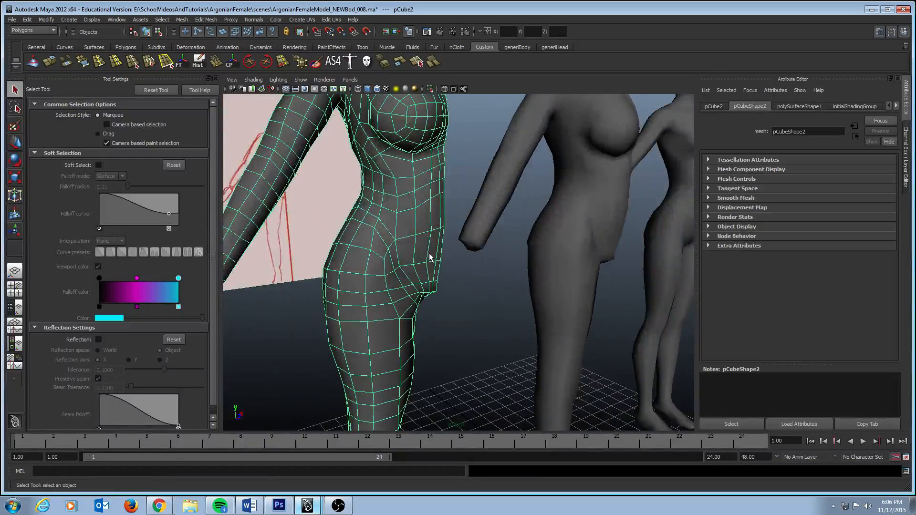
Step: Examine the edge flow around the hip, waist and groin of the selected half-body mesh from several angles
{"action": "left_click_drag", "start_coordinate": [453, 246], "coordinate": [474, 248], "text": "alt"}
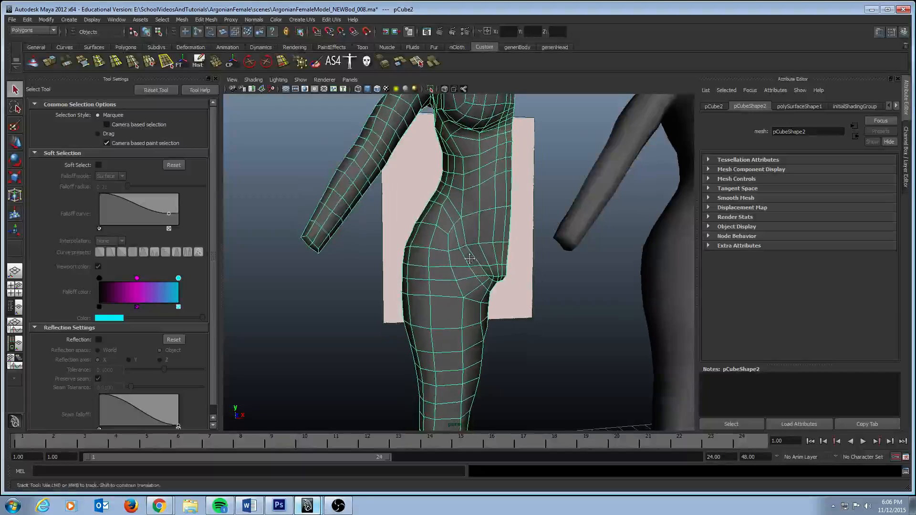
{"action": "middle_click_drag", "start_coordinate": [470, 259], "coordinate": [456, 257], "text": "alt"}
{"action": "left_click_drag", "start_coordinate": [455, 257], "coordinate": [445, 256], "text": "alt"}
{"action": "middle_click_drag", "start_coordinate": [447, 260], "coordinate": [426, 258], "text": "alt"}
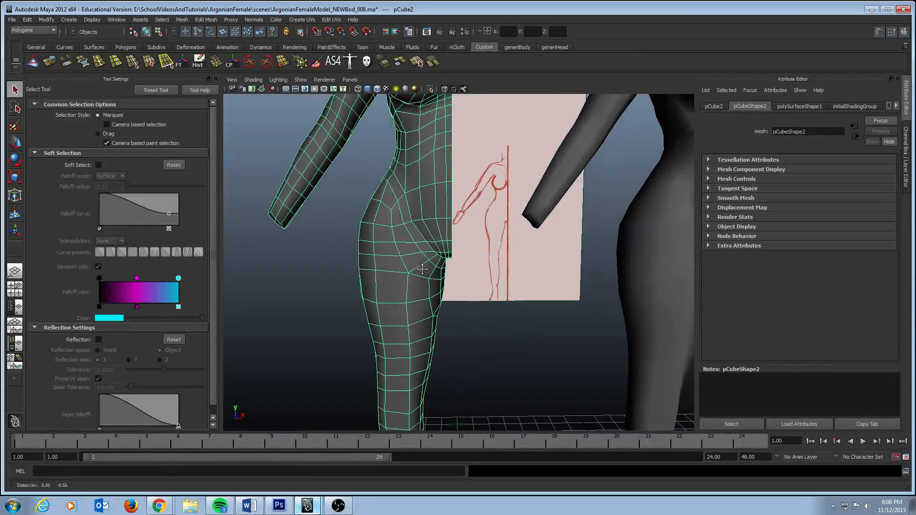
{"action": "left_click_drag", "start_coordinate": [425, 257], "coordinate": [407, 266], "text": "alt"}
{"action": "right_click_drag", "start_coordinate": [407, 266], "coordinate": [429, 221], "text": "alt"}
{"action": "middle_click_drag", "start_coordinate": [429, 221], "coordinate": [470, 220], "text": "alt"}
{"action": "mouse_move", "coordinate": [471, 220]}
{"action": "left_mouse_down", "text": "alt"}
{"action": "mouse_move", "coordinate": [425, 207]}
{"action": "mouse_move", "coordinate": [396, 179]}
{"action": "mouse_move", "coordinate": [439, 187]}
{"action": "left_mouse_up", "text": "alt"}
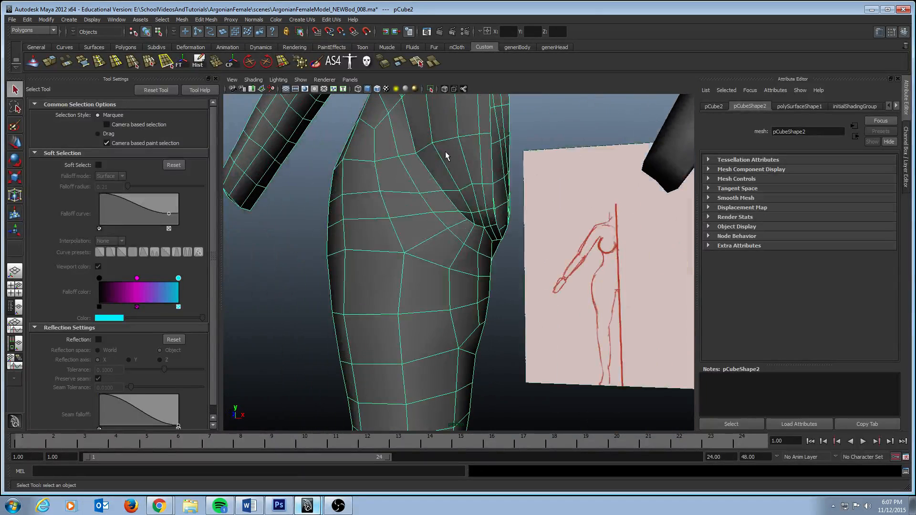
Step: Select the face loop running down the front of the torso to the groin and follow its path around the body
{"action": "right_click_drag", "start_coordinate": [450, 176], "coordinate": [450, 208]}
{"action": "left_click", "coordinate": [448, 164]}
{"action": "double_click", "coordinate": [471, 198], "text": "shift"}
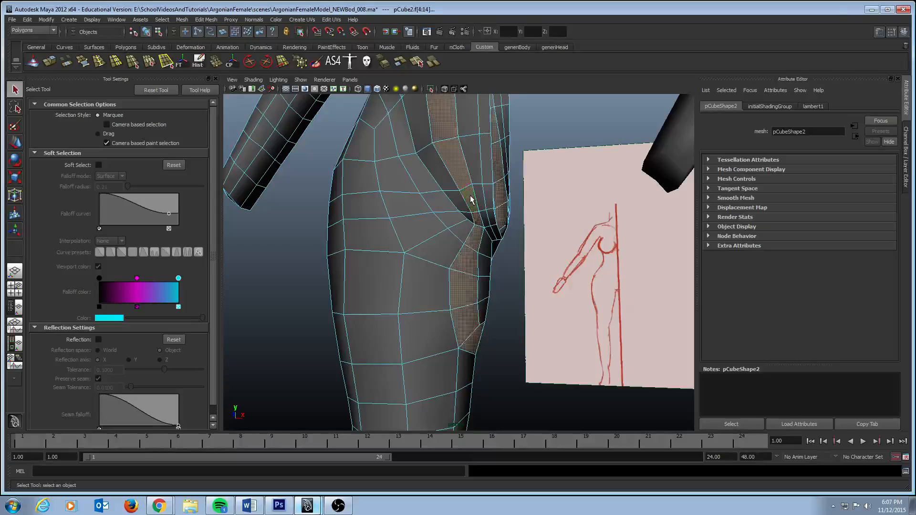
{"action": "left_click_drag", "start_coordinate": [499, 222], "coordinate": [505, 193], "text": "alt"}
{"action": "left_click_drag", "start_coordinate": [532, 327], "coordinate": [470, 266], "text": "alt"}
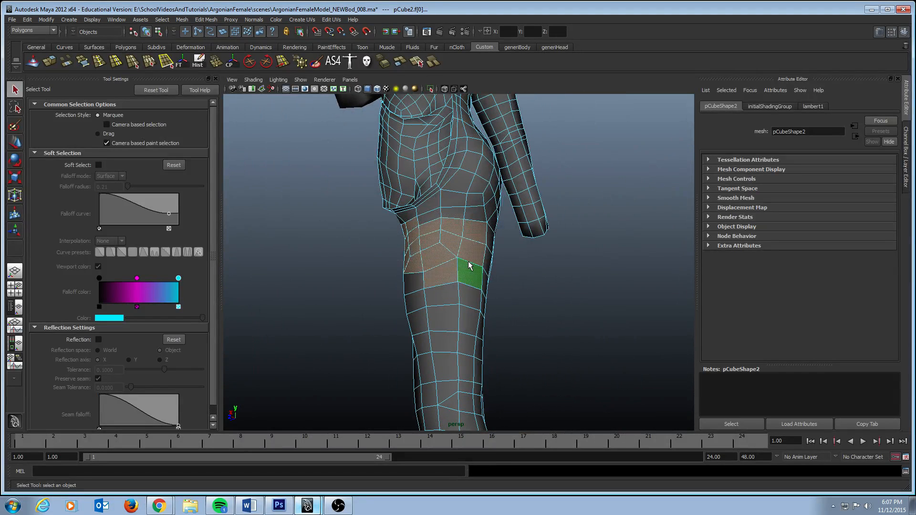
{"action": "double_click", "coordinate": [453, 222]}
{"action": "left_click_drag", "start_coordinate": [493, 153], "coordinate": [497, 264], "text": "alt"}
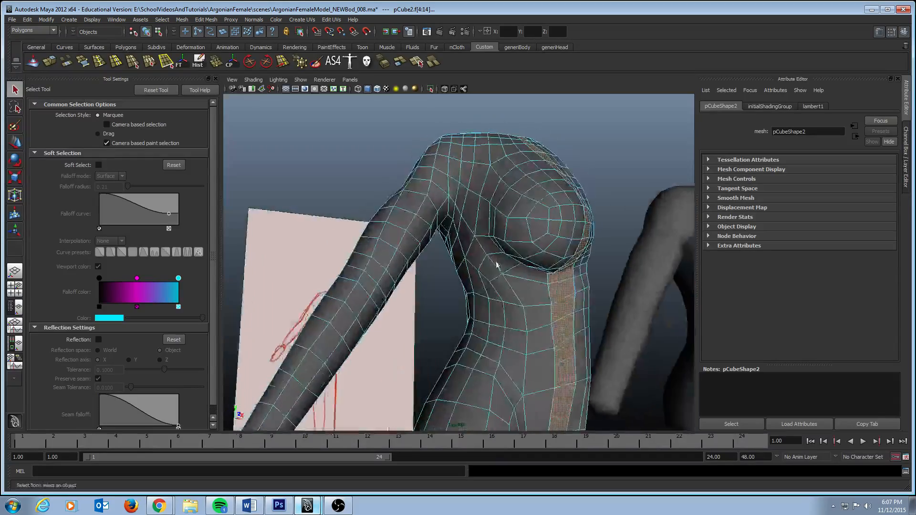
Step: Select the matching torso-to-groin face loop on the BaseMeshTestBody_001 half-body to compare its edge flow
{"action": "middle_click_drag", "start_coordinate": [497, 264], "coordinate": [493, 219], "text": "alt"}
{"action": "left_click_drag", "start_coordinate": [493, 219], "coordinate": [510, 222], "text": "alt"}
{"action": "middle_click_drag", "start_coordinate": [509, 223], "coordinate": [241, 196], "text": "alt"}
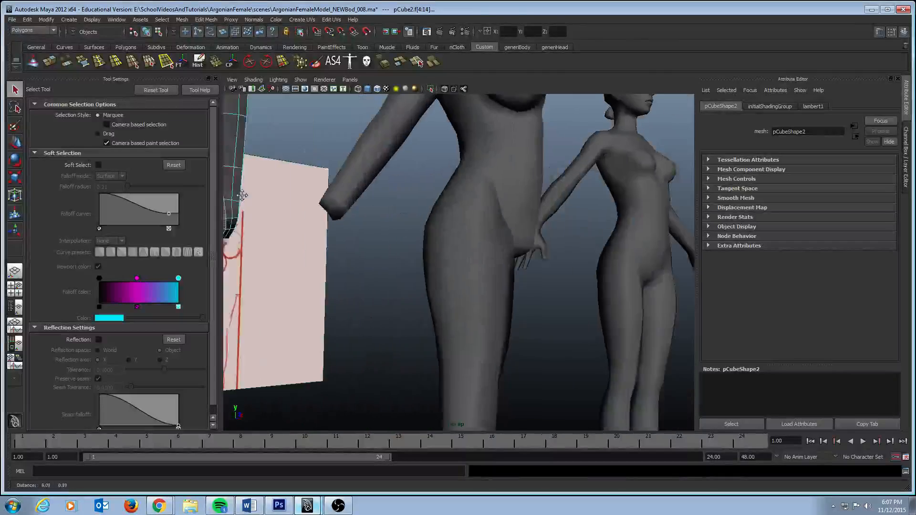
{"action": "left_click_drag", "start_coordinate": [391, 200], "coordinate": [292, 229], "text": "alt"}
{"action": "middle_click_drag", "start_coordinate": [500, 192], "coordinate": [499, 228], "text": "alt"}
{"action": "left_click_drag", "start_coordinate": [500, 228], "coordinate": [398, 228], "text": "alt"}
{"action": "middle_click_drag", "start_coordinate": [398, 228], "coordinate": [508, 225], "text": "alt"}
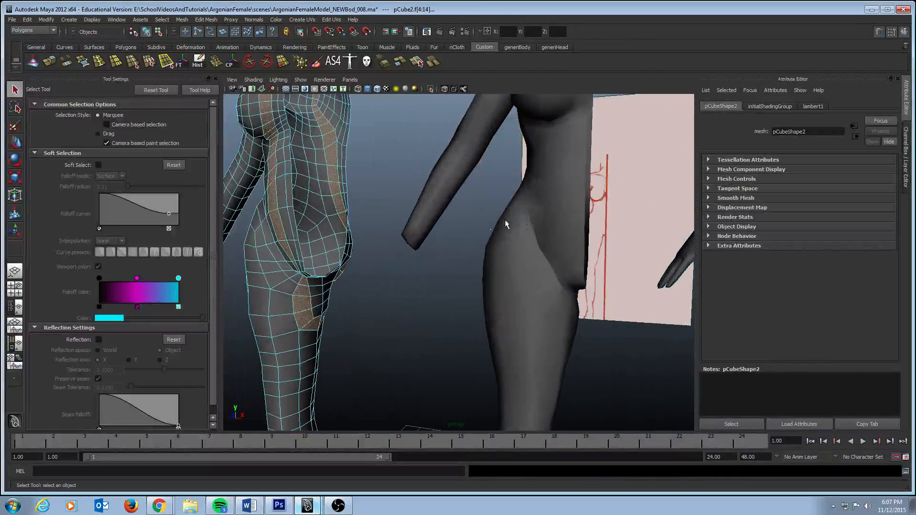
{"action": "left_click", "coordinate": [553, 221]}
{"action": "left_click_drag", "start_coordinate": [569, 270], "coordinate": [444, 250], "text": "alt"}
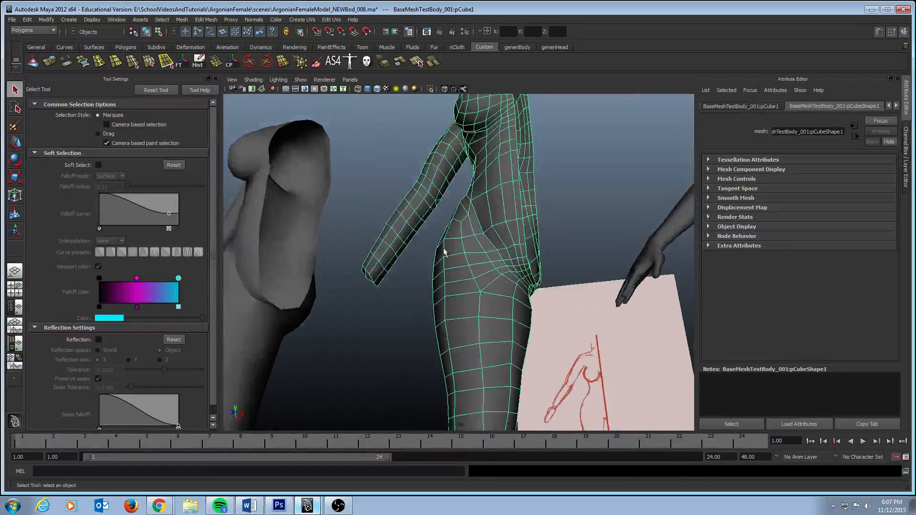
{"action": "right_click_drag", "start_coordinate": [444, 251], "coordinate": [506, 272], "text": "alt"}
{"action": "left_click", "coordinate": [506, 235]}
{"action": "double_click", "coordinate": [514, 252], "text": "shift"}
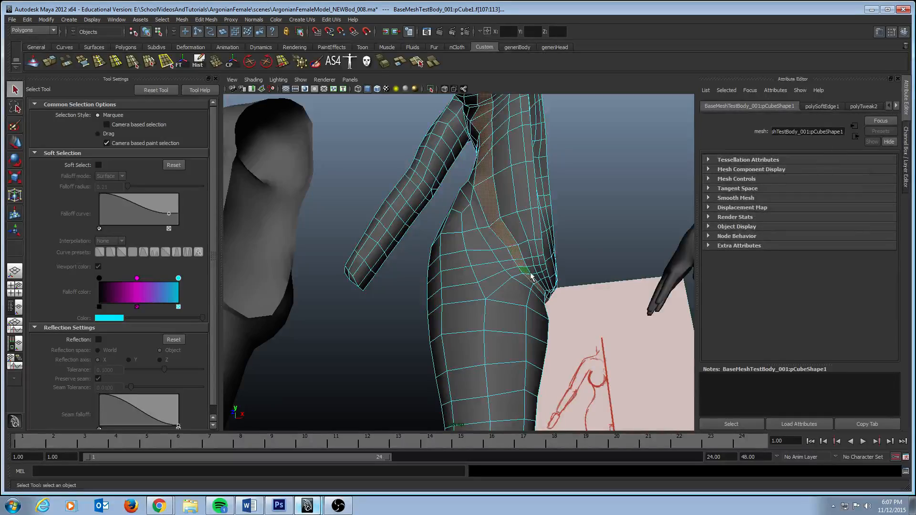
{"action": "mouse_move", "coordinate": [514, 253]}
{"action": "left_mouse_down", "text": "alt"}
{"action": "mouse_move", "coordinate": [396, 252]}
{"action": "mouse_move", "coordinate": [536, 205]}
{"action": "mouse_move", "coordinate": [529, 268]}
{"action": "mouse_move", "coordinate": [623, 213]}
{"action": "mouse_move", "coordinate": [526, 262]}
{"action": "left_mouse_up", "text": "alt"}
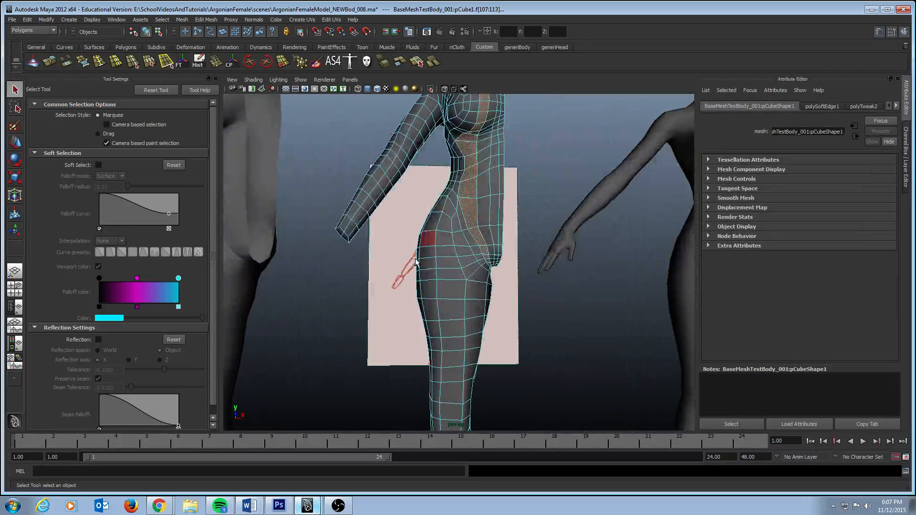
Step: Select the face loop passing through the groin on the pCube2 body and follow it down the leg to the ankle
{"action": "left_click_drag", "start_coordinate": [416, 262], "coordinate": [527, 219], "text": "alt"}
{"action": "left_click", "coordinate": [324, 201]}
{"action": "left_click", "coordinate": [331, 214], "text": "shift"}
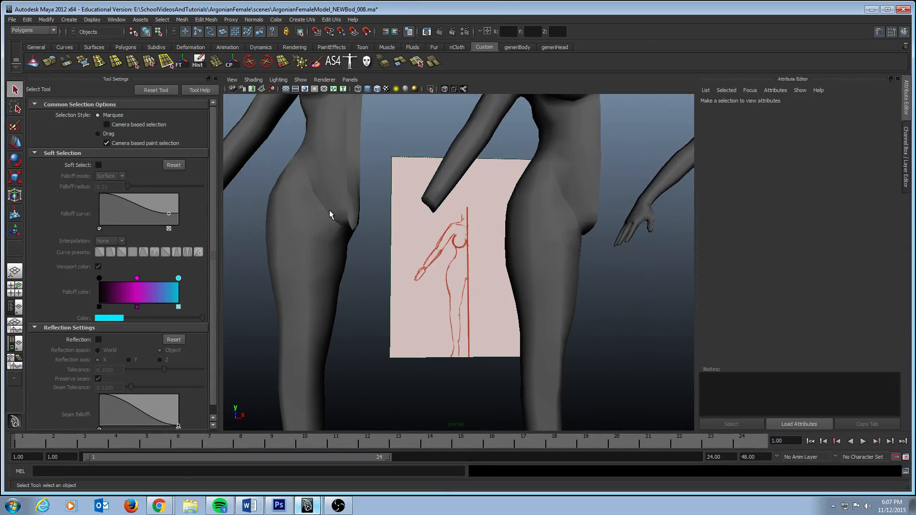
{"action": "left_click", "coordinate": [330, 214]}
{"action": "key", "text": "F11"}
{"action": "left_click", "coordinate": [331, 215]}
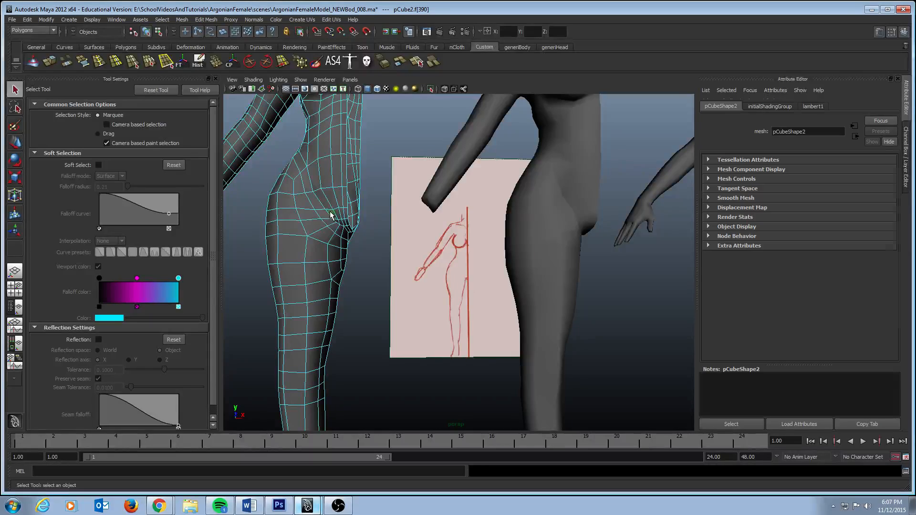
{"action": "double_click", "coordinate": [325, 206], "text": "shift"}
{"action": "left_click_drag", "start_coordinate": [325, 207], "coordinate": [381, 163], "text": "alt"}
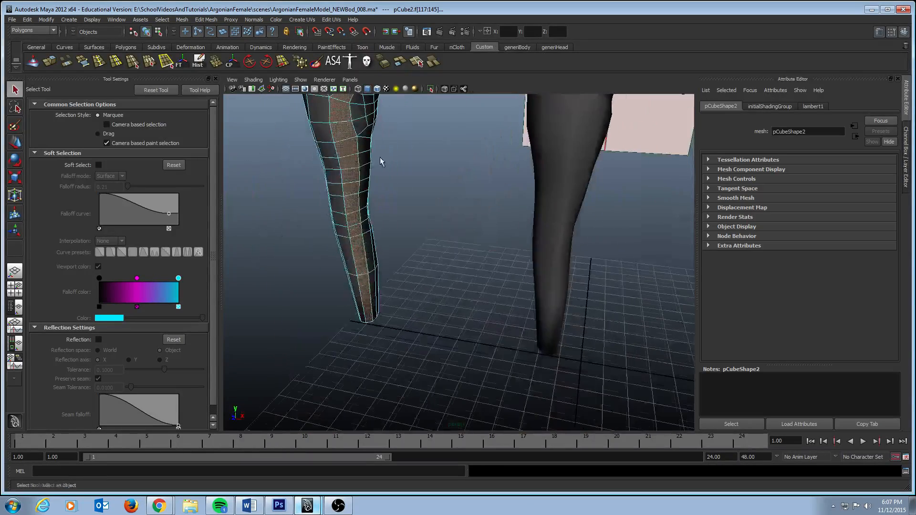
{"action": "left_click_drag", "start_coordinate": [522, 258], "coordinate": [506, 269], "text": "alt"}
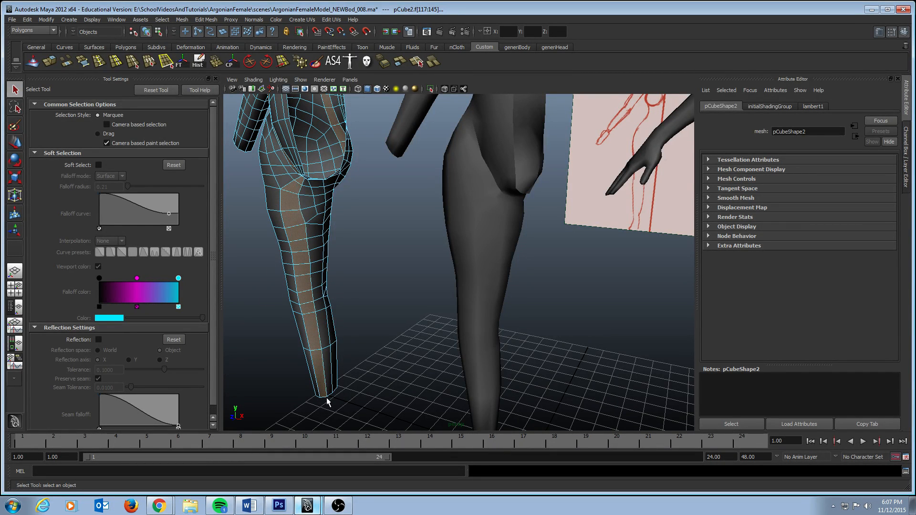
{"action": "left_click_drag", "start_coordinate": [371, 397], "coordinate": [468, 353], "text": "alt"}
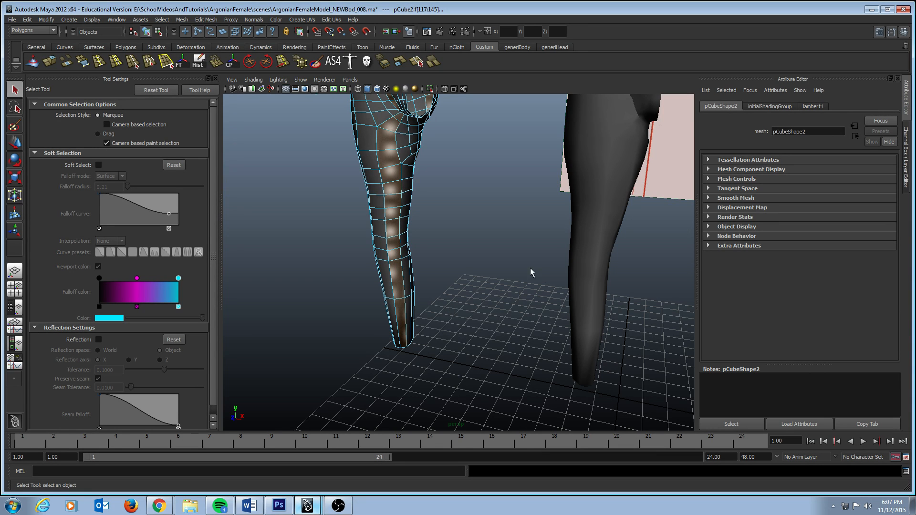
Step: Select the BaseMeshTestBody_001 half-body and examine its hip and leg topology
{"action": "middle_click_drag", "start_coordinate": [514, 202], "coordinate": [482, 291], "text": "alt"}
{"action": "left_click", "coordinate": [536, 253]}
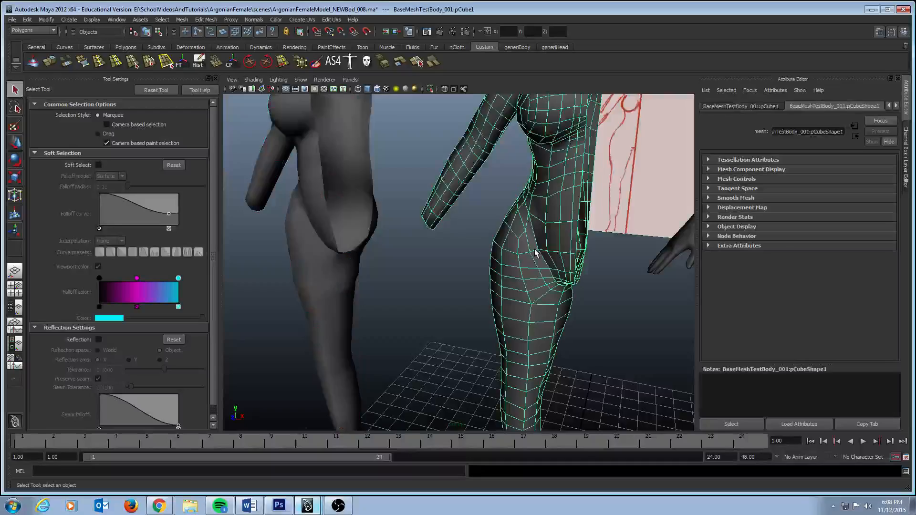
{"action": "left_click_drag", "start_coordinate": [521, 275], "coordinate": [457, 232], "text": "alt"}
{"action": "middle_click_drag", "start_coordinate": [446, 242], "coordinate": [563, 201], "text": "alt"}
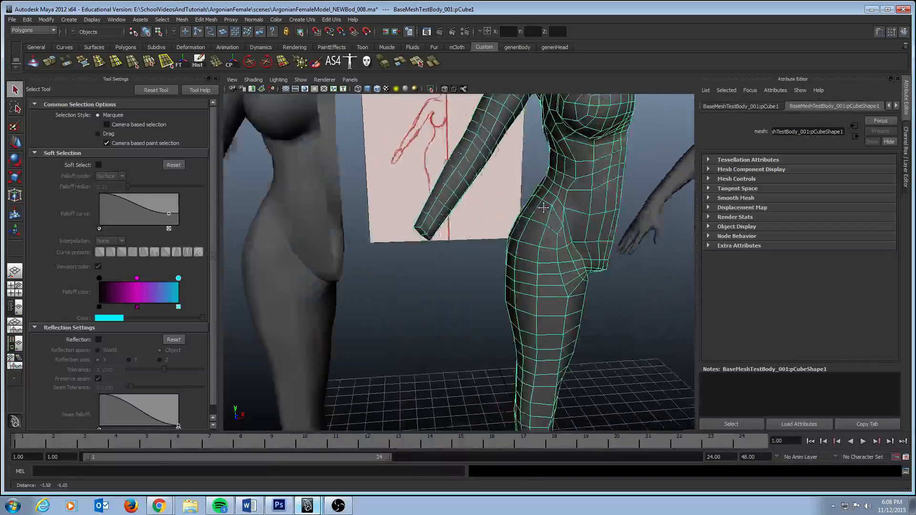
{"action": "right_click_drag", "start_coordinate": [564, 200], "coordinate": [519, 205], "text": "alt"}
{"action": "left_click_drag", "start_coordinate": [520, 206], "coordinate": [574, 205], "text": "alt"}
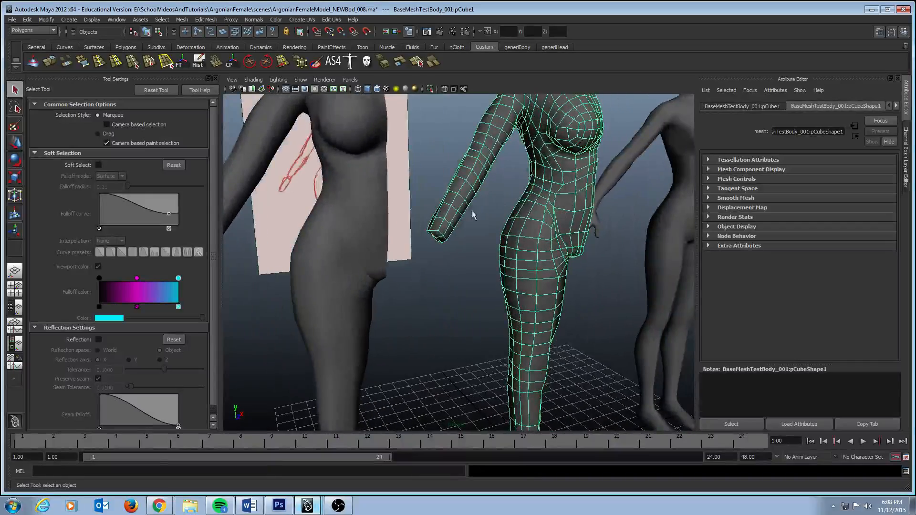
Step: Isolate the pCube2 body in the viewport and enter face selection around its hip and groin
{"action": "left_click", "coordinate": [367, 212]}
{"action": "left_click_drag", "start_coordinate": [368, 225], "coordinate": [504, 221], "text": "alt"}
{"action": "left_click", "coordinate": [430, 89]}
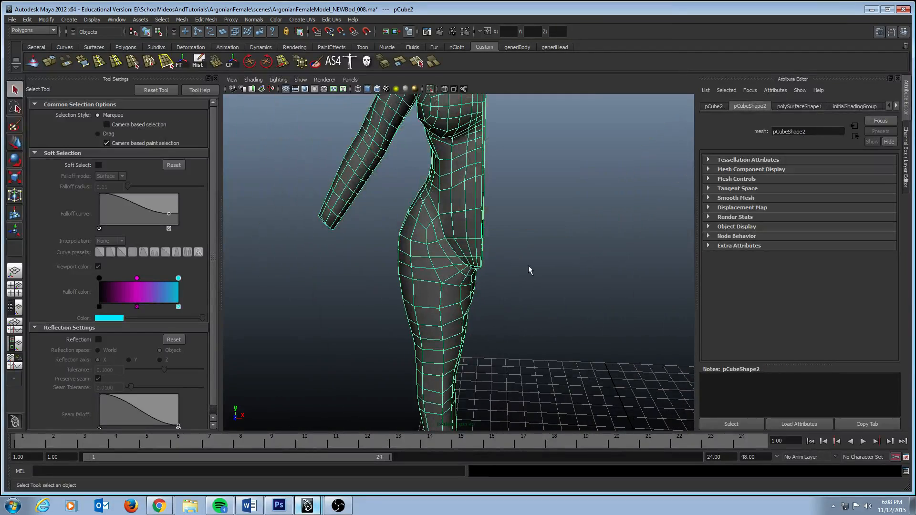
{"action": "left_click_drag", "start_coordinate": [530, 268], "coordinate": [430, 266], "text": "alt"}
{"action": "right_click_drag", "start_coordinate": [430, 265], "coordinate": [553, 319], "text": "alt"}
{"action": "middle_click_drag", "start_coordinate": [542, 295], "coordinate": [593, 249], "text": "alt"}
{"action": "mouse_move", "coordinate": [592, 248]}
{"action": "left_mouse_down", "text": "alt"}
{"action": "mouse_move", "coordinate": [583, 272]}
{"action": "mouse_move", "coordinate": [592, 267]}
{"action": "left_mouse_up", "text": "alt"}
{"action": "left_click_drag", "start_coordinate": [520, 253], "coordinate": [422, 151], "text": "alt"}
{"action": "key", "text": "F11"}
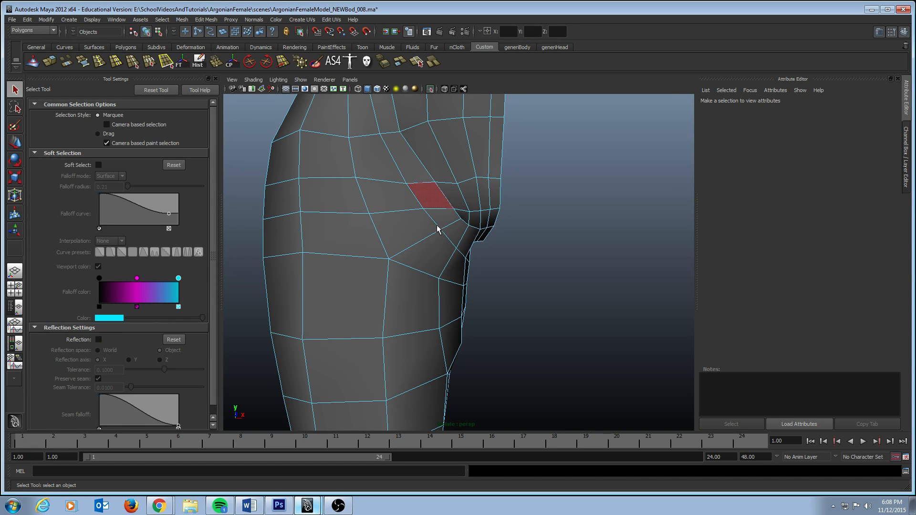
Step: Select a block of faces, two wide and three high, on the inner thigh just below the crotch
{"action": "left_click_drag", "start_coordinate": [437, 230], "coordinate": [438, 235], "text": "alt"}
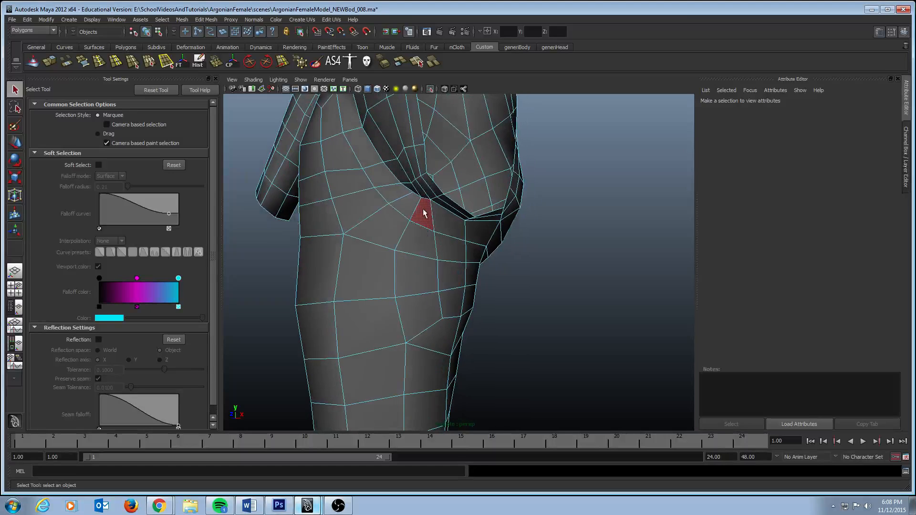
{"action": "left_click", "coordinate": [422, 219]}
{"action": "left_click", "coordinate": [438, 228], "text": "shift"}
{"action": "left_click", "coordinate": [474, 240], "text": "shift"}
{"action": "left_click_drag", "start_coordinate": [473, 264], "coordinate": [434, 256], "text": "alt"}
{"action": "left_click", "coordinate": [434, 253]}
{"action": "left_click", "coordinate": [442, 280], "text": "shift"}
{"action": "left_click", "coordinate": [443, 300], "text": "shift"}
{"action": "left_click", "coordinate": [474, 300], "text": "shift"}
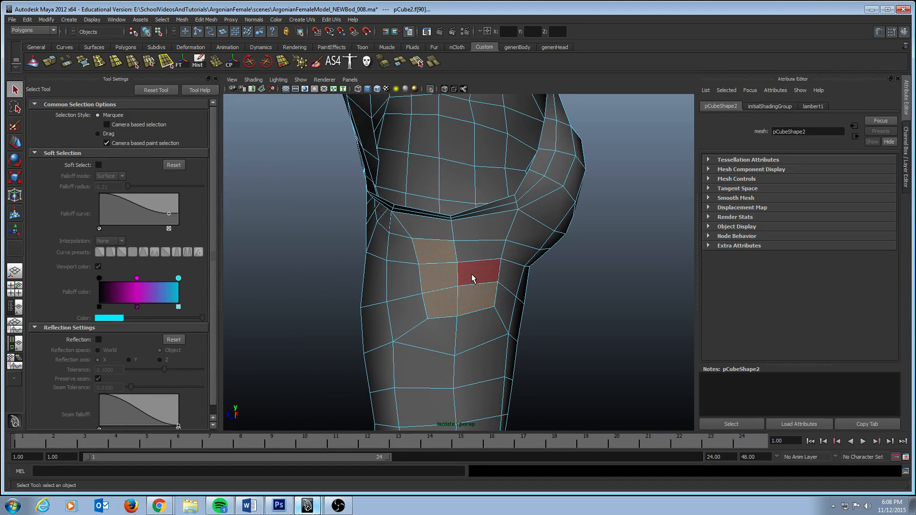
{"action": "left_click", "coordinate": [471, 274], "text": "shift"}
{"action": "left_click", "coordinate": [479, 256], "text": "shift"}
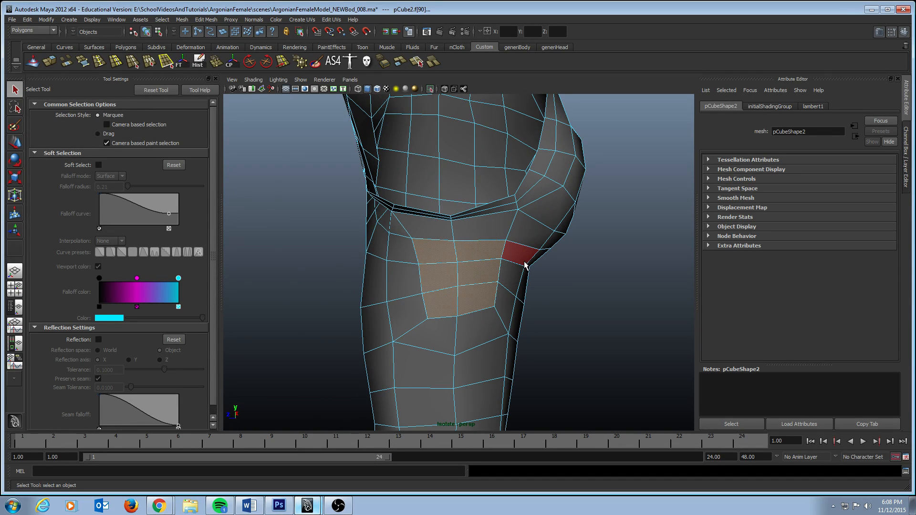
Step: Grow the inner-thigh selection by one ring of faces and delete the selected patch
{"action": "key", "text": "shift+period"}
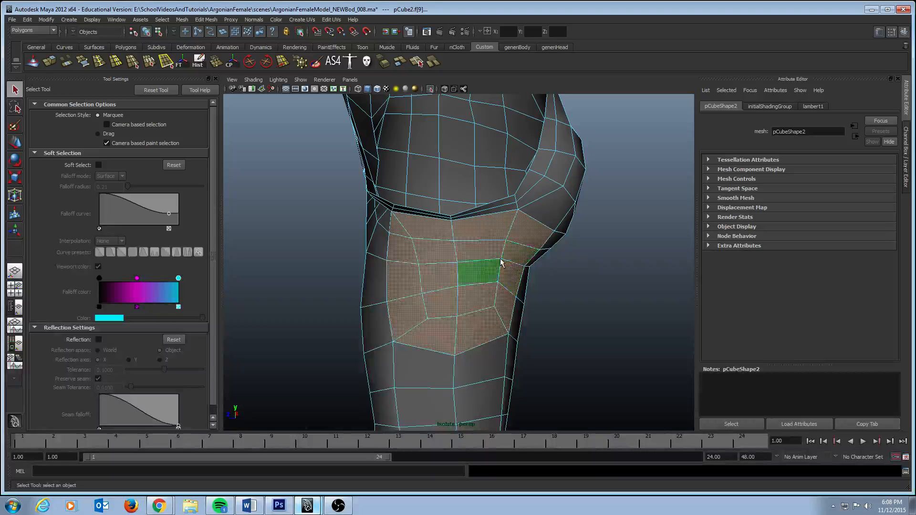
{"action": "left_click_drag", "start_coordinate": [501, 262], "coordinate": [424, 245], "text": "alt"}
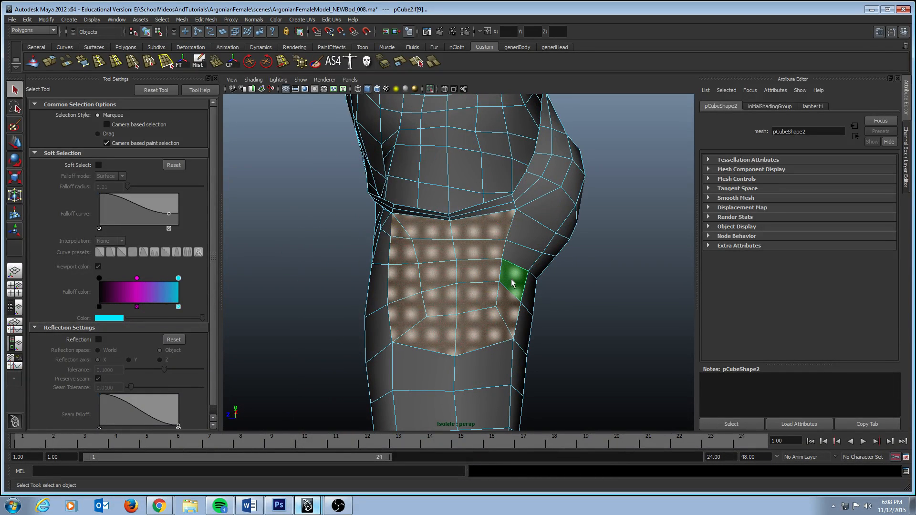
{"action": "left_click_drag", "start_coordinate": [483, 258], "coordinate": [430, 274], "text": "alt"}
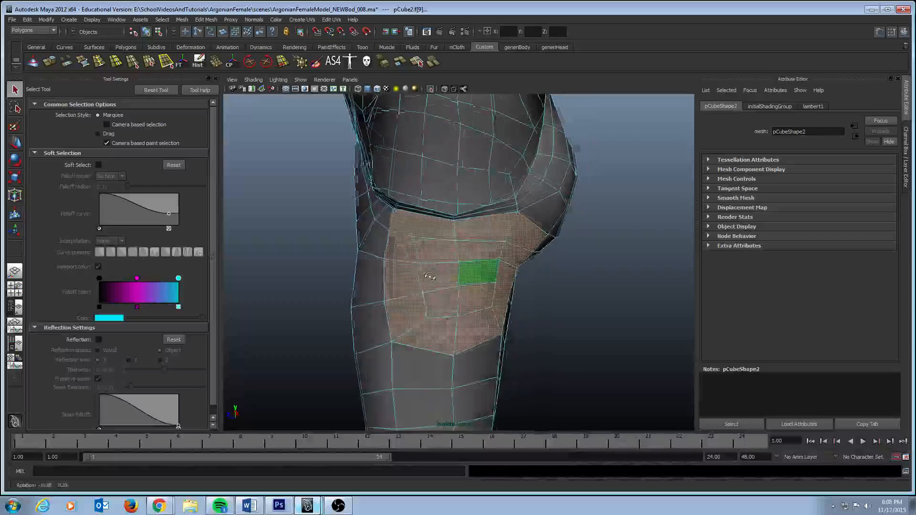
{"action": "right_click_drag", "start_coordinate": [429, 273], "coordinate": [356, 269], "text": "alt"}
{"action": "left_click_drag", "start_coordinate": [356, 269], "coordinate": [420, 268], "text": "alt"}
{"action": "right_click_drag", "start_coordinate": [419, 268], "coordinate": [666, 291], "text": "alt"}
{"action": "left_click_drag", "start_coordinate": [665, 291], "coordinate": [645, 275], "text": "alt"}
{"action": "left_click_drag", "start_coordinate": [519, 266], "coordinate": [499, 260], "text": "alt"}
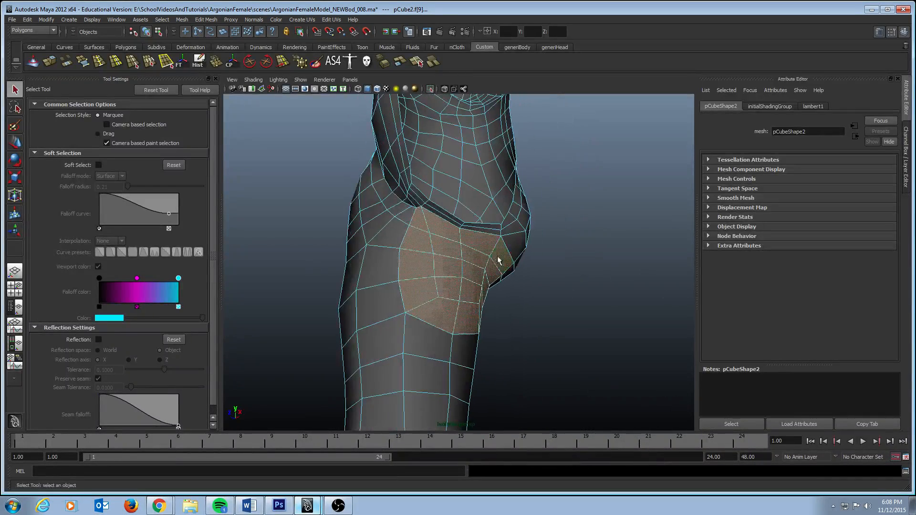
{"action": "key", "text": "Delete"}
Step: Extrude the hole's border edge at one end of the crotch strip and pull the new edge to the strip's middle
{"action": "left_click_drag", "start_coordinate": [401, 243], "coordinate": [469, 266], "text": "alt"}
{"action": "right_click_drag", "start_coordinate": [468, 266], "coordinate": [491, 284], "text": "alt"}
{"action": "left_click_drag", "start_coordinate": [491, 284], "coordinate": [565, 196], "text": "alt"}
{"action": "left_click", "coordinate": [424, 227]}
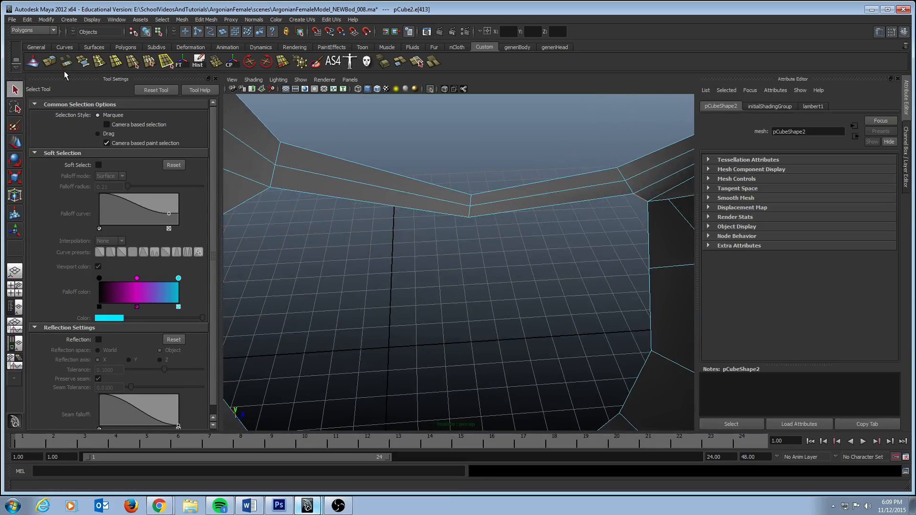
{"action": "key", "text": "g"}
{"action": "left_click_drag", "start_coordinate": [655, 196], "coordinate": [667, 163], "text": "alt"}
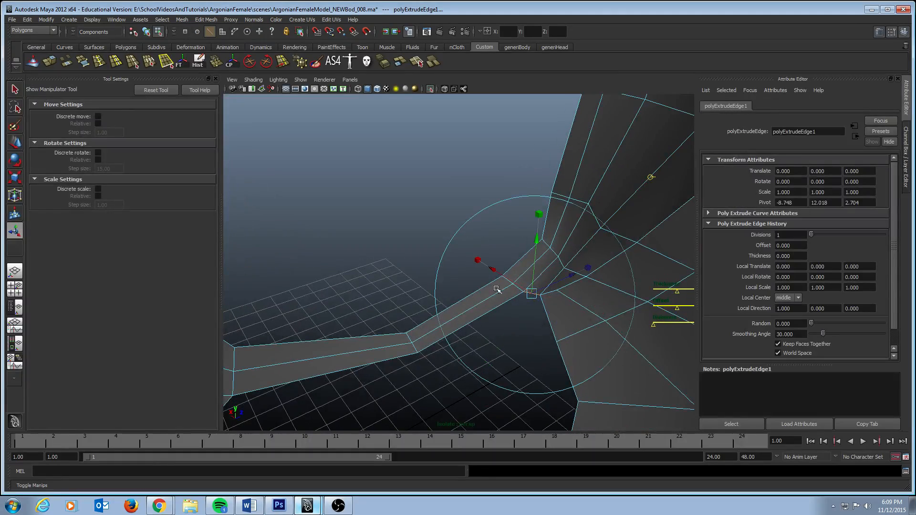
{"action": "left_click_drag", "start_coordinate": [496, 289], "coordinate": [534, 258], "text": "alt"}
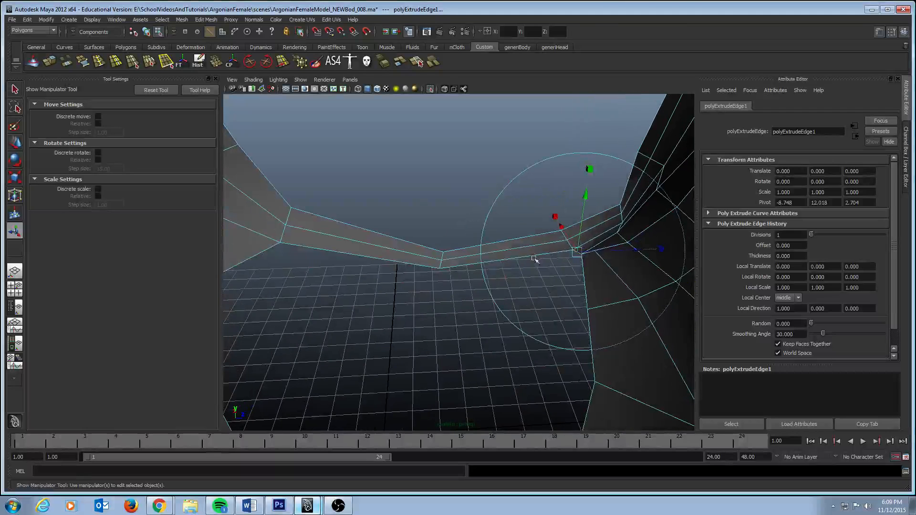
{"action": "left_click_drag", "start_coordinate": [637, 250], "coordinate": [494, 256]}
{"action": "left_click_drag", "start_coordinate": [436, 199], "coordinate": [438, 218]}
{"action": "left_click_drag", "start_coordinate": [439, 218], "coordinate": [499, 239], "text": "alt"}
Step: Extrude the new edge again to the far end of the crotch strip, translating it 0.070, 0.240, -0.934
{"action": "key", "text": "g"}
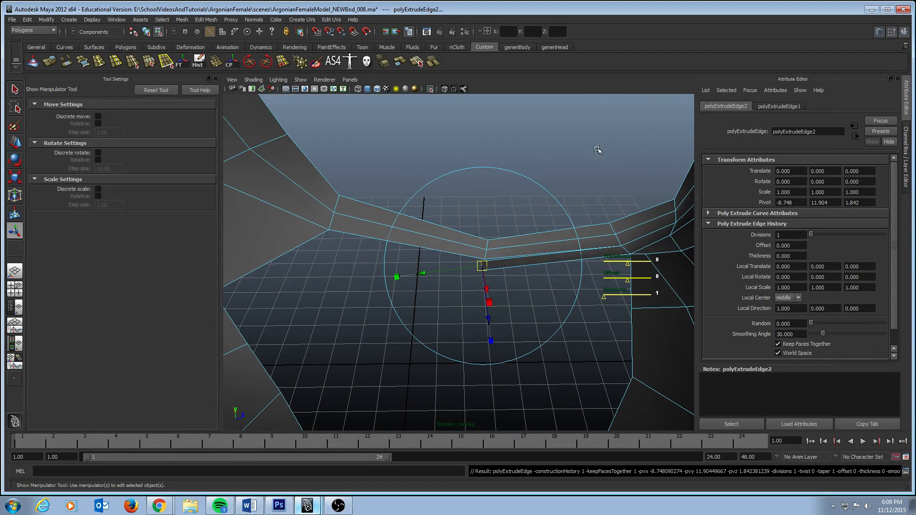
{"action": "left_click", "coordinate": [517, 270]}
{"action": "left_click_drag", "start_coordinate": [540, 266], "coordinate": [346, 192]}
{"action": "left_click_drag", "start_coordinate": [383, 146], "coordinate": [403, 137]}
{"action": "left_click_drag", "start_coordinate": [368, 171], "coordinate": [302, 142], "text": "alt"}
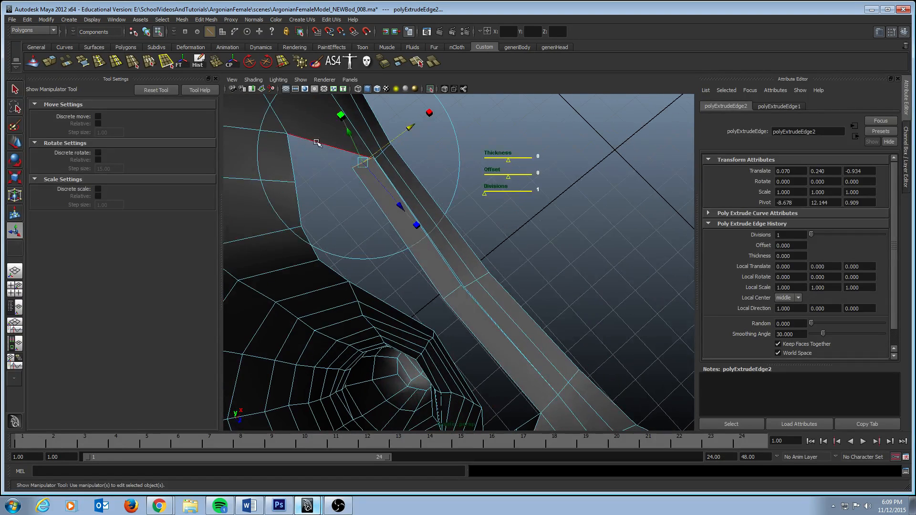
Step: Scale the two nearly coincident vertices at the crotch strip's middle bend together and merge them into one
{"action": "left_click", "coordinate": [315, 143]}
{"action": "left_click_drag", "start_coordinate": [326, 172], "coordinate": [347, 192], "text": "alt"}
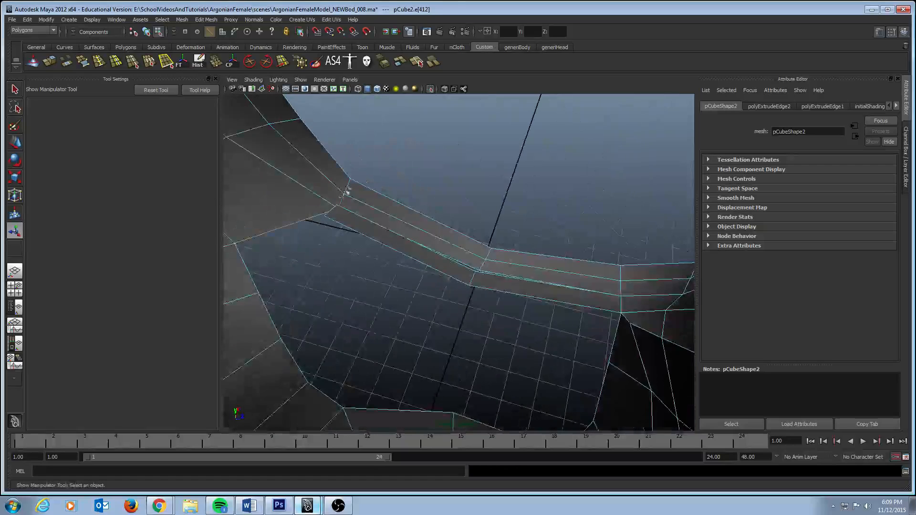
{"action": "left_click_drag", "start_coordinate": [390, 237], "coordinate": [488, 275], "text": "alt"}
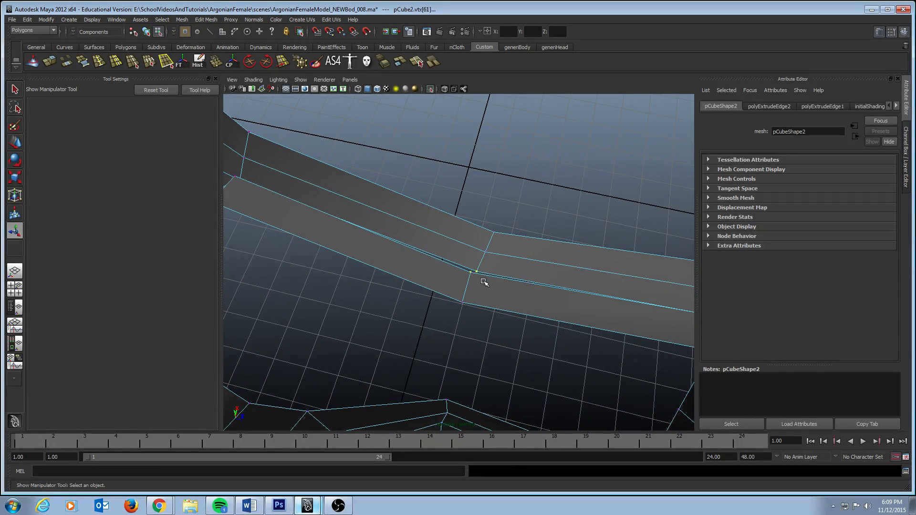
{"action": "key", "text": "e"}
{"action": "key", "text": "r"}
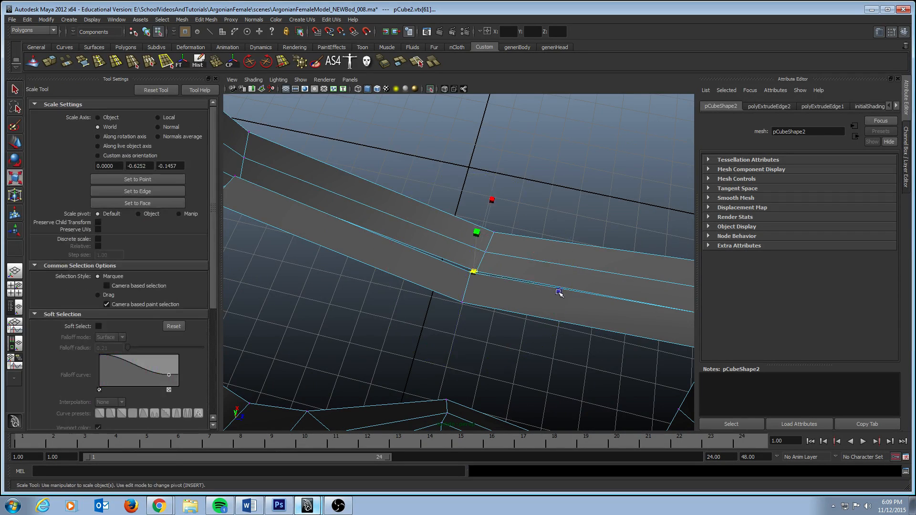
{"action": "left_click_drag", "start_coordinate": [474, 276], "coordinate": [472, 273]}
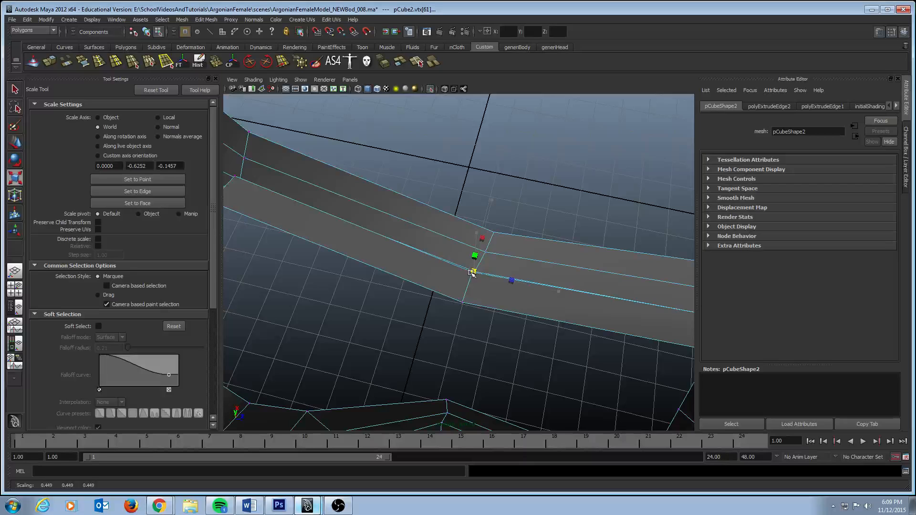
{"action": "right_click_drag", "start_coordinate": [358, 198], "coordinate": [404, 236], "text": "shift"}
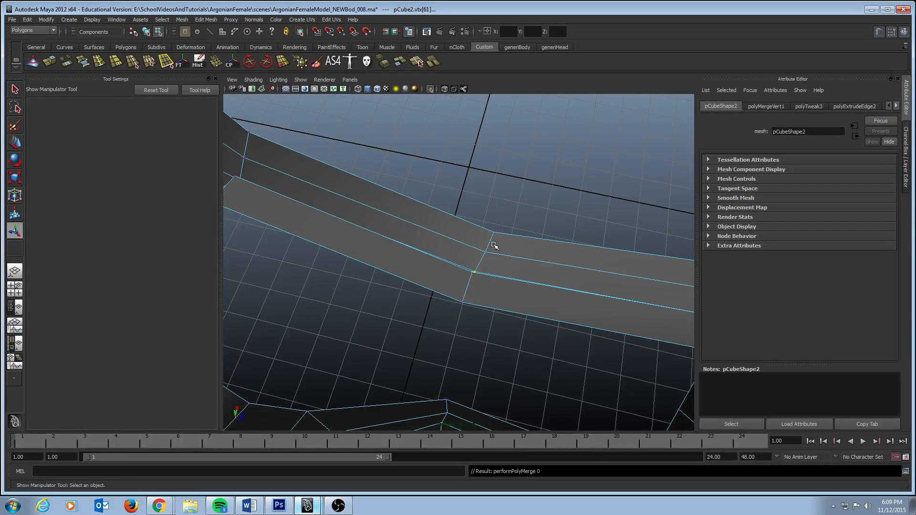
{"action": "left_click_drag", "start_coordinate": [493, 245], "coordinate": [577, 246], "text": "alt"}
{"action": "key", "text": "r"}
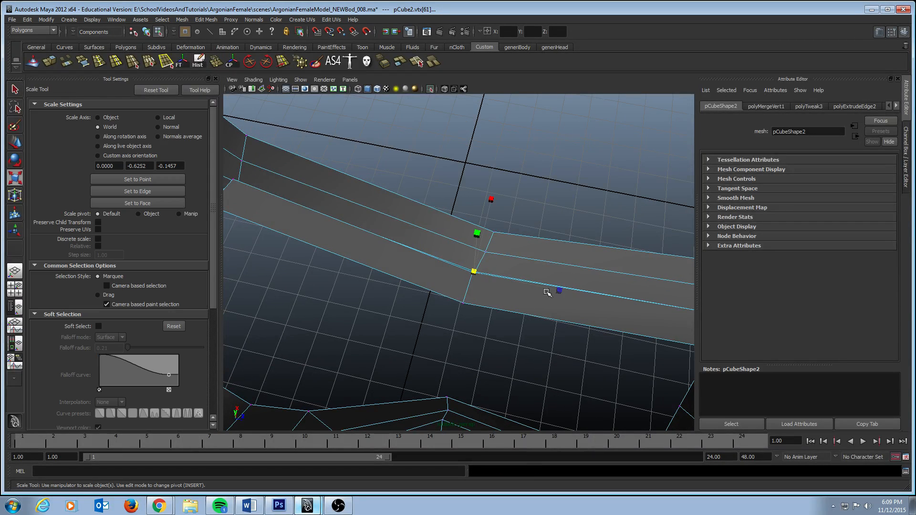
{"action": "left_click_drag", "start_coordinate": [473, 272], "coordinate": [470, 272]}
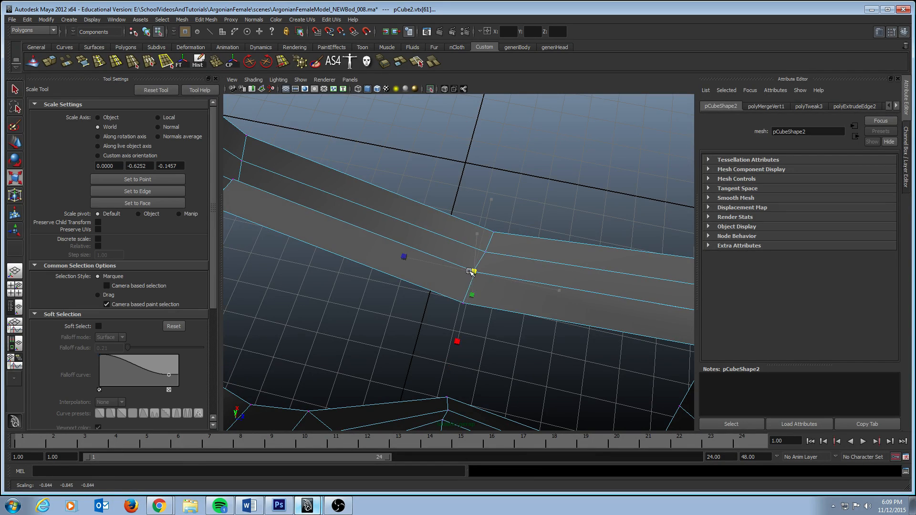
{"action": "left_click", "coordinate": [214, 62]}
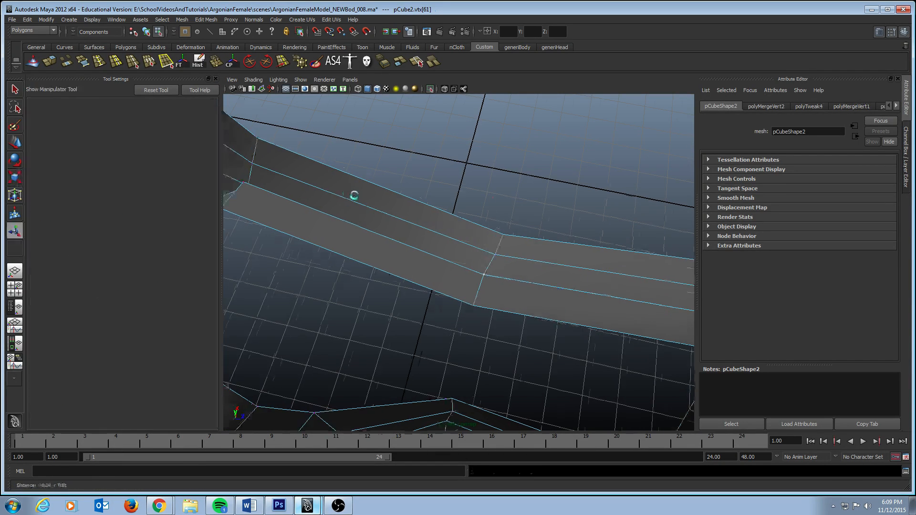
Step: Scale the loose vertices at the far end of the crotch strip together and merge them
{"action": "left_click_drag", "start_coordinate": [351, 196], "coordinate": [510, 215], "text": "alt"}
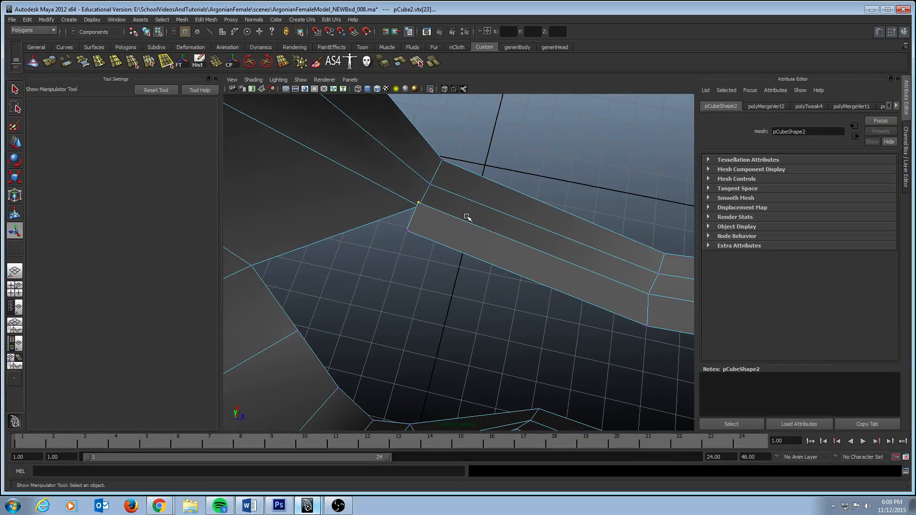
{"action": "key", "text": "r"}
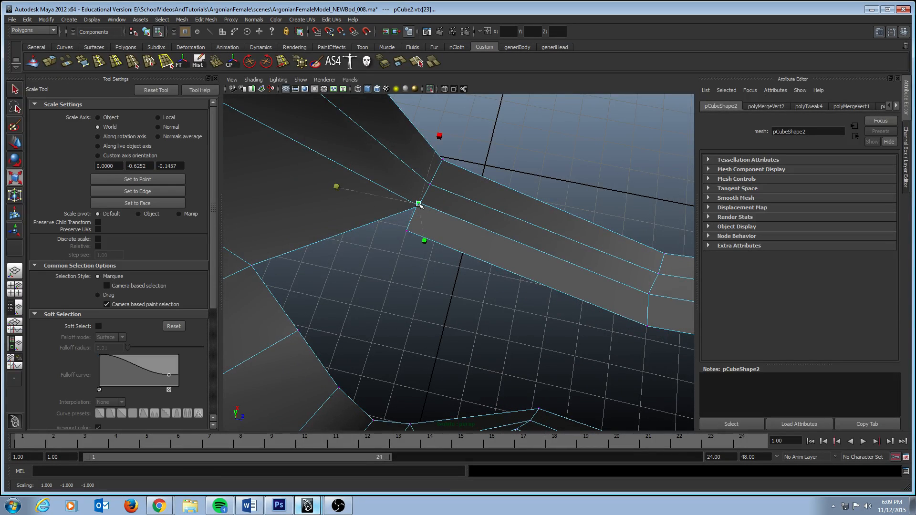
{"action": "left_click_drag", "start_coordinate": [420, 205], "coordinate": [412, 206]}
{"action": "left_click_drag", "start_coordinate": [553, 199], "coordinate": [350, 99], "text": "alt"}
{"action": "left_click", "coordinate": [215, 61]}
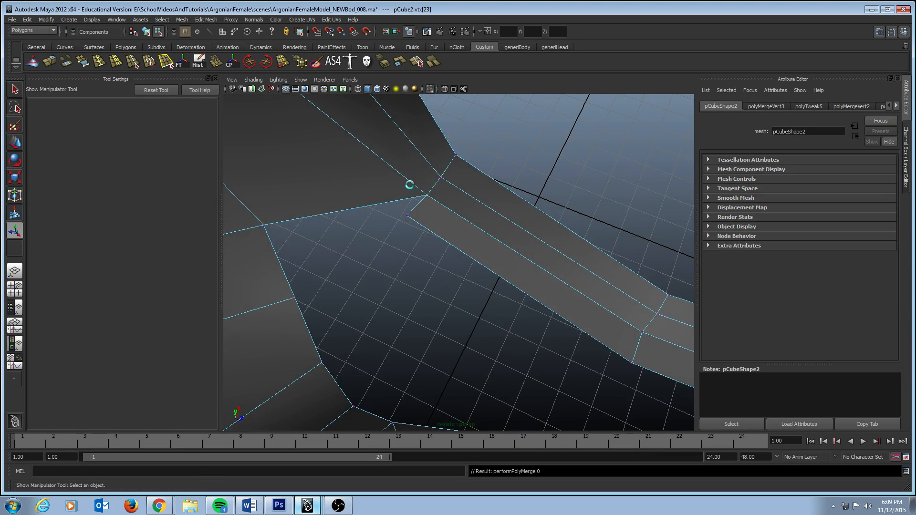
Step: Move the free border vertices of the extruded crotch strip down toward the upper edge of the inner thigh
{"action": "left_click_drag", "start_coordinate": [427, 196], "coordinate": [495, 184], "text": "alt"}
{"action": "key", "text": "w"}
{"action": "left_click_drag", "start_coordinate": [503, 125], "coordinate": [440, 185]}
{"action": "left_click_drag", "start_coordinate": [418, 171], "coordinate": [579, 176], "text": "alt"}
{"action": "left_click_drag", "start_coordinate": [438, 112], "coordinate": [480, 231]}
{"action": "right_click_drag", "start_coordinate": [571, 210], "coordinate": [496, 225], "text": "alt"}
{"action": "middle_click_drag", "start_coordinate": [417, 226], "coordinate": [466, 186], "text": "alt"}
{"action": "left_click_drag", "start_coordinate": [492, 152], "coordinate": [544, 162], "text": "alt"}
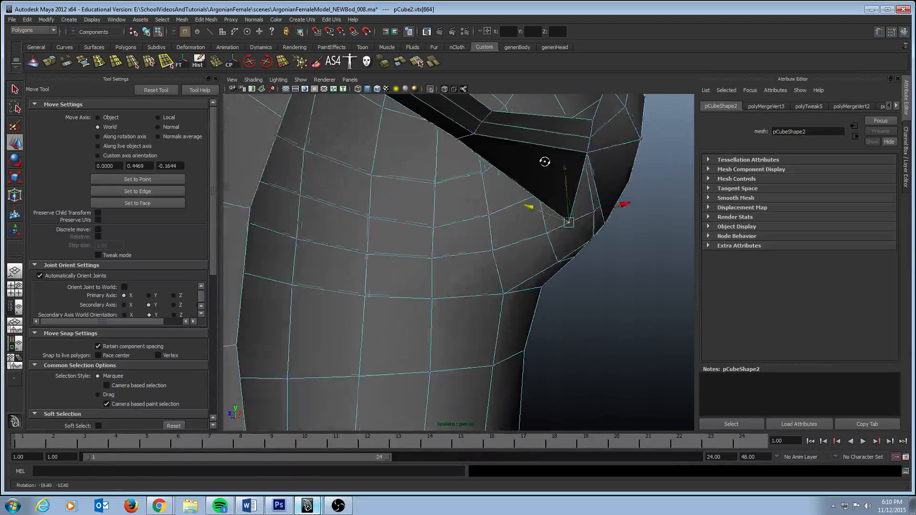
Step: Raise the strip's middle border vertex slightly and move its end corner vertex beside the matching thigh border vertex
{"action": "left_click_drag", "start_coordinate": [468, 104], "coordinate": [525, 176], "text": "alt"}
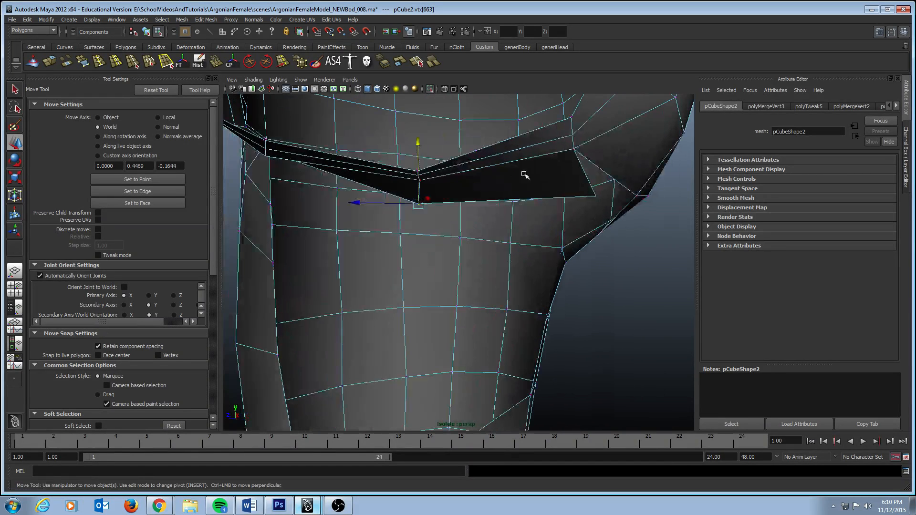
{"action": "left_click_drag", "start_coordinate": [420, 144], "coordinate": [420, 123]}
{"action": "left_click_drag", "start_coordinate": [605, 185], "coordinate": [568, 213], "text": "alt"}
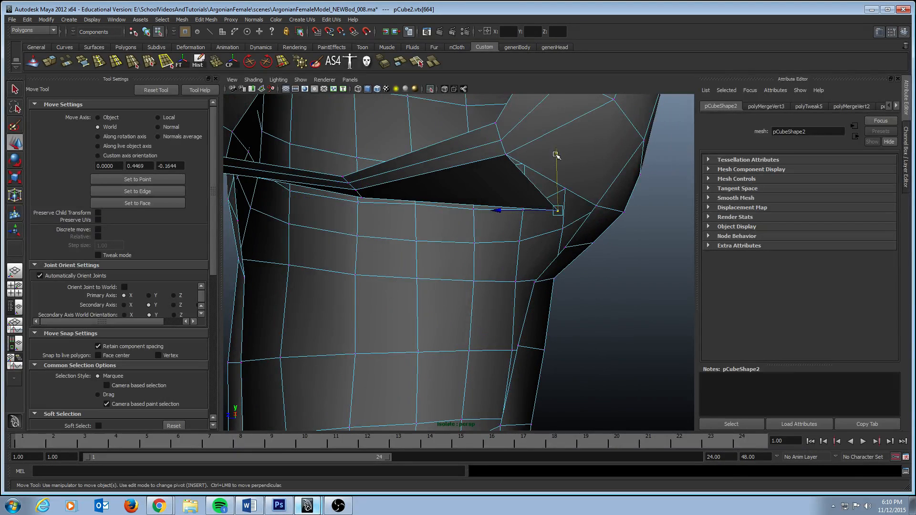
{"action": "left_click_drag", "start_coordinate": [556, 155], "coordinate": [556, 140]}
{"action": "left_click_drag", "start_coordinate": [564, 201], "coordinate": [550, 182], "text": "alt"}
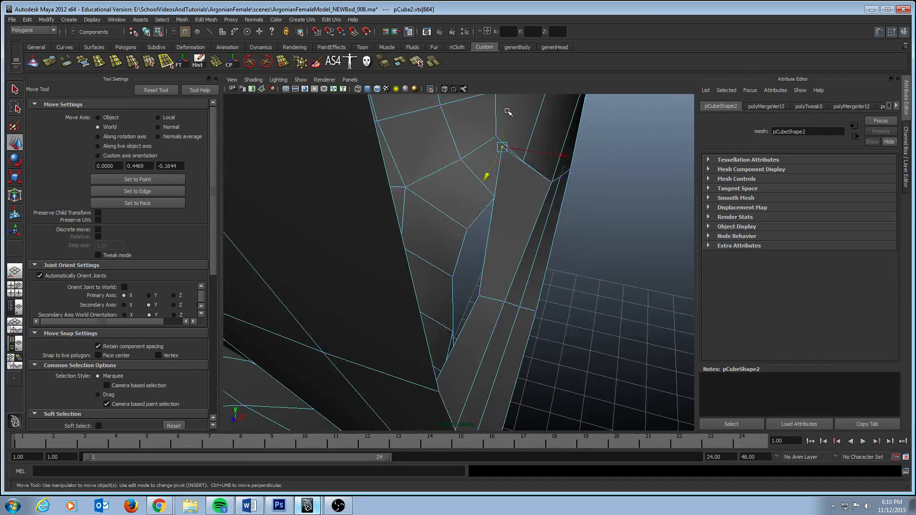
{"action": "left_click_drag", "start_coordinate": [509, 112], "coordinate": [506, 127]}
{"action": "left_click_drag", "start_coordinate": [557, 170], "coordinate": [579, 175]}
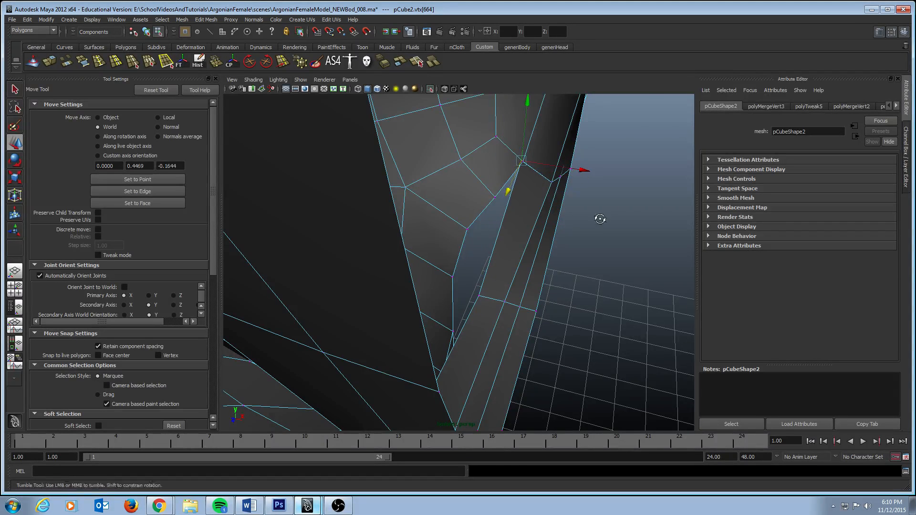
{"action": "left_click_drag", "start_coordinate": [599, 219], "coordinate": [506, 191], "text": "alt"}
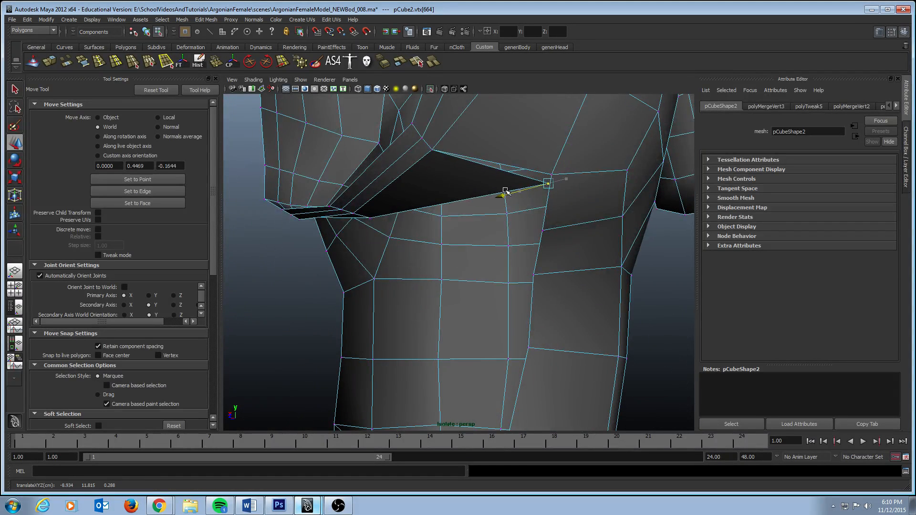
Step: Select the strip's end corner vertex with the adjoining thigh vertex, scale them together and merge them
{"action": "key", "text": "q"}
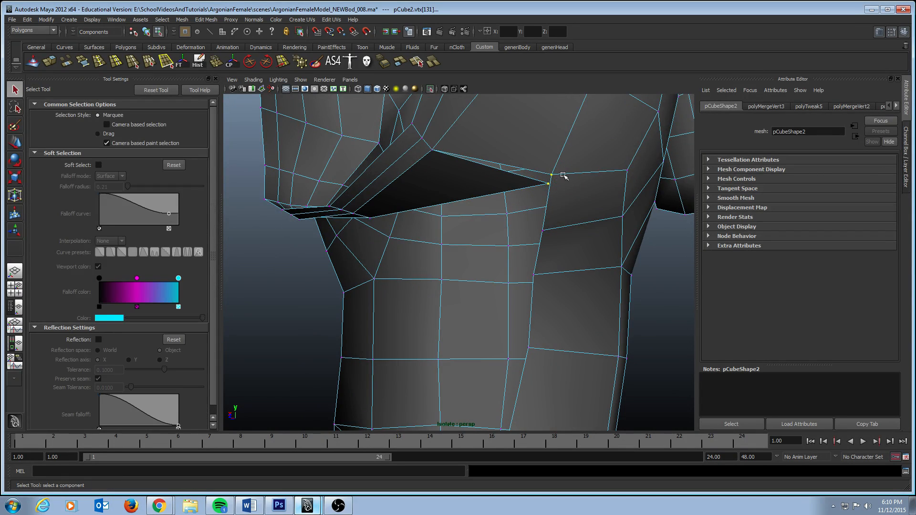
{"action": "key", "text": "r"}
{"action": "left_click_drag", "start_coordinate": [634, 153], "coordinate": [635, 155]}
{"action": "left_click_drag", "start_coordinate": [544, 182], "coordinate": [548, 180]}
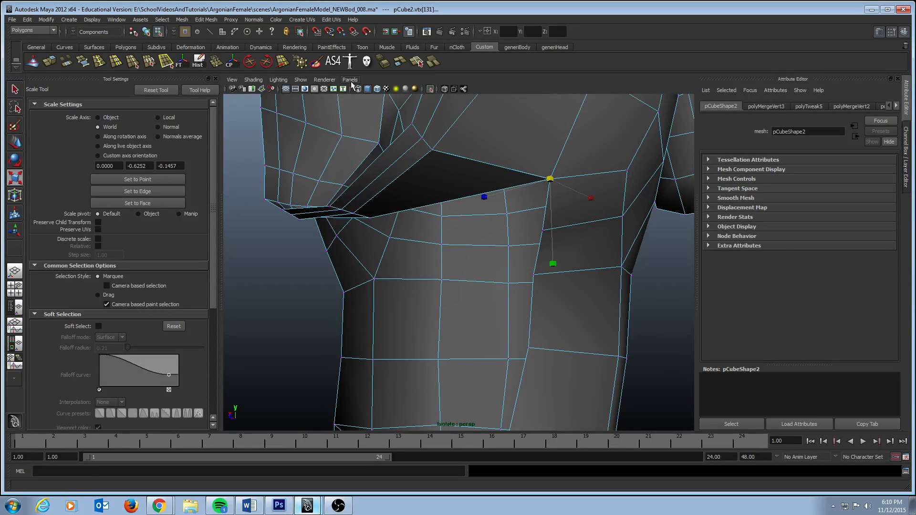
{"action": "left_click", "coordinate": [216, 61]}
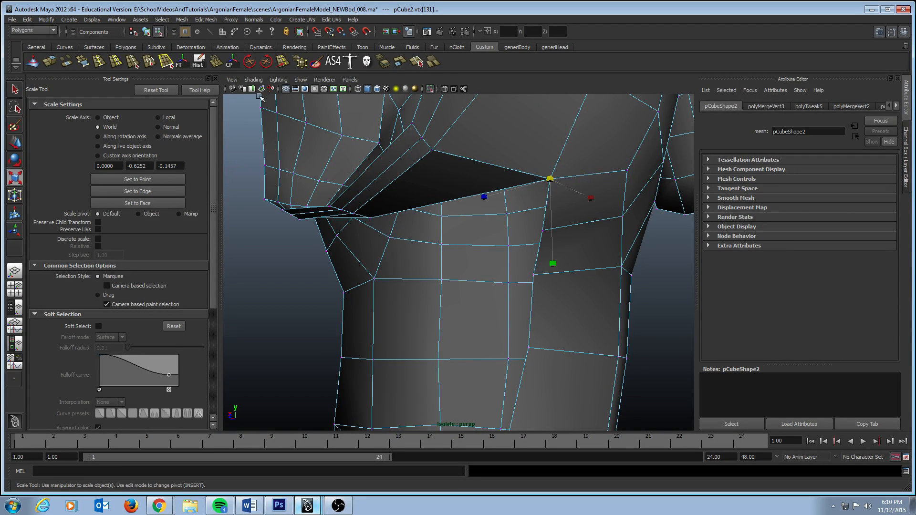
Step: Extrude the two lower border edges of the inner-thigh hole upward by 0.661 and scale them to 1.091 in Z
{"action": "left_click_drag", "start_coordinate": [380, 199], "coordinate": [479, 205], "text": "alt"}
{"action": "middle_click_drag", "start_coordinate": [479, 204], "coordinate": [561, 233], "text": "alt"}
{"action": "left_click_drag", "start_coordinate": [562, 232], "coordinate": [589, 202], "text": "alt"}
{"action": "middle_click_drag", "start_coordinate": [589, 202], "coordinate": [558, 194], "text": "alt"}
{"action": "left_click_drag", "start_coordinate": [558, 194], "coordinate": [544, 211], "text": "alt"}
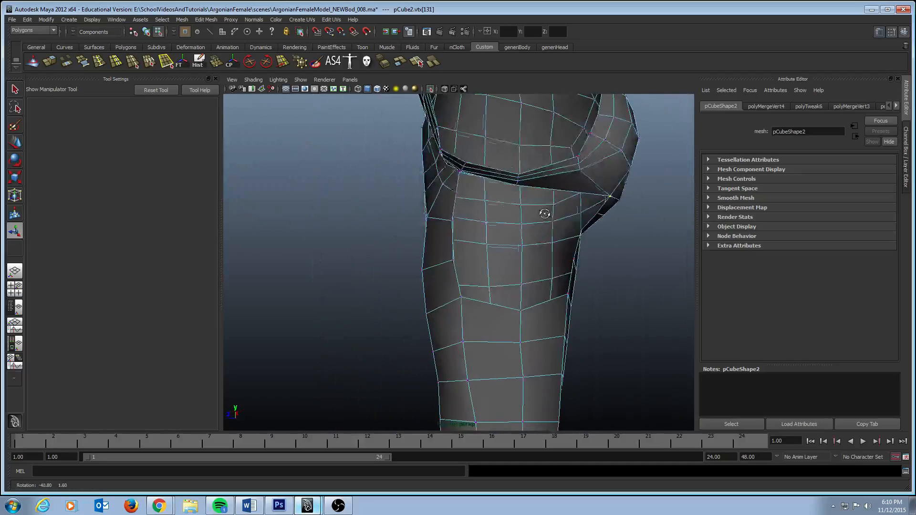
{"action": "left_click_drag", "start_coordinate": [605, 232], "coordinate": [566, 229], "text": "alt"}
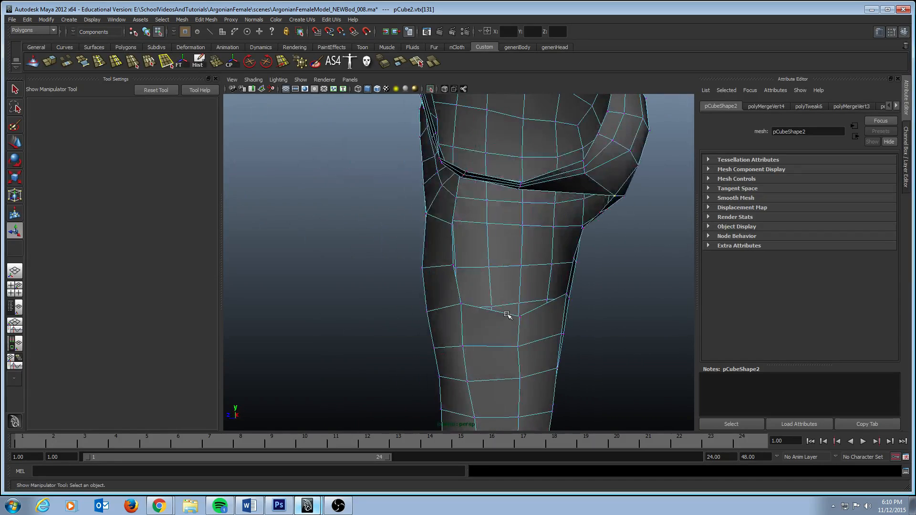
{"action": "key", "text": "F10"}
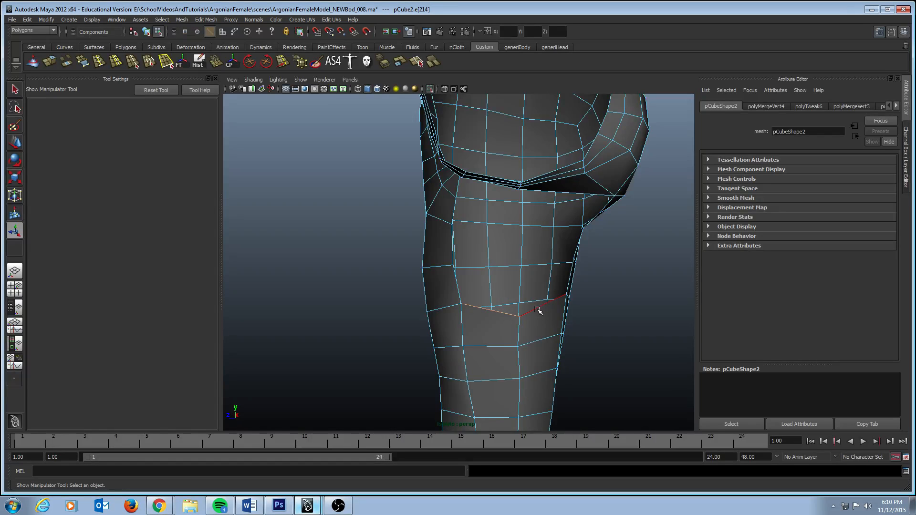
{"action": "left_click_drag", "start_coordinate": [530, 315], "coordinate": [430, 244], "text": "alt"}
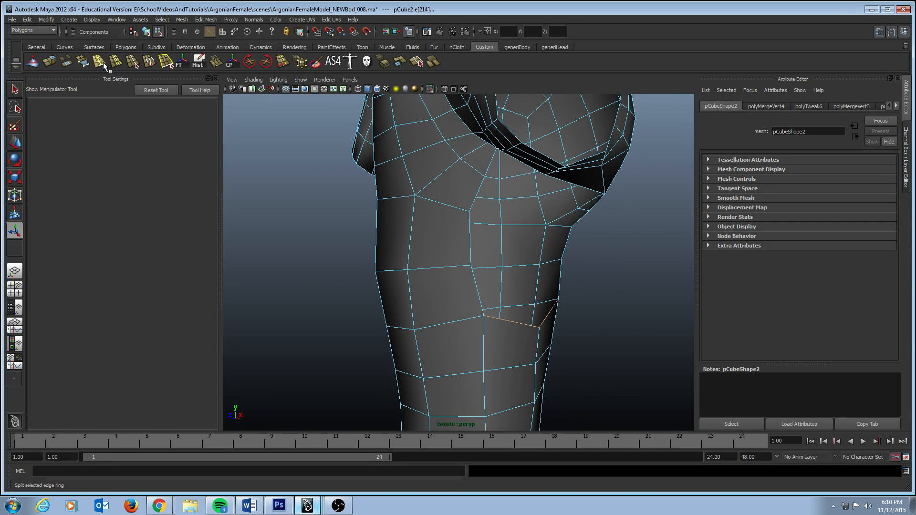
{"action": "key", "text": "ctrl+e"}
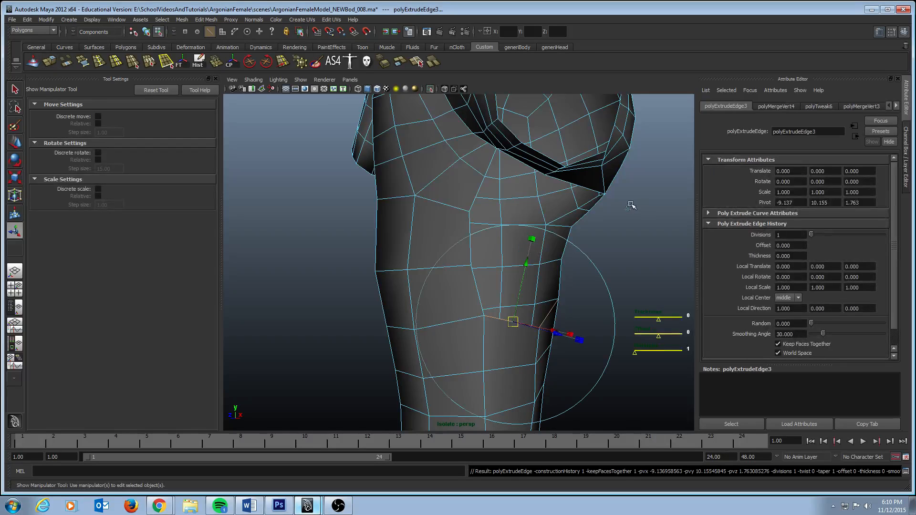
{"action": "left_click", "coordinate": [517, 256]}
{"action": "left_click_drag", "start_coordinate": [528, 257], "coordinate": [470, 297]}
{"action": "key", "text": "e"}
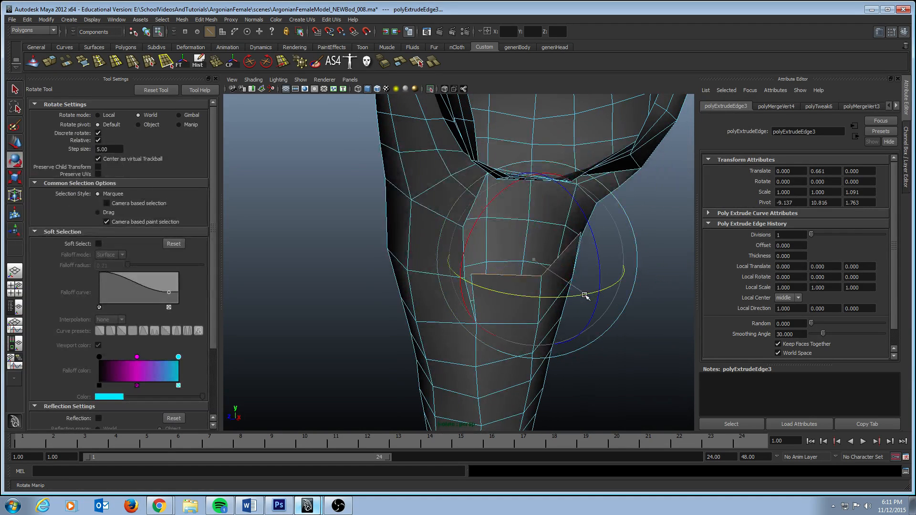
{"action": "left_click_drag", "start_coordinate": [543, 273], "coordinate": [530, 260], "text": "alt"}
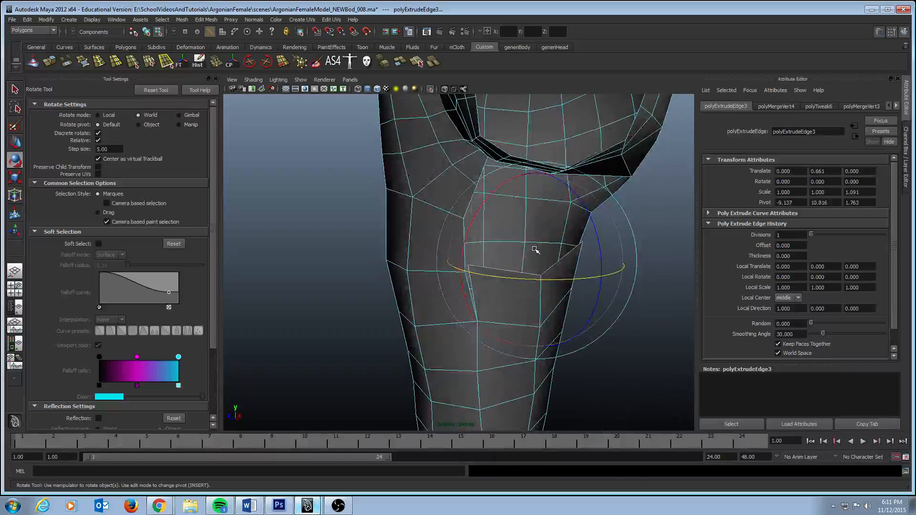
Step: Extrude the new inner-thigh edges a second time and move them up to form another row of faces
{"action": "key", "text": "g"}
{"action": "left_click", "coordinate": [620, 155]}
{"action": "mouse_move", "coordinate": [536, 204]}
{"action": "left_mouse_down"}
{"action": "mouse_move", "coordinate": [538, 155]}
{"action": "mouse_move", "coordinate": [529, 196]}
{"action": "left_mouse_up"}
{"action": "left_click_drag", "start_coordinate": [539, 131], "coordinate": [538, 189]}
{"action": "mouse_move", "coordinate": [528, 239]}
{"action": "left_mouse_down", "text": "alt"}
{"action": "mouse_move", "coordinate": [576, 259]}
{"action": "mouse_move", "coordinate": [559, 234]}
{"action": "mouse_move", "coordinate": [603, 233]}
{"action": "mouse_move", "coordinate": [548, 211]}
{"action": "mouse_move", "coordinate": [535, 236]}
{"action": "mouse_move", "coordinate": [528, 232]}
{"action": "left_mouse_up", "text": "alt"}
{"action": "key", "text": "e"}
{"action": "key", "text": "w"}
{"action": "key", "text": "e"}
{"action": "key", "text": "w"}
Step: Extrude the two topmost inner-thigh edges again, translating them 0.296, 0.438, 0.000 toward the crotch strip
{"action": "left_click", "coordinate": [592, 227]}
{"action": "left_click", "coordinate": [529, 220]}
{"action": "left_click", "coordinate": [555, 221], "text": "shift"}
{"action": "key", "text": "g"}
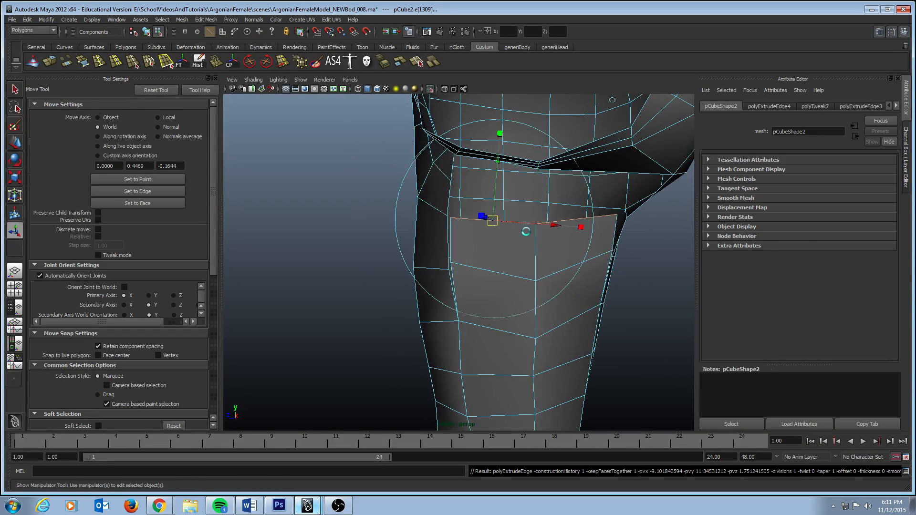
{"action": "left_click", "coordinate": [527, 180]}
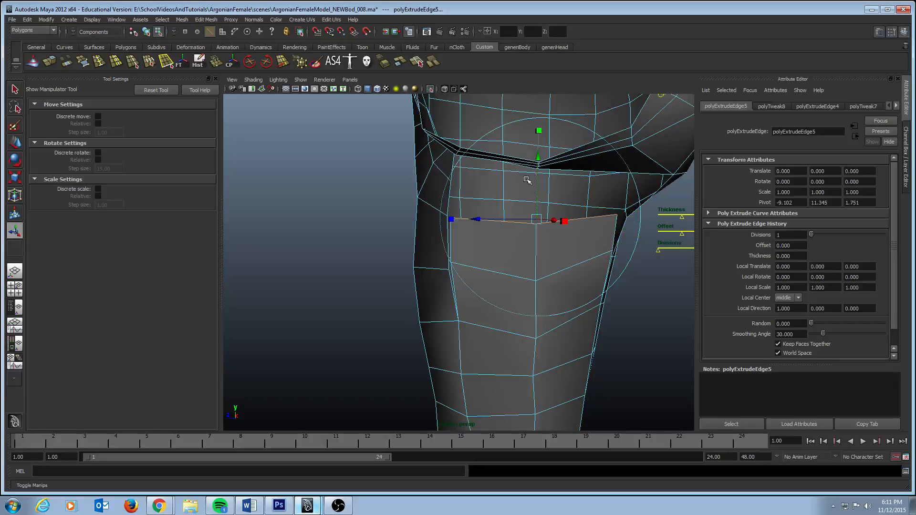
{"action": "left_click_drag", "start_coordinate": [539, 162], "coordinate": [539, 123]}
{"action": "left_click_drag", "start_coordinate": [491, 159], "coordinate": [610, 184], "text": "alt"}
{"action": "left_click_drag", "start_coordinate": [613, 210], "coordinate": [532, 168], "text": "alt"}
{"action": "middle_click_drag", "start_coordinate": [530, 264], "coordinate": [518, 249], "text": "alt"}
Step: Scale the first open vertex pair above the base of the thigh seam together and merge it
{"action": "key", "text": "q"}
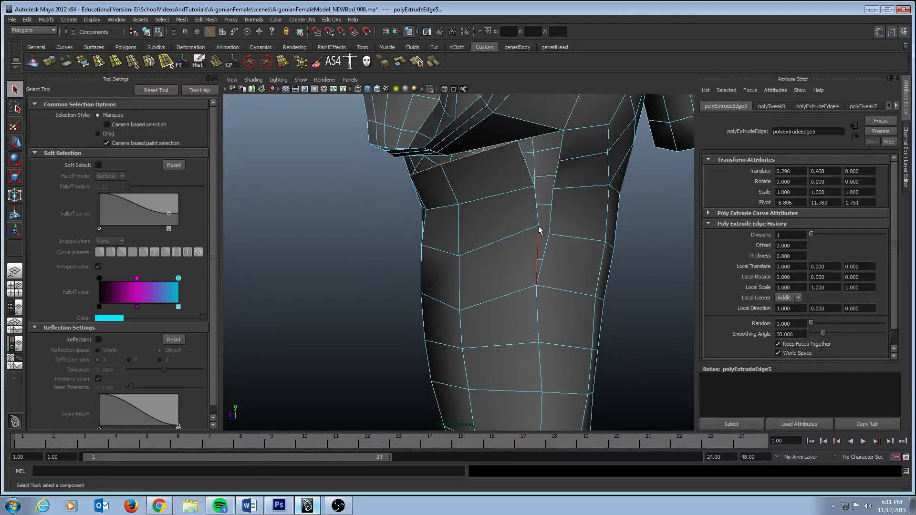
{"action": "key", "text": "F9"}
{"action": "left_click", "coordinate": [539, 226]}
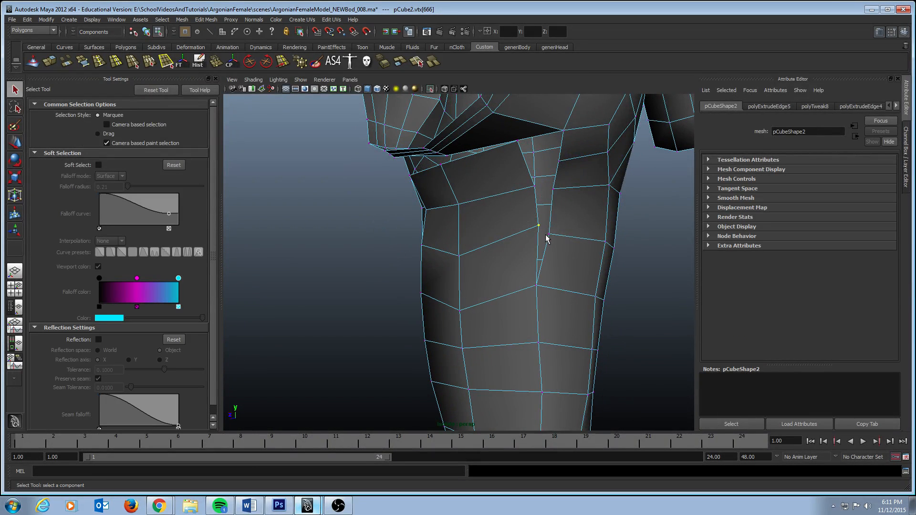
{"action": "left_click", "coordinate": [549, 235]}
{"action": "key", "text": "r"}
{"action": "left_click", "coordinate": [626, 222]}
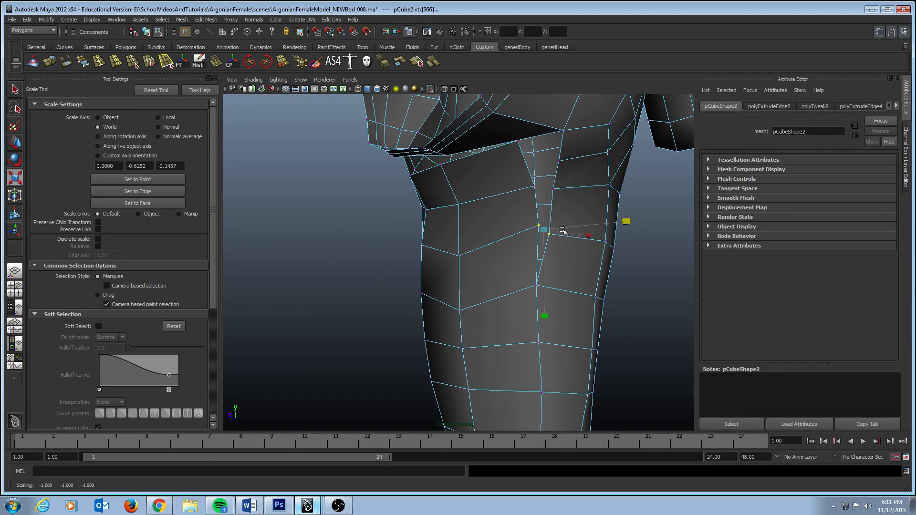
{"action": "left_click_drag", "start_coordinate": [544, 230], "coordinate": [493, 217]}
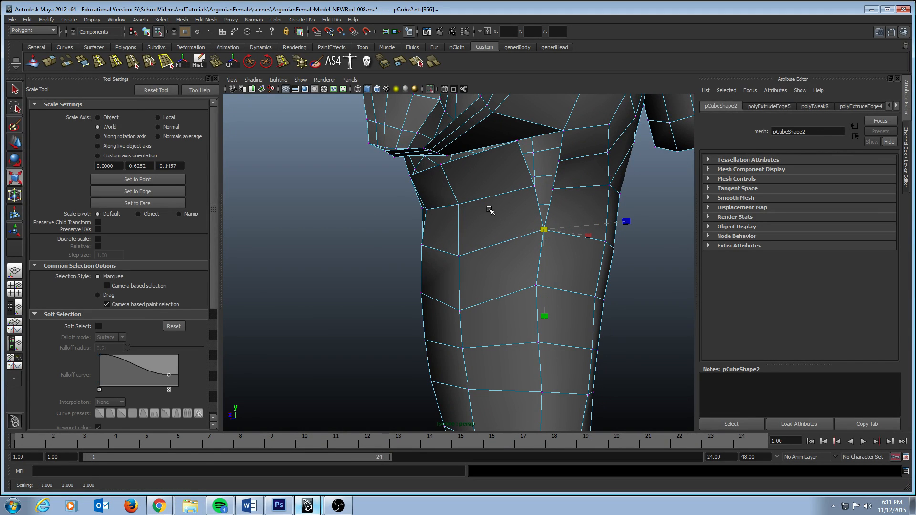
{"action": "left_click", "coordinate": [216, 61]}
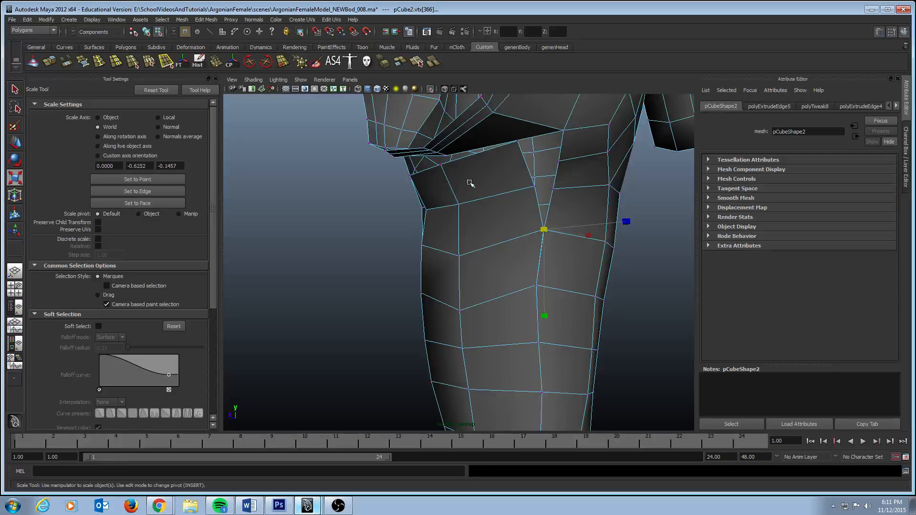
Step: Scale the second open vertex pair up the thigh seam together and merge it
{"action": "left_click", "coordinate": [535, 187]}
{"action": "key", "text": "r"}
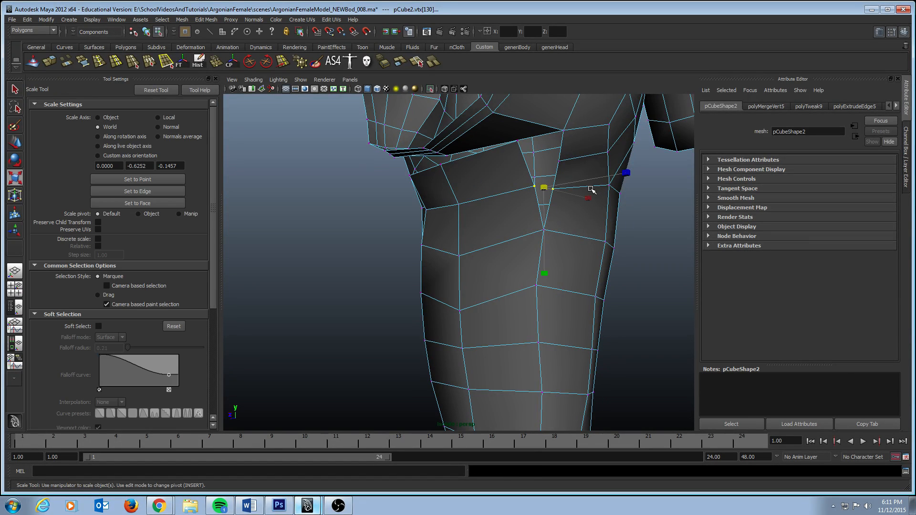
{"action": "left_click", "coordinate": [625, 173]}
{"action": "left_click_drag", "start_coordinate": [546, 188], "coordinate": [540, 188]}
{"action": "key", "text": "g"}
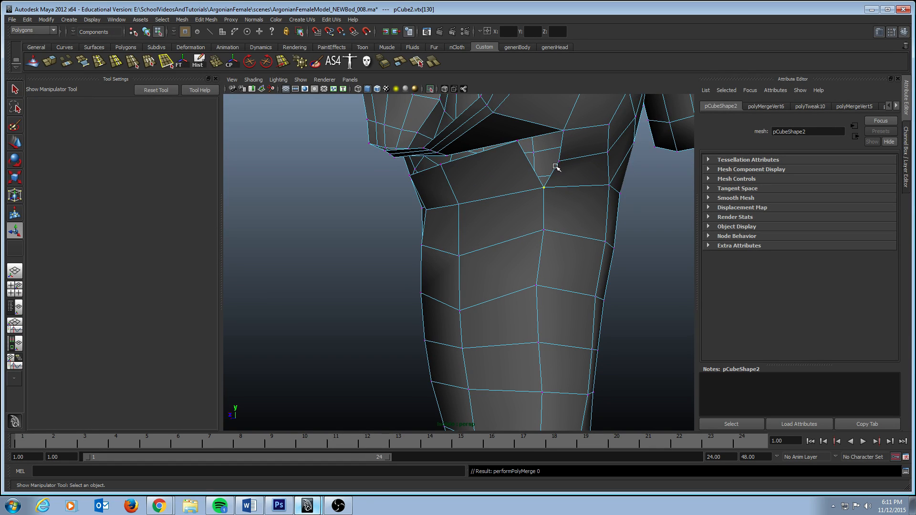
Step: Move the loose upper corner vertex of the inner-thigh patch beside its counterpart on the thigh border
{"action": "left_click", "coordinate": [561, 164]}
{"action": "key", "text": "e"}
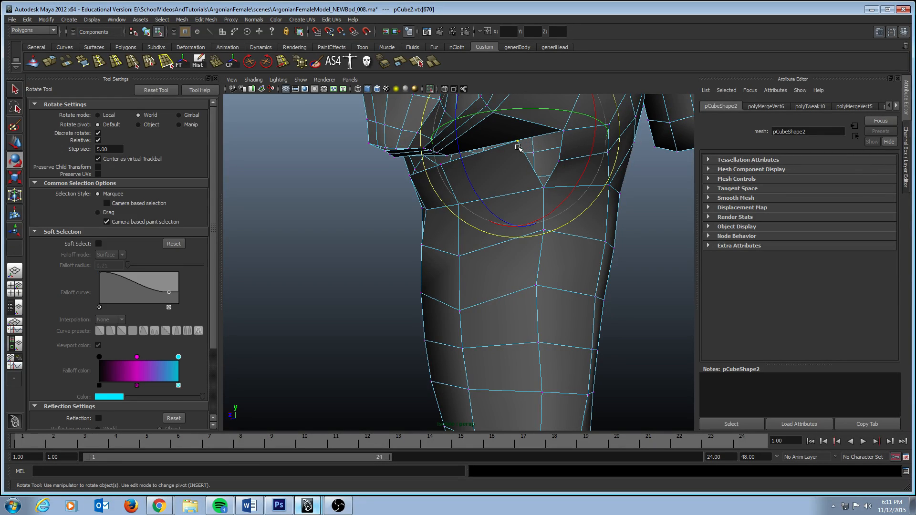
{"action": "key", "text": "w"}
{"action": "left_click_drag", "start_coordinate": [518, 141], "coordinate": [570, 153]}
{"action": "key", "text": "q"}
Step: Scale the corner vertex and its counterpart on the thigh border together and merge them
{"action": "left_click", "coordinate": [545, 162]}
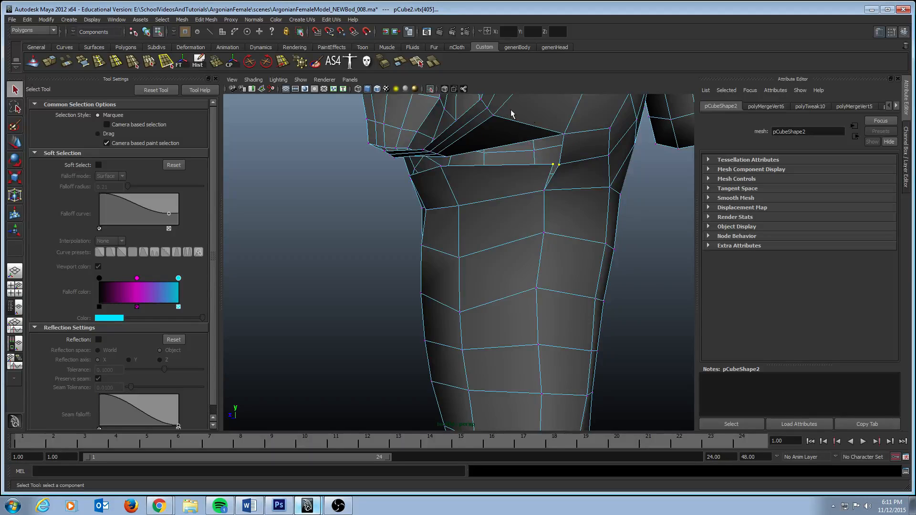
{"action": "middle_click_drag", "start_coordinate": [511, 114], "coordinate": [486, 171], "text": "alt"}
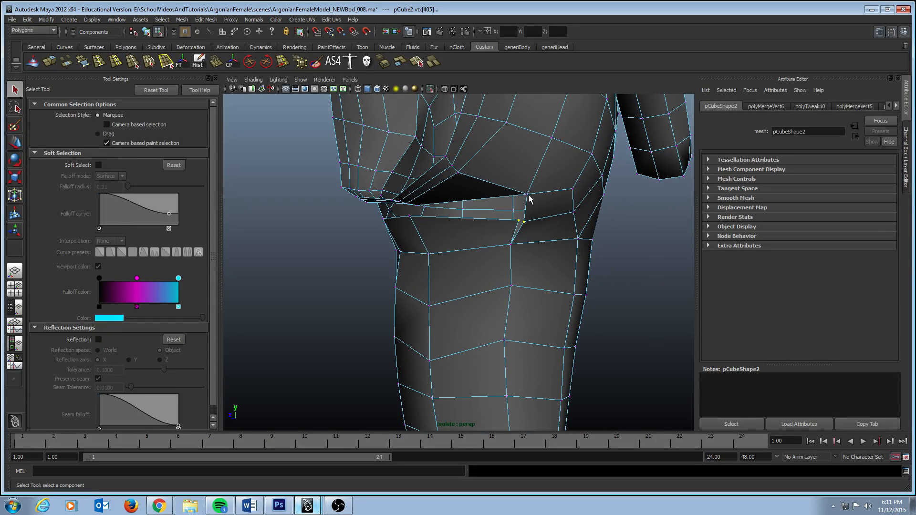
{"action": "key", "text": "r"}
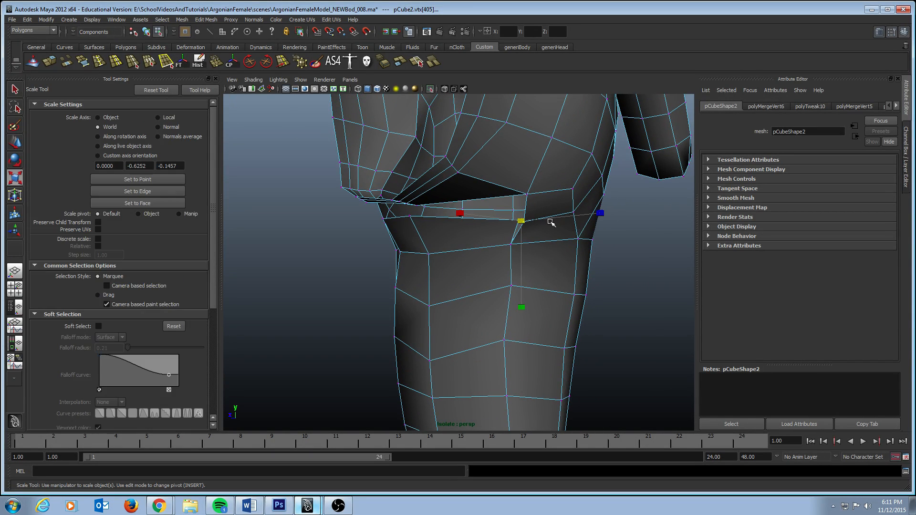
{"action": "left_click", "coordinate": [602, 213]}
{"action": "left_click_drag", "start_coordinate": [522, 221], "coordinate": [519, 217]}
{"action": "key", "text": "t"}
Step: Scale the lowest open vertex pair on the opposite thigh seam together and merge it
{"action": "left_click_drag", "start_coordinate": [334, 220], "coordinate": [416, 227], "text": "alt"}
{"action": "middle_click_drag", "start_coordinate": [483, 324], "coordinate": [497, 318], "text": "alt"}
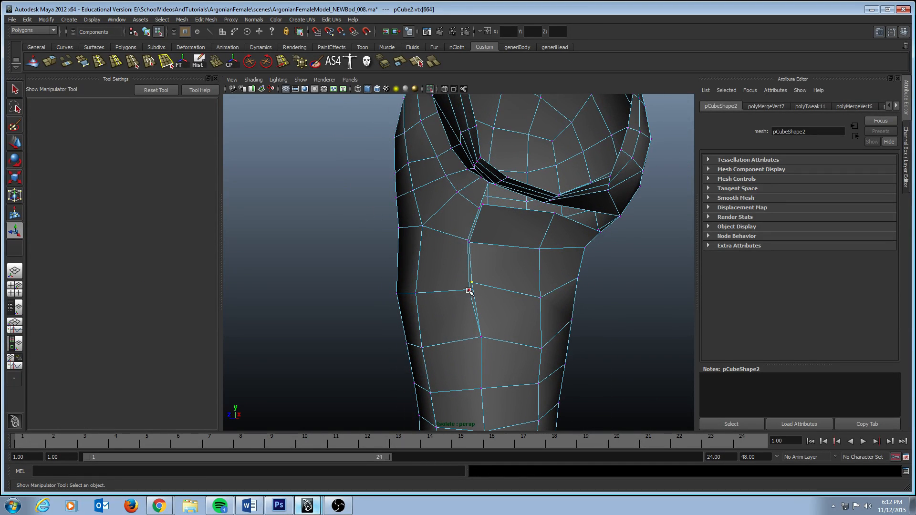
{"action": "key", "text": "r"}
{"action": "left_click_drag", "start_coordinate": [392, 287], "coordinate": [391, 288]}
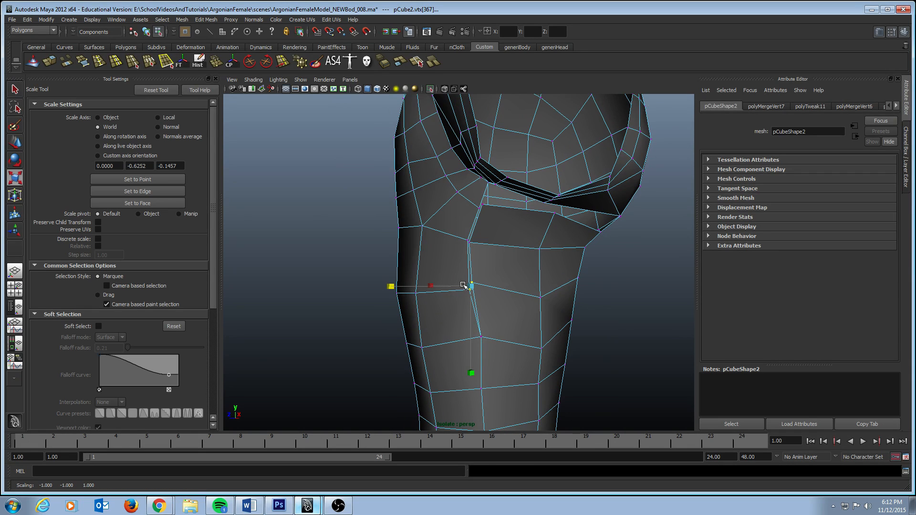
{"action": "left_click_drag", "start_coordinate": [472, 287], "coordinate": [463, 288]}
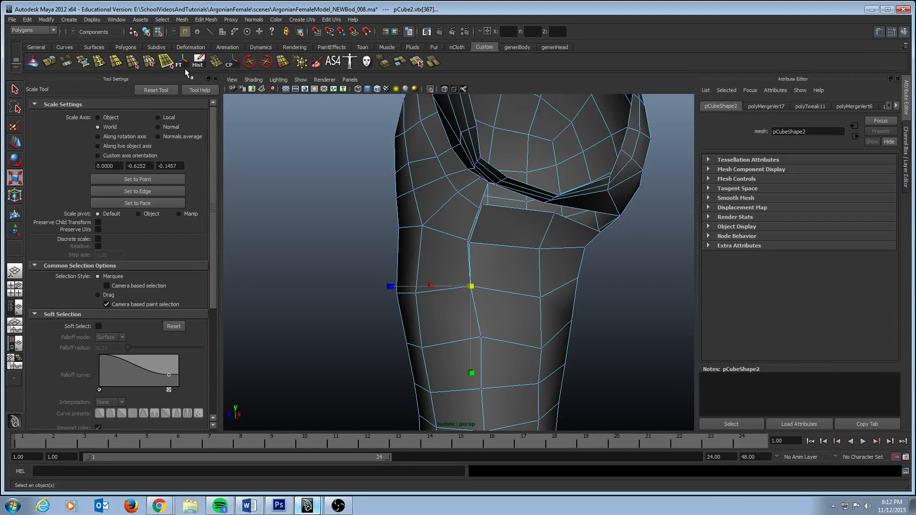
{"action": "left_click", "coordinate": [218, 63]}
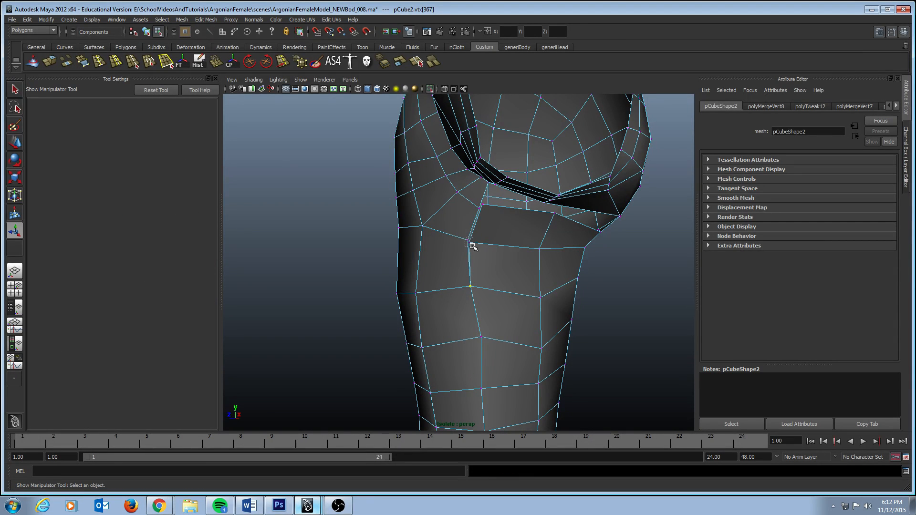
Step: Scale the next vertex pair up the same seam to one point and merge it
{"action": "key", "text": "r"}
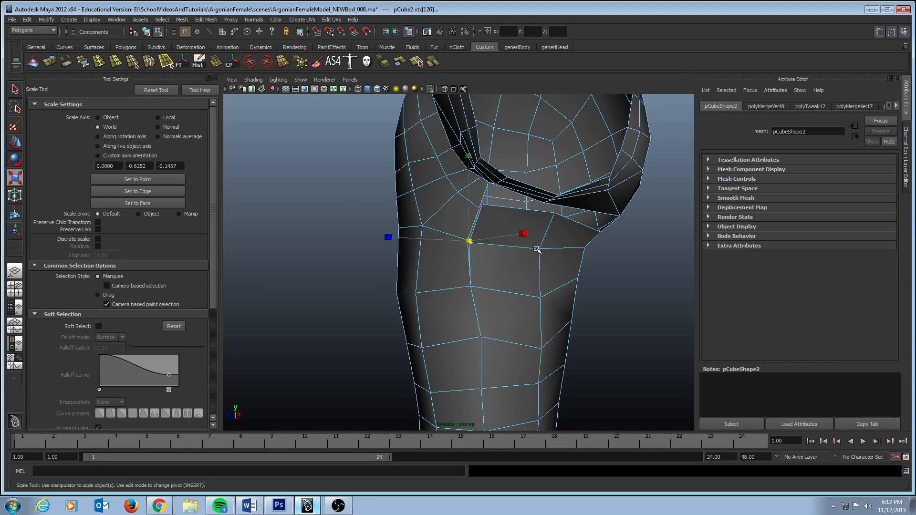
{"action": "left_click_drag", "start_coordinate": [468, 243], "coordinate": [462, 241]}
{"action": "key", "text": "g"}
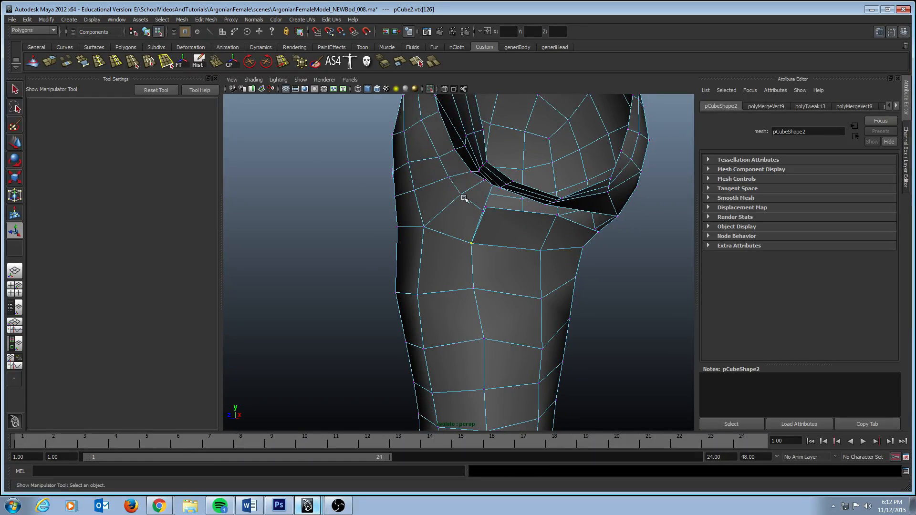
Step: Scale the topmost vertex pair of this seam, just below the crotch strip, together and merge it
{"action": "left_click", "coordinate": [484, 212], "text": "shift"}
{"action": "key", "text": "r"}
{"action": "left_click_drag", "start_coordinate": [408, 201], "coordinate": [409, 202]}
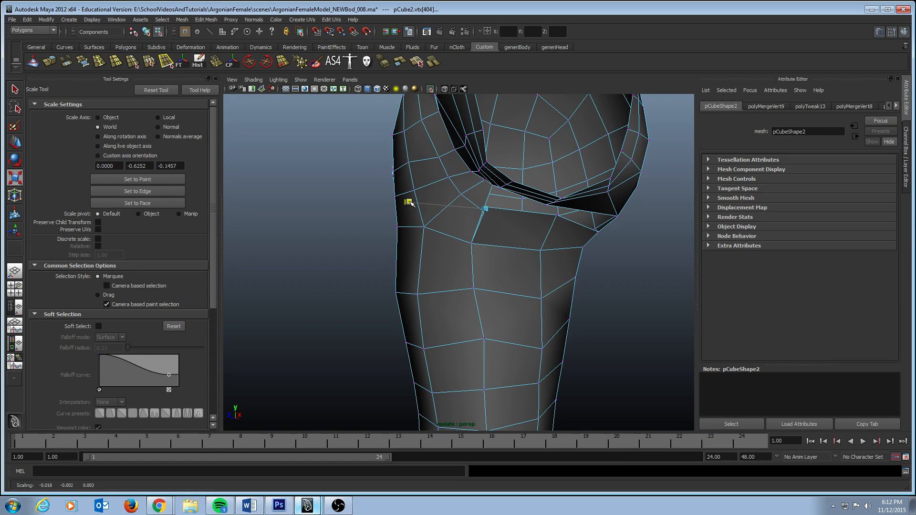
{"action": "left_click_drag", "start_coordinate": [482, 208], "coordinate": [480, 209]}
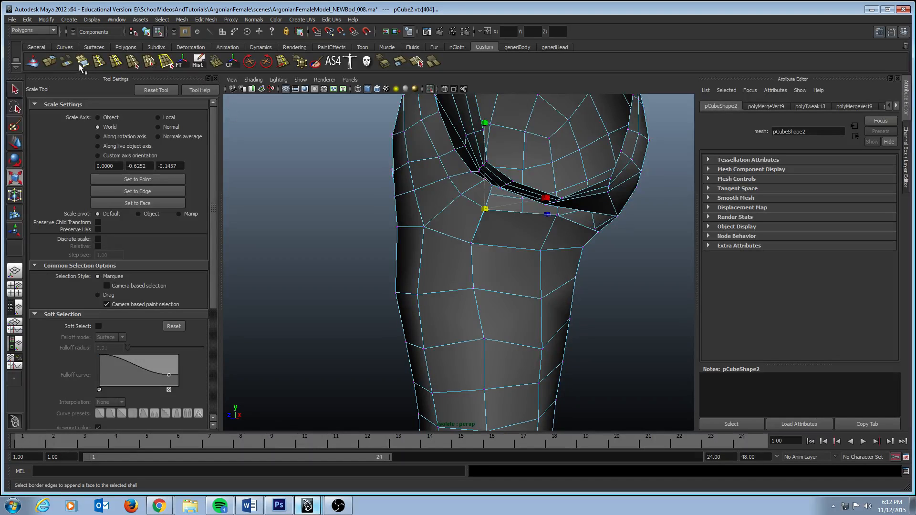
{"action": "key", "text": "t"}
Step: Lower the middle vertex on the upper border of the inner-thigh patch and shift it slightly sideways
{"action": "left_click_drag", "start_coordinate": [459, 213], "coordinate": [540, 246], "text": "alt"}
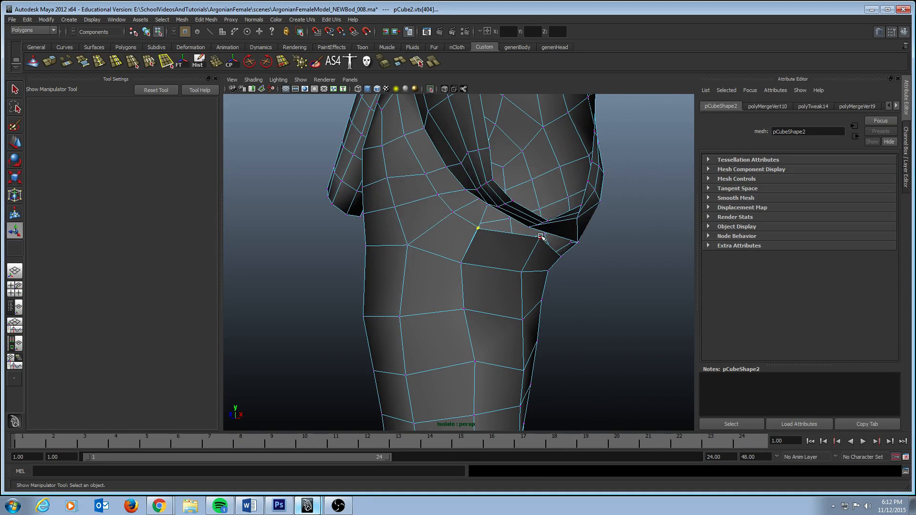
{"action": "key", "text": "w"}
{"action": "left_click_drag", "start_coordinate": [535, 177], "coordinate": [536, 191]}
{"action": "left_click_drag", "start_coordinate": [596, 245], "coordinate": [593, 245]}
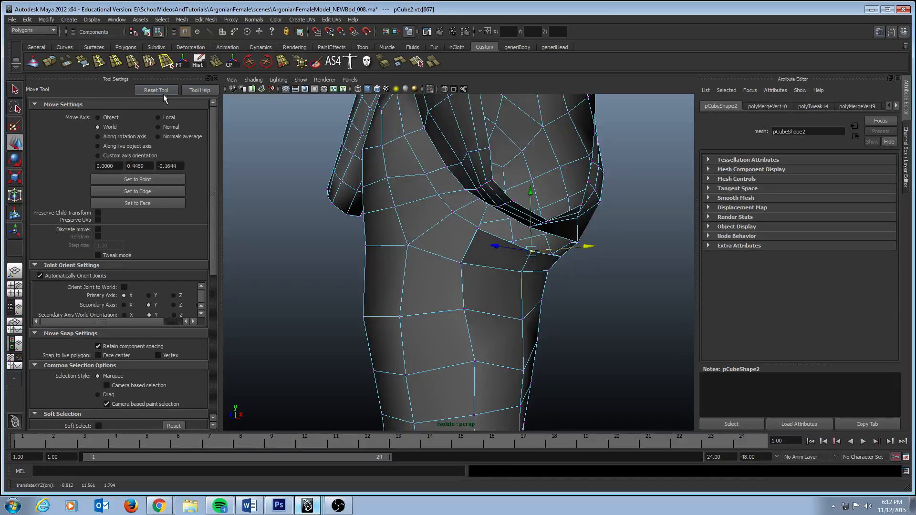
Step: Append a polygon between the inner-thigh patch's first upper border edge and the crotch strip edge above it
{"action": "left_click", "coordinate": [80, 63]}
{"action": "left_click", "coordinate": [500, 236]}
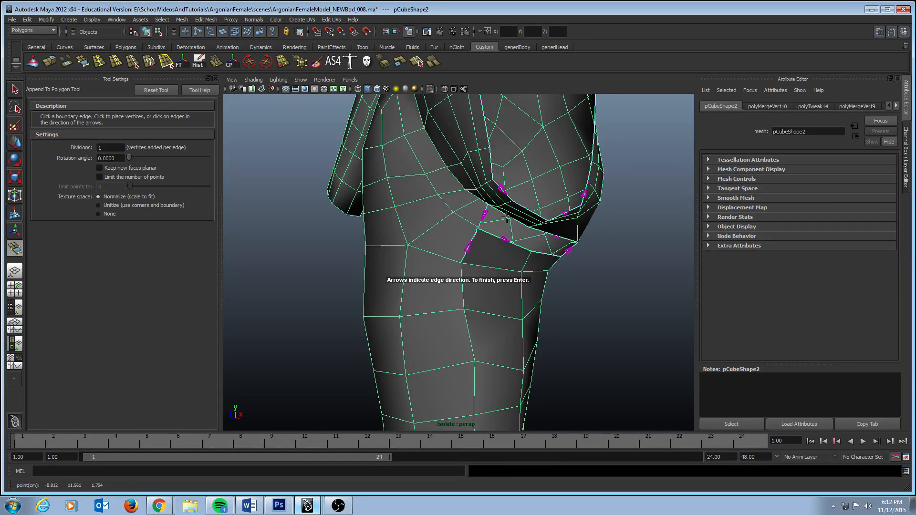
{"action": "left_click", "coordinate": [508, 215]}
{"action": "key", "text": "Return"}
Step: Append a second polygon across the remaining gap between the inner-thigh border and the crotch strip
{"action": "left_click_drag", "start_coordinate": [553, 231], "coordinate": [436, 215], "text": "alt"}
{"action": "key", "text": "g"}
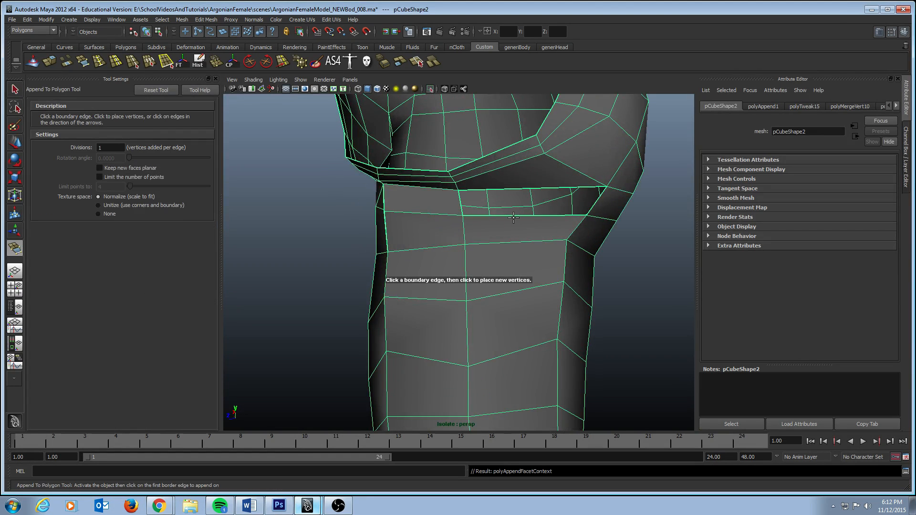
{"action": "left_click", "coordinate": [514, 218]}
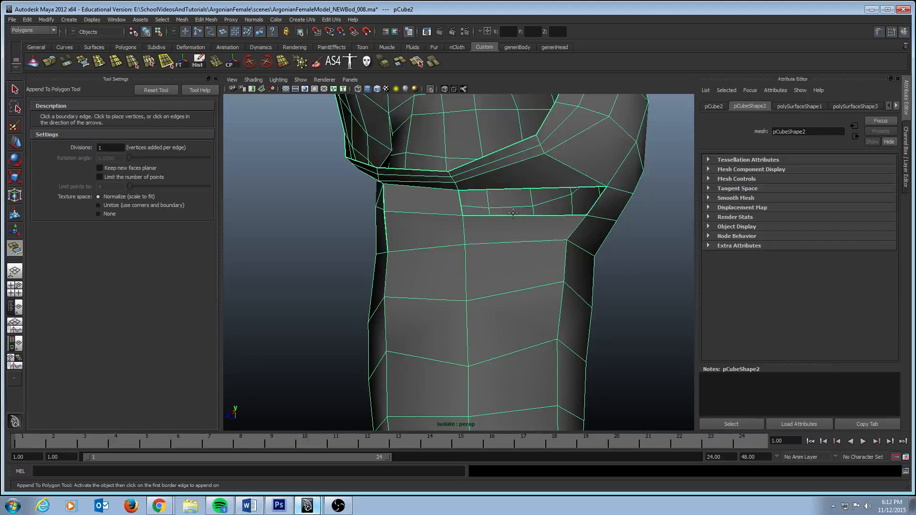
{"action": "left_click", "coordinate": [514, 215]}
{"action": "left_click", "coordinate": [524, 190]}
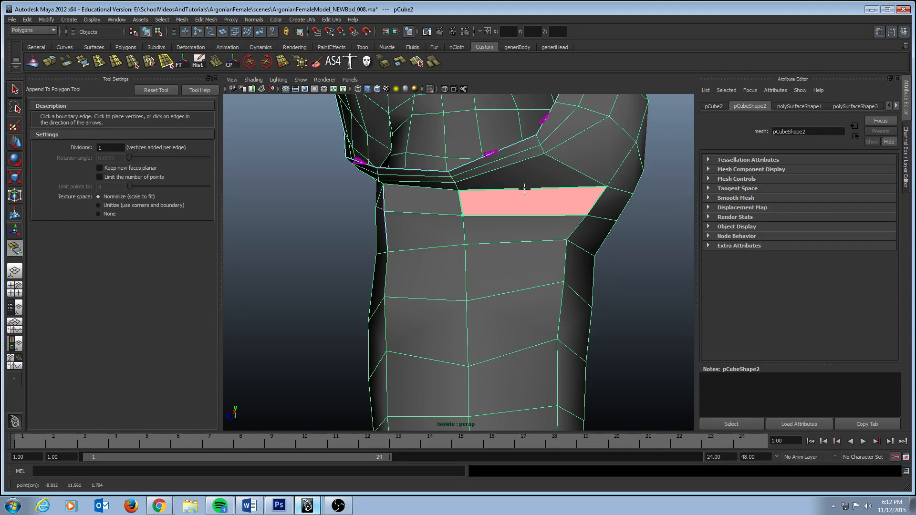
{"action": "key", "text": "Return"}
Step: Collapse the still-separate vertices at the seam corner beside the first appended face by scaling, and merge them
{"action": "key", "text": "w"}
{"action": "left_click_drag", "start_coordinate": [459, 241], "coordinate": [520, 253], "text": "alt"}
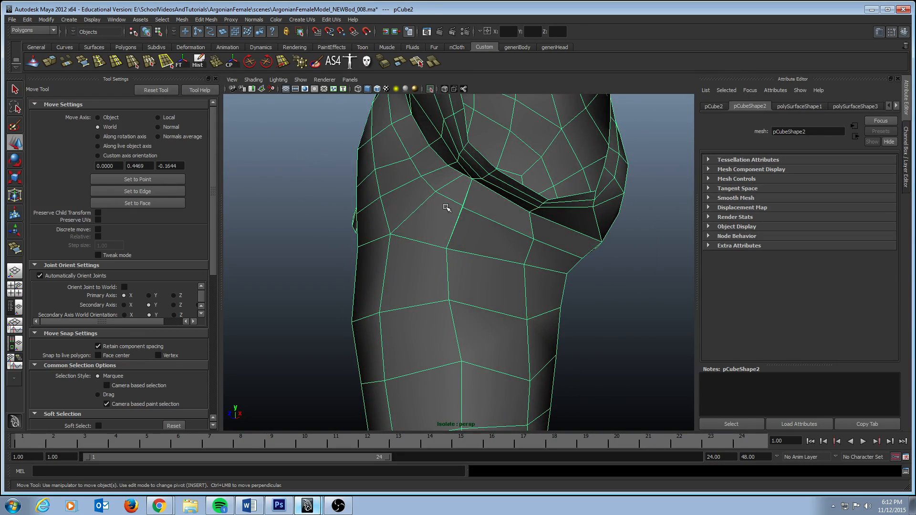
{"action": "left_click_drag", "start_coordinate": [446, 208], "coordinate": [407, 211], "text": "alt"}
{"action": "scroll", "coordinate": [436, 217], "scroll_direction": "up", "scroll_amount": 4}
{"action": "key", "text": "q"}
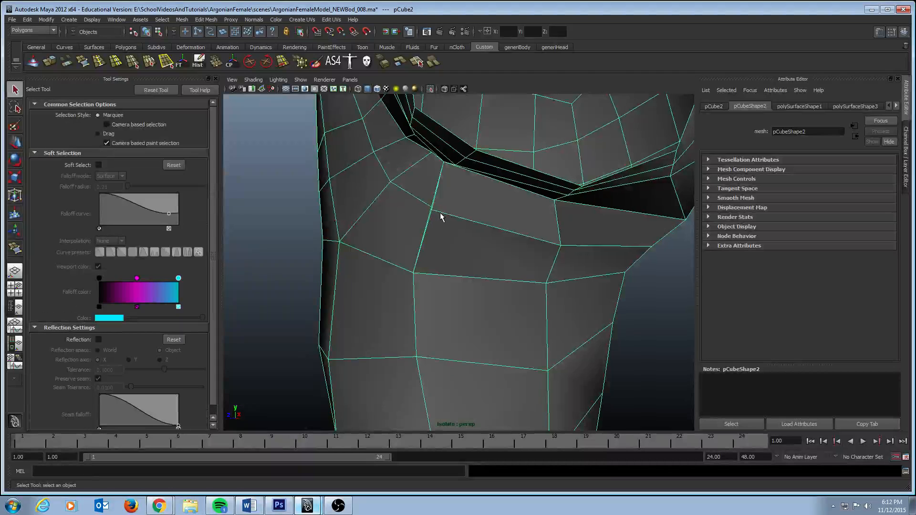
{"action": "left_click", "coordinate": [430, 211]}
{"action": "key", "text": "r"}
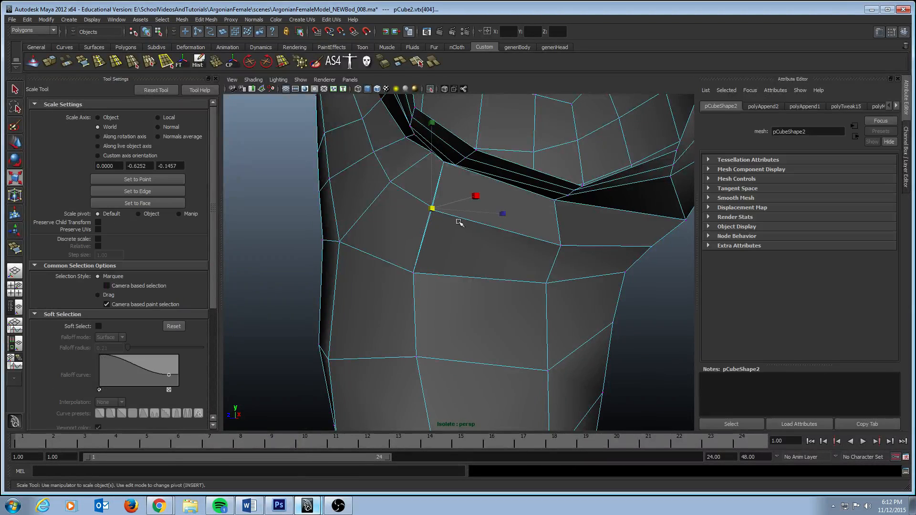
{"action": "left_click", "coordinate": [500, 215]}
{"action": "left_click_drag", "start_coordinate": [437, 208], "coordinate": [431, 210]}
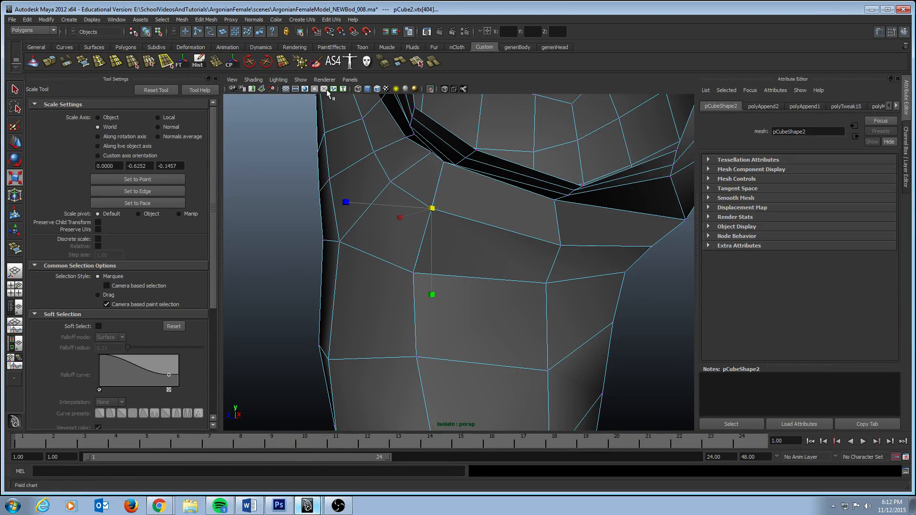
{"action": "left_click", "coordinate": [217, 62]}
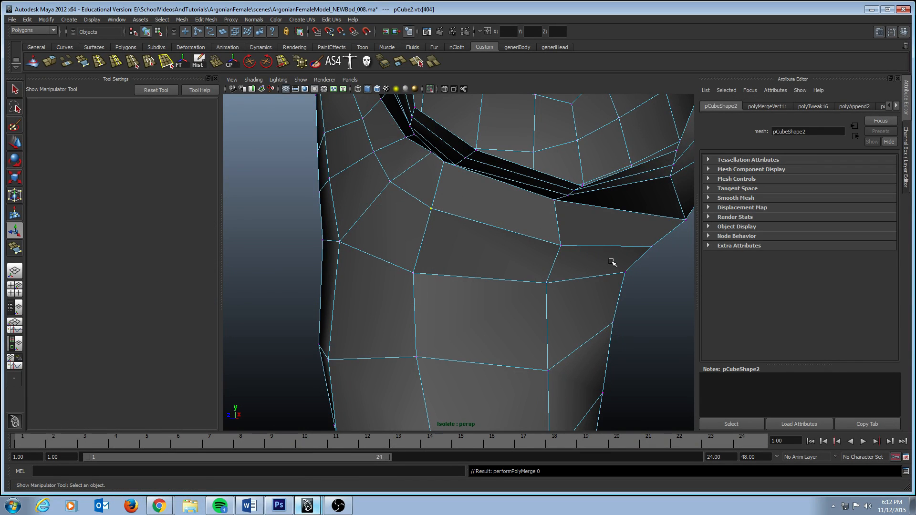
Step: Try moving the vertices along the newly filled crotch-to-thigh faces and undo the changes
{"action": "left_click_drag", "start_coordinate": [613, 262], "coordinate": [559, 190], "text": "alt"}
{"action": "key", "text": "w"}
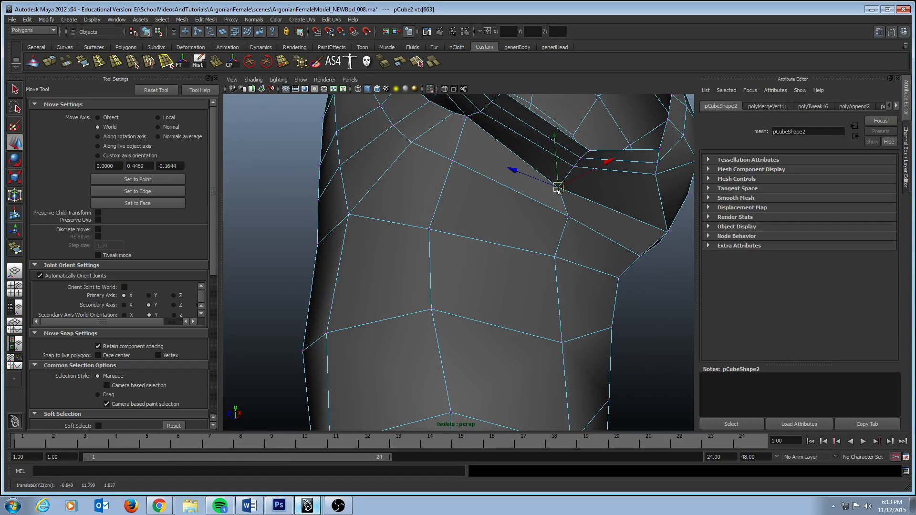
{"action": "key", "text": "ctrl+z"}
{"action": "mouse_move", "coordinate": [642, 259]}
{"action": "left_mouse_down", "text": "alt"}
{"action": "mouse_move", "coordinate": [589, 254]}
{"action": "mouse_move", "coordinate": [646, 245]}
{"action": "left_mouse_up", "text": "alt"}
{"action": "left_click", "coordinate": [649, 249]}
{"action": "key", "text": "ctrl+z"}
Step: Show the whole scene and examine the base body mesh's crotch and inner-thigh outline against the front reference sketch
{"action": "scroll", "coordinate": [556, 228], "scroll_direction": "down", "scroll_amount": 3}
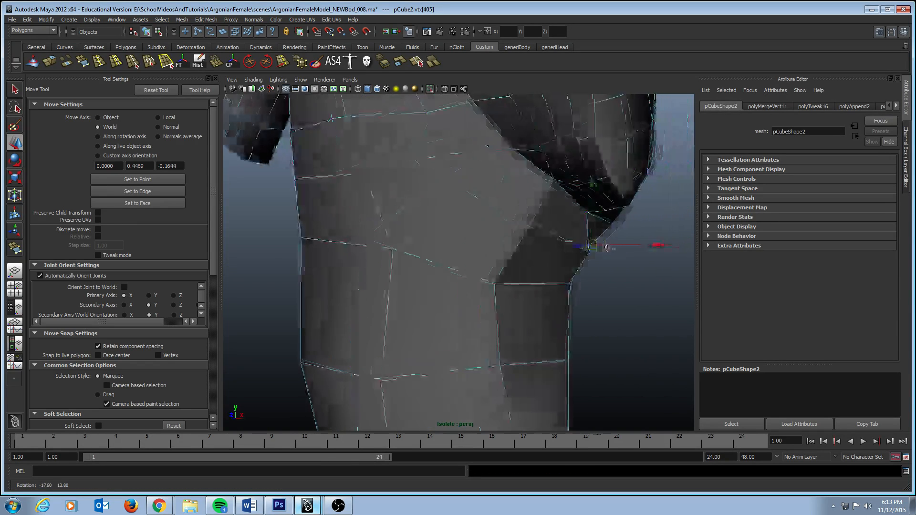
{"action": "left_click_drag", "start_coordinate": [557, 228], "coordinate": [560, 291], "text": "alt"}
{"action": "left_click", "coordinate": [485, 287]}
{"action": "scroll", "coordinate": [561, 289], "scroll_direction": "down", "scroll_amount": 5}
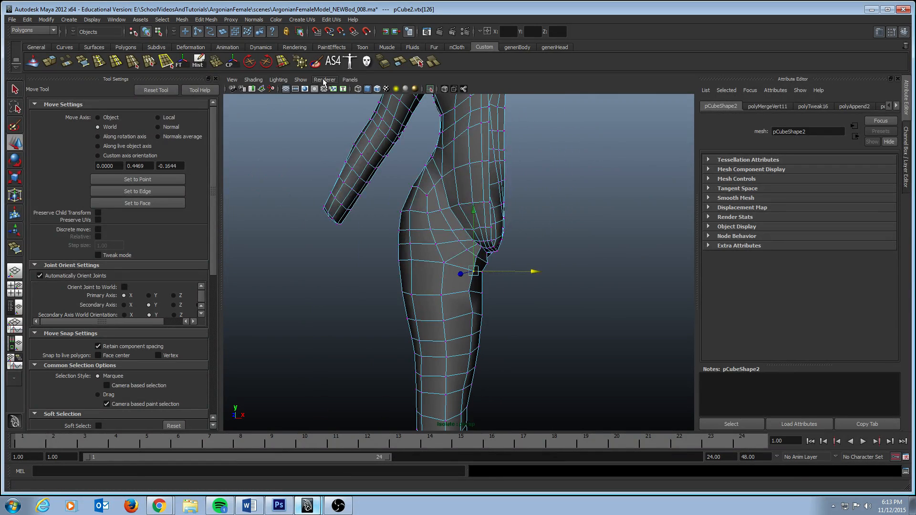
{"action": "mouse_move", "coordinate": [476, 270]}
{"action": "left_mouse_down", "text": "alt"}
{"action": "mouse_move", "coordinate": [420, 200]}
{"action": "mouse_move", "coordinate": [350, 220]}
{"action": "mouse_move", "coordinate": [519, 259]}
{"action": "mouse_move", "coordinate": [538, 248]}
{"action": "mouse_move", "coordinate": [573, 268]}
{"action": "mouse_move", "coordinate": [483, 246]}
{"action": "left_mouse_up", "text": "alt"}
{"action": "left_click", "coordinate": [523, 260]}
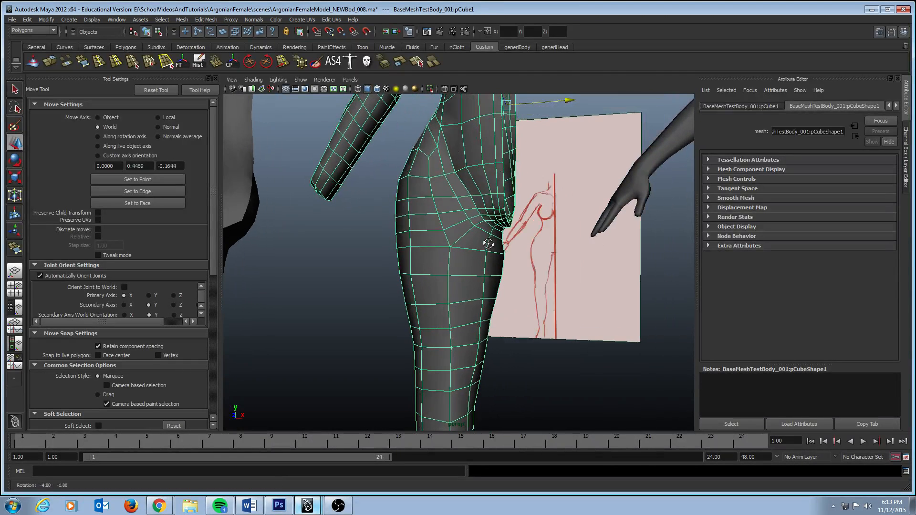
{"action": "middle_click_drag", "start_coordinate": [479, 248], "coordinate": [486, 244], "text": "alt"}
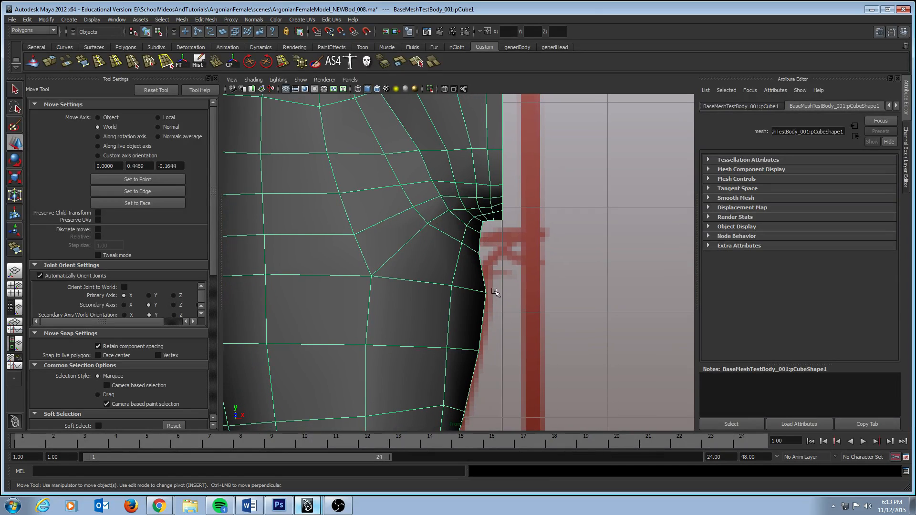
{"action": "key", "text": "4"}
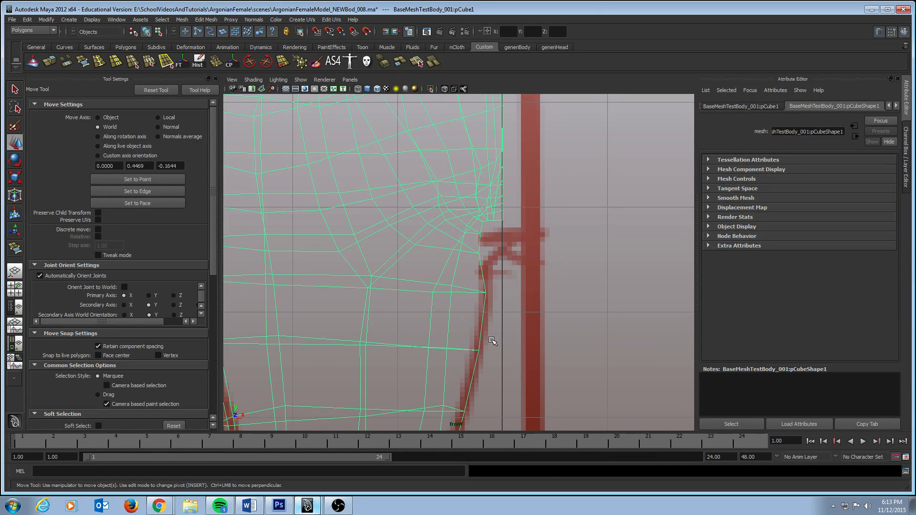
{"action": "key", "text": "5"}
{"action": "right_click_drag", "start_coordinate": [513, 271], "coordinate": [454, 270], "text": "alt"}
{"action": "key", "text": "space"}
{"action": "key", "text": "space"}
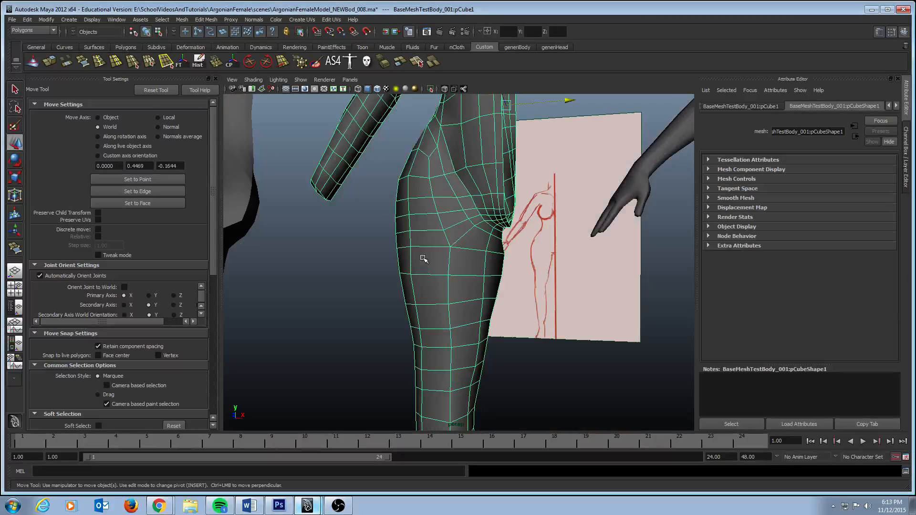
Step: Select the reworked body mesh and inspect its crotch and inner-thigh topology up close
{"action": "left_click_drag", "start_coordinate": [423, 259], "coordinate": [527, 262], "text": "alt"}
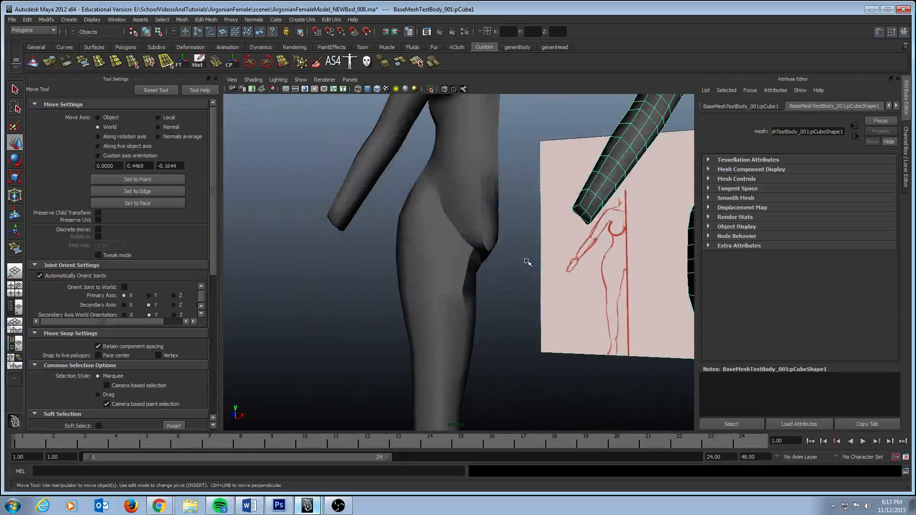
{"action": "right_click_drag", "start_coordinate": [527, 262], "coordinate": [586, 264], "text": "alt"}
{"action": "left_click", "coordinate": [453, 222]}
{"action": "middle_click_drag", "start_coordinate": [453, 222], "coordinate": [430, 228], "text": "alt"}
{"action": "right_click_drag", "start_coordinate": [429, 228], "coordinate": [458, 238], "text": "alt"}
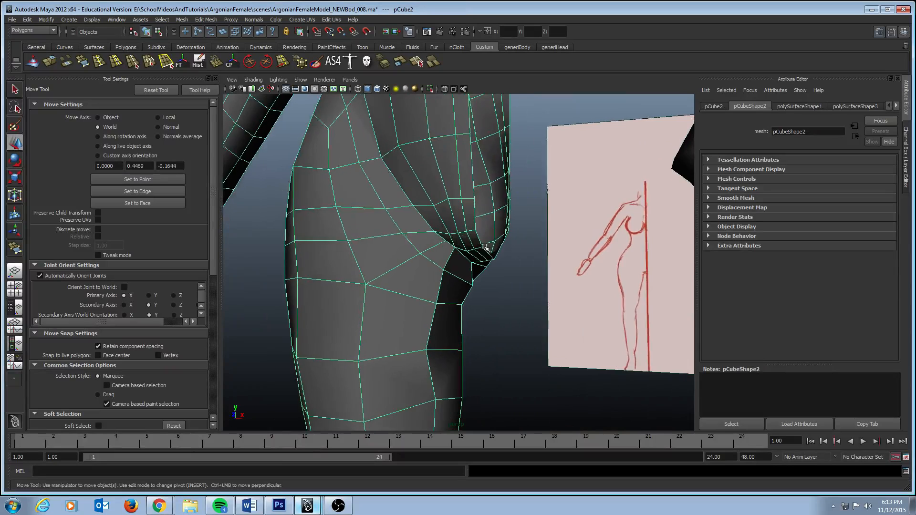
{"action": "left_click_drag", "start_coordinate": [459, 238], "coordinate": [478, 250], "text": "alt"}
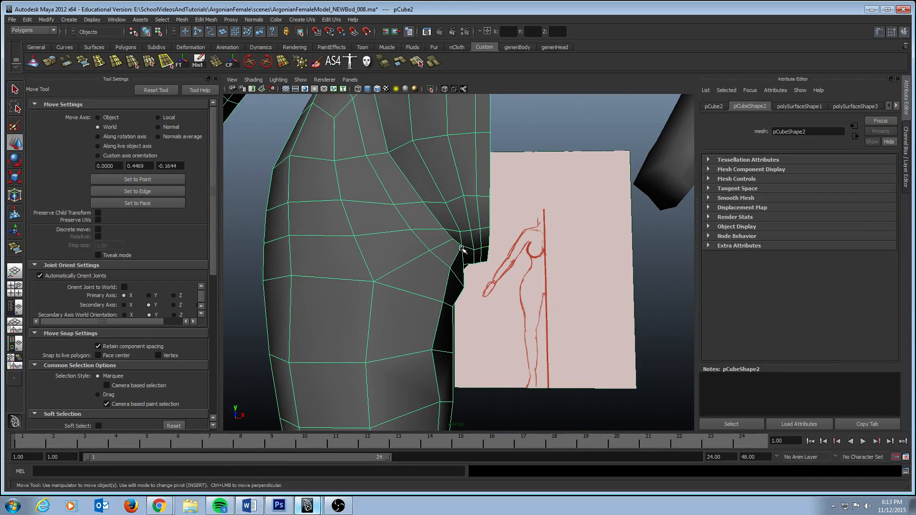
Step: Nudge the vertex where the crotch and inner-thigh edges converge slightly along the X axis on the reworked body mesh
{"action": "key", "text": "F8"}
{"action": "left_click", "coordinate": [462, 246]}
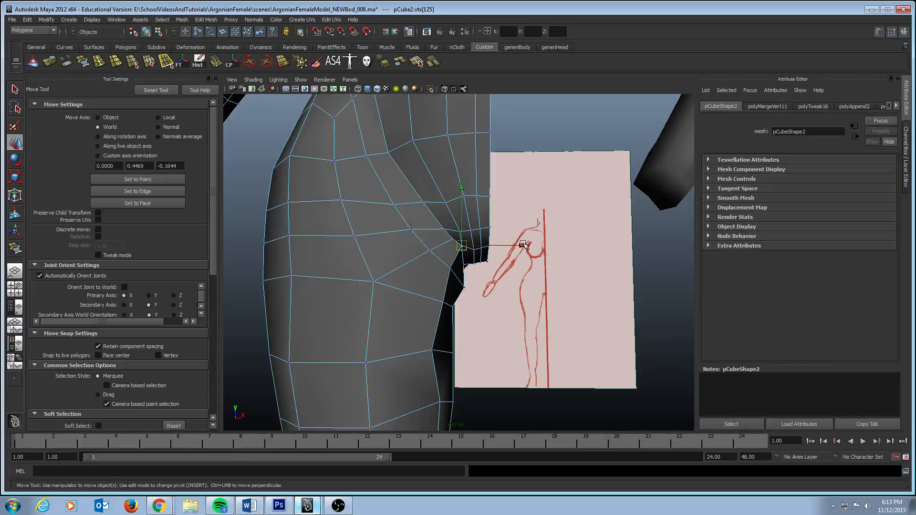
{"action": "left_click_drag", "start_coordinate": [522, 245], "coordinate": [522, 246]}
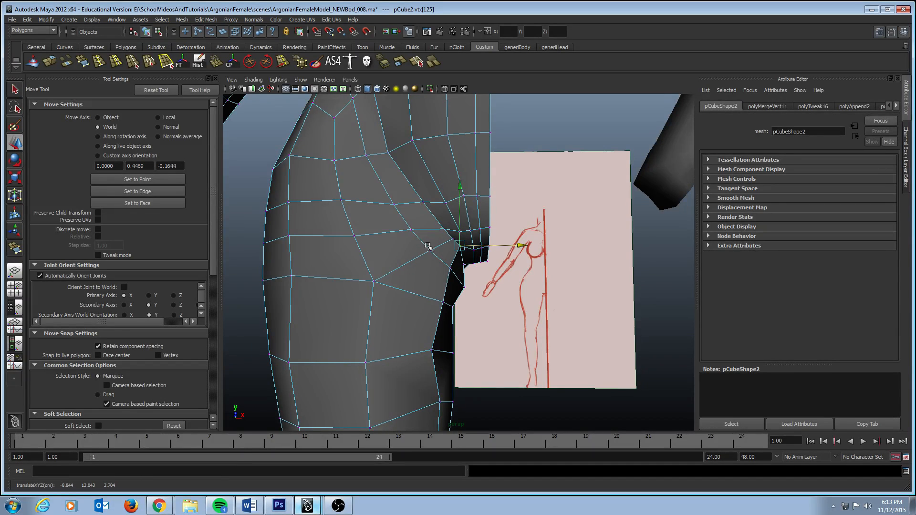
{"action": "key", "text": "q"}
{"action": "right_click_drag", "start_coordinate": [430, 246], "coordinate": [480, 250], "text": "alt"}
{"action": "left_click", "coordinate": [456, 224]}
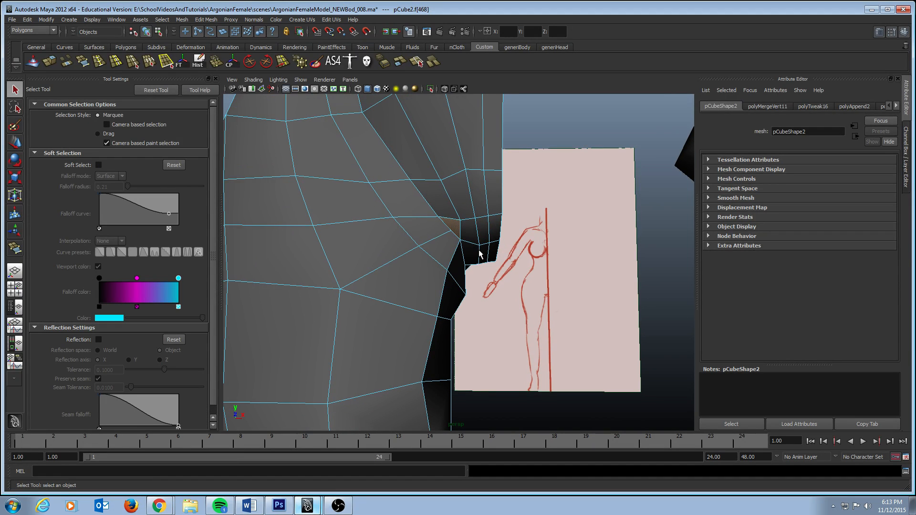
Step: Select the base body mesh and trace an edge loop running from its outer hip toward the crotch
{"action": "mouse_move", "coordinate": [456, 232]}
{"action": "left_mouse_down", "text": "alt"}
{"action": "mouse_move", "coordinate": [449, 240]}
{"action": "mouse_move", "coordinate": [445, 232]}
{"action": "mouse_move", "coordinate": [451, 243]}
{"action": "left_mouse_up", "text": "alt"}
{"action": "right_click_drag", "start_coordinate": [514, 254], "coordinate": [419, 264], "text": "alt"}
{"action": "middle_click_drag", "start_coordinate": [419, 264], "coordinate": [281, 285], "text": "alt"}
{"action": "middle_click_drag", "start_coordinate": [468, 257], "coordinate": [334, 271], "text": "alt"}
{"action": "left_click", "coordinate": [554, 264]}
{"action": "mouse_move", "coordinate": [556, 268]}
{"action": "left_mouse_down", "text": "alt"}
{"action": "mouse_move", "coordinate": [579, 291]}
{"action": "mouse_move", "coordinate": [559, 280]}
{"action": "left_mouse_up", "text": "alt"}
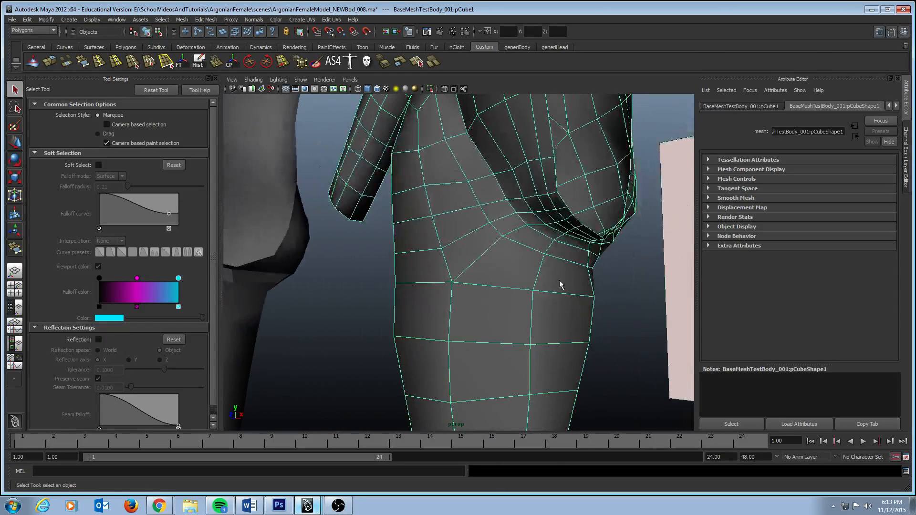
{"action": "left_click_drag", "start_coordinate": [537, 233], "coordinate": [493, 212], "text": "alt"}
{"action": "mouse_move", "coordinate": [556, 228]}
{"action": "left_mouse_down", "text": "alt"}
{"action": "mouse_move", "coordinate": [565, 211]}
{"action": "mouse_move", "coordinate": [575, 232]}
{"action": "left_mouse_up", "text": "alt"}
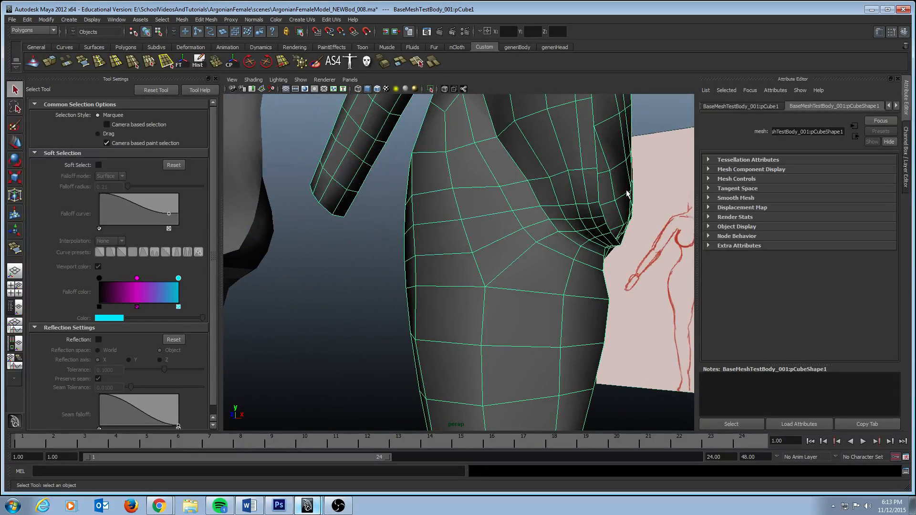
{"action": "left_click", "coordinate": [500, 237]}
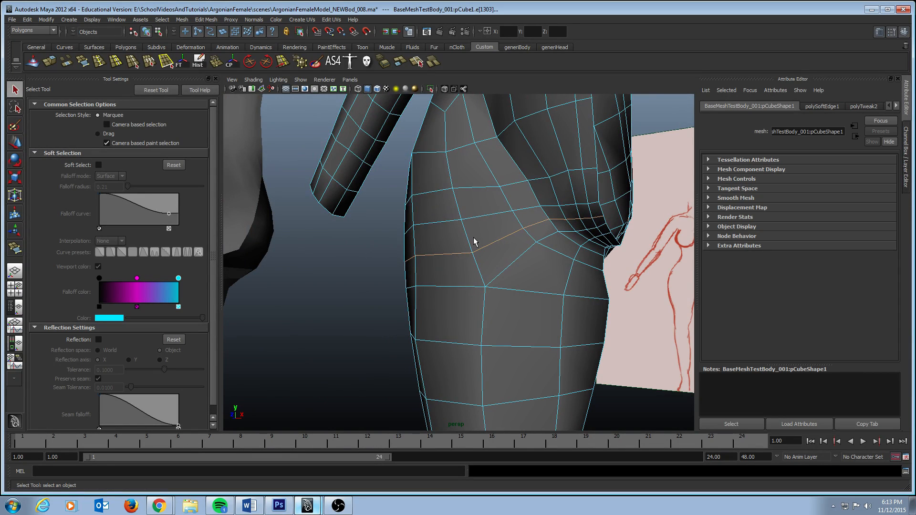
{"action": "left_click_drag", "start_coordinate": [474, 237], "coordinate": [533, 243], "text": "alt"}
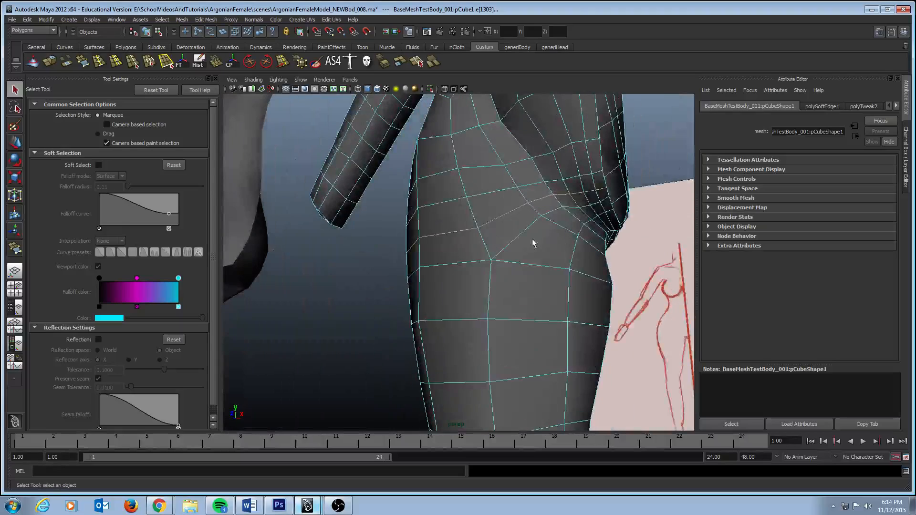
{"action": "left_click_drag", "start_coordinate": [419, 240], "coordinate": [441, 290], "text": "alt"}
Step: Select the reworked body mesh and examine the edge flow where the hip, crotch and inner thigh meet
{"action": "left_click", "coordinate": [305, 295]}
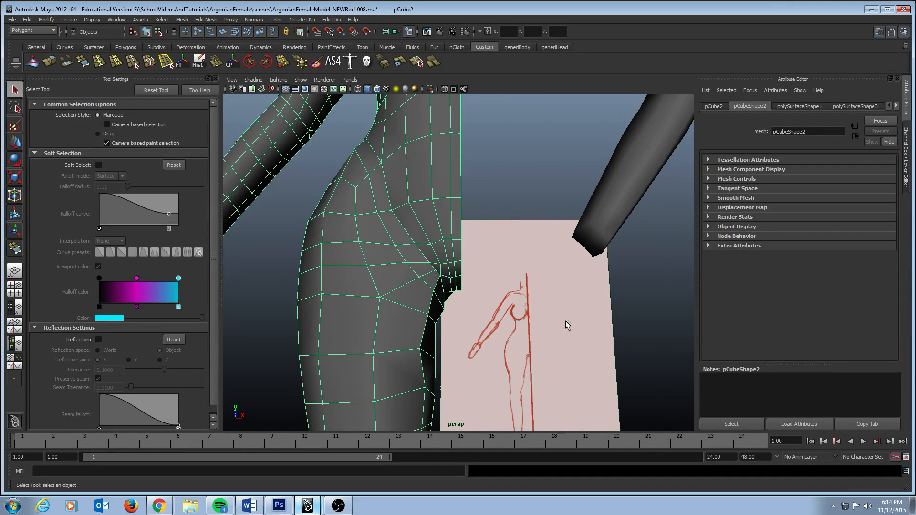
{"action": "left_click_drag", "start_coordinate": [566, 321], "coordinate": [481, 319], "text": "alt"}
{"action": "right_click_drag", "start_coordinate": [254, 251], "coordinate": [313, 275], "text": "alt"}
{"action": "middle_click_drag", "start_coordinate": [313, 275], "coordinate": [350, 282], "text": "alt"}
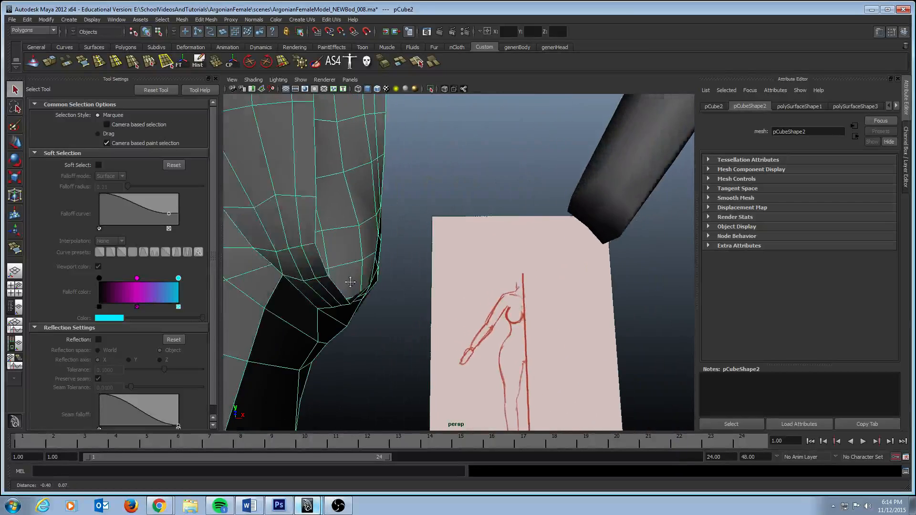
{"action": "right_click_drag", "start_coordinate": [350, 282], "coordinate": [371, 267], "text": "alt"}
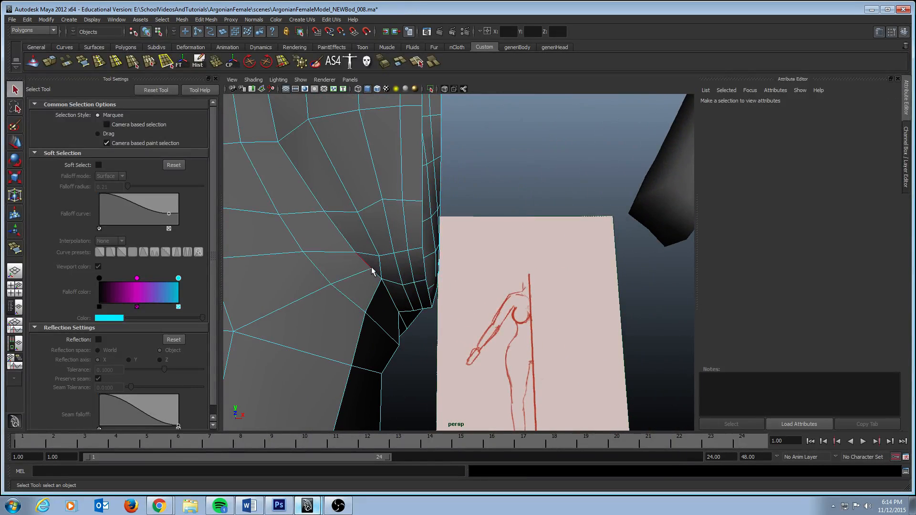
{"action": "middle_click_drag", "start_coordinate": [371, 299], "coordinate": [401, 291], "text": "alt"}
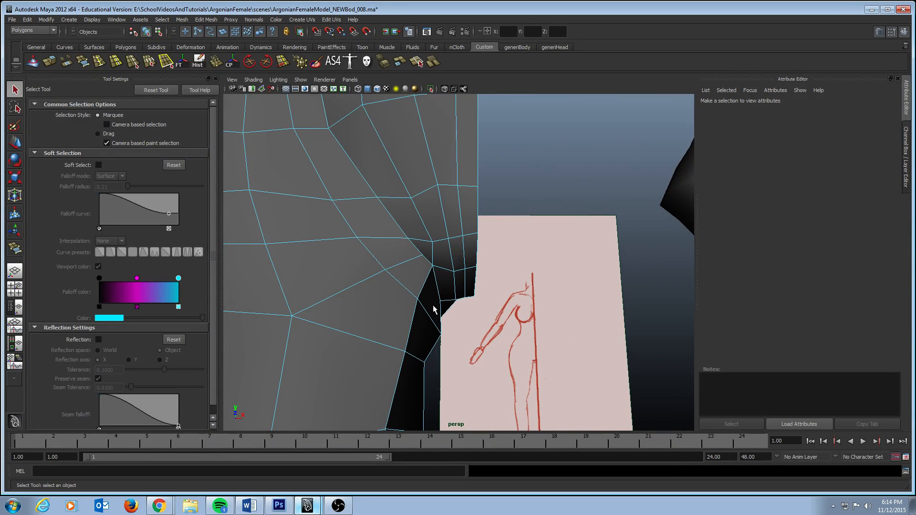
{"action": "right_click_drag", "start_coordinate": [563, 288], "coordinate": [391, 274], "text": "alt"}
{"action": "right_click_drag", "start_coordinate": [413, 219], "coordinate": [424, 217]}
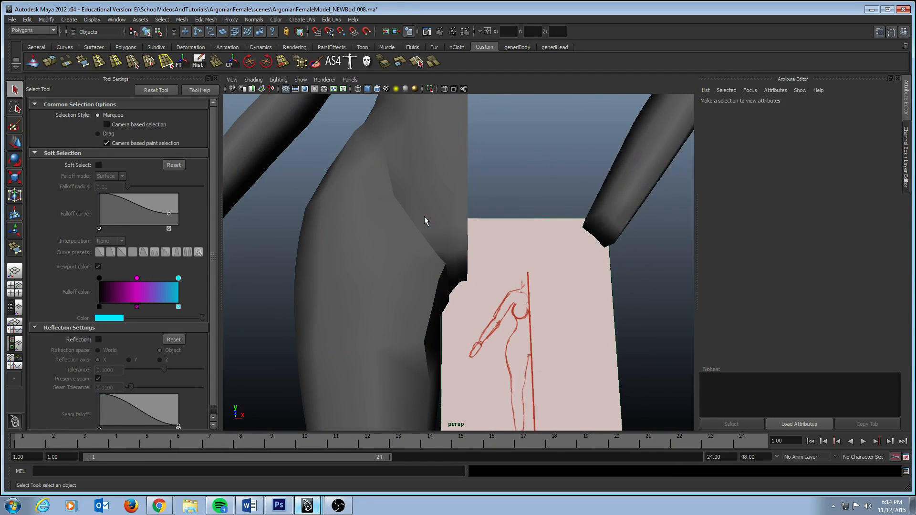
Step: Select both the reworked and base body meshes and compare their crotch and thigh wireframes side by side
{"action": "right_click_drag", "start_coordinate": [526, 254], "coordinate": [494, 260], "text": "alt"}
{"action": "middle_click_drag", "start_coordinate": [494, 260], "coordinate": [363, 256], "text": "alt"}
{"action": "left_click", "coordinate": [656, 273], "text": "shift"}
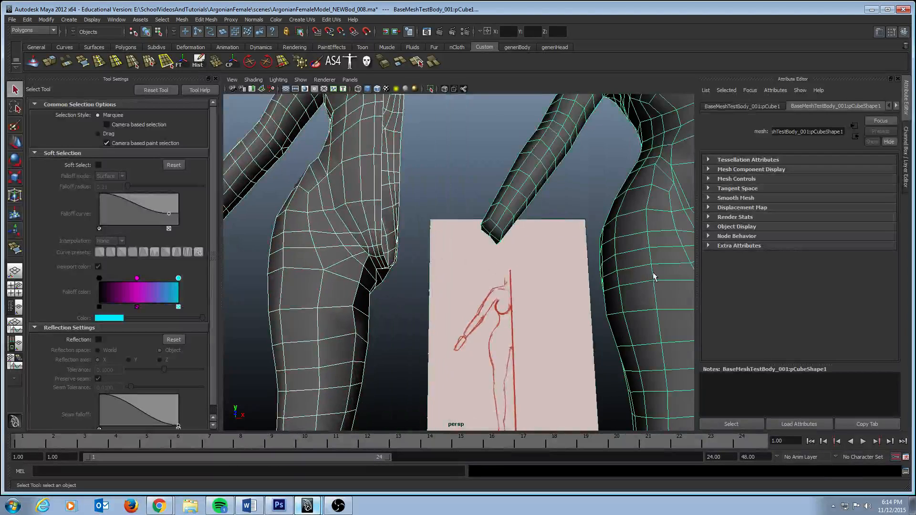
{"action": "middle_click_drag", "start_coordinate": [655, 277], "coordinate": [584, 287], "text": "alt"}
{"action": "scroll", "coordinate": [596, 278], "scroll_direction": "down", "scroll_amount": 2}
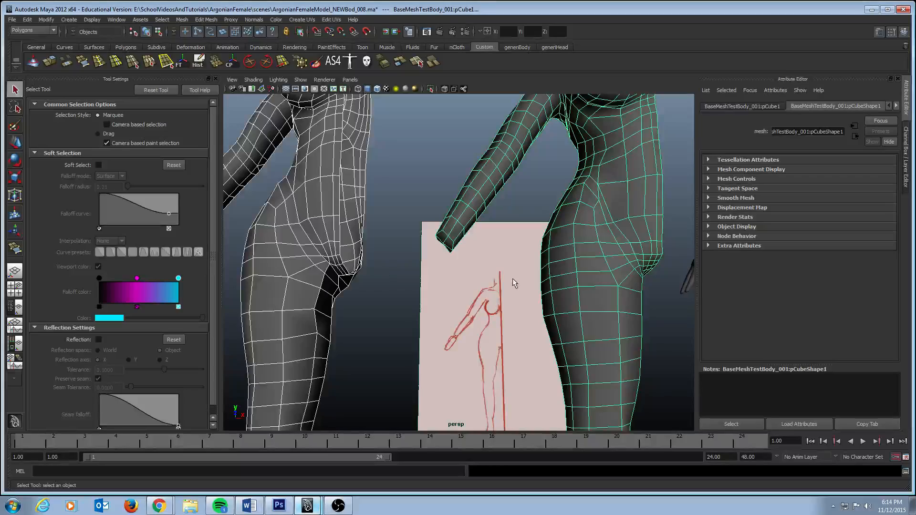
{"action": "left_click_drag", "start_coordinate": [587, 282], "coordinate": [450, 252], "text": "alt"}
{"action": "right_click_drag", "start_coordinate": [450, 252], "coordinate": [470, 248], "text": "alt"}
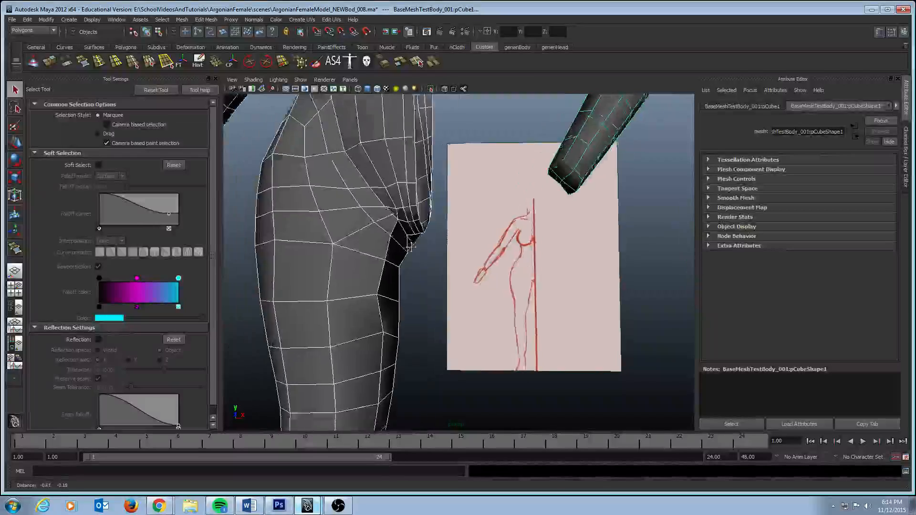
{"action": "left_click_drag", "start_coordinate": [471, 248], "coordinate": [442, 239], "text": "alt"}
{"action": "right_click_drag", "start_coordinate": [441, 238], "coordinate": [463, 239], "text": "alt"}
{"action": "left_click_drag", "start_coordinate": [460, 224], "coordinate": [480, 230], "text": "alt"}
{"action": "right_click_drag", "start_coordinate": [480, 229], "coordinate": [454, 235], "text": "alt"}
{"action": "middle_click_drag", "start_coordinate": [453, 232], "coordinate": [376, 230], "text": "alt"}
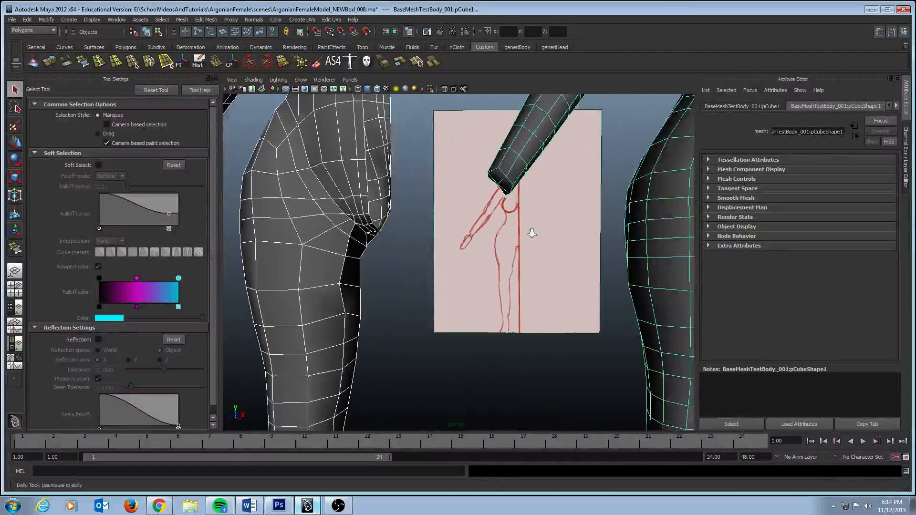
{"action": "right_click_drag", "start_coordinate": [532, 234], "coordinate": [425, 232], "text": "alt"}
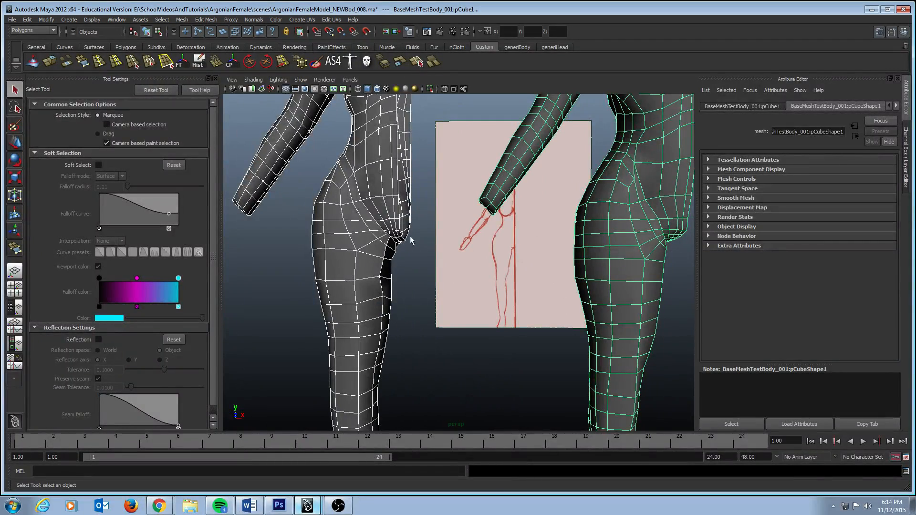
{"action": "left_click_drag", "start_coordinate": [451, 271], "coordinate": [431, 255], "text": "alt"}
{"action": "left_click_drag", "start_coordinate": [651, 273], "coordinate": [629, 238], "text": "alt"}
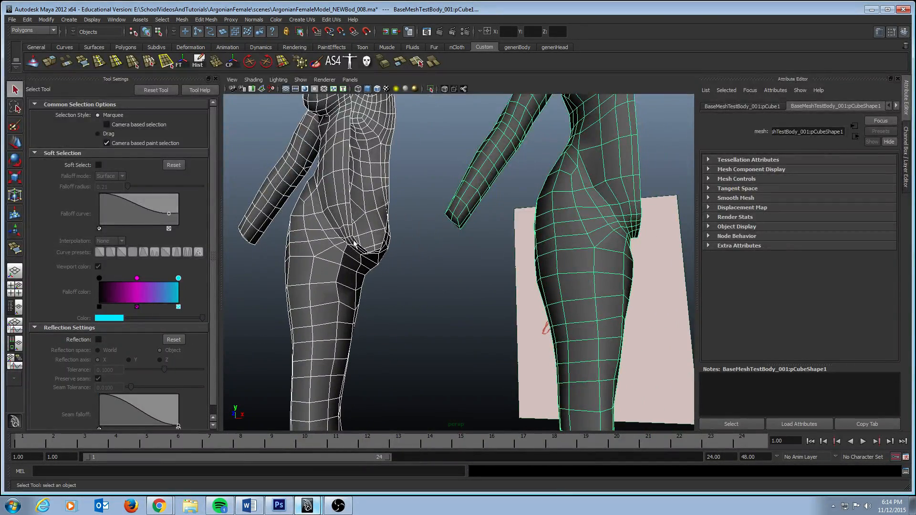
Step: Inspect the reworked mesh from beneath the crotch to the buttock, highlighting edges along the thigh crease
{"action": "right_click_drag", "start_coordinate": [310, 250], "coordinate": [384, 247], "text": "alt"}
{"action": "left_click_drag", "start_coordinate": [329, 253], "coordinate": [368, 254], "text": "alt"}
{"action": "middle_click_drag", "start_coordinate": [368, 254], "coordinate": [470, 292], "text": "alt"}
{"action": "right_click_drag", "start_coordinate": [435, 285], "coordinate": [485, 290], "text": "alt"}
{"action": "middle_click_drag", "start_coordinate": [420, 280], "coordinate": [464, 248], "text": "alt"}
{"action": "left_click_drag", "start_coordinate": [458, 250], "coordinate": [413, 298], "text": "alt"}
{"action": "left_click_drag", "start_coordinate": [529, 294], "coordinate": [507, 295], "text": "alt"}
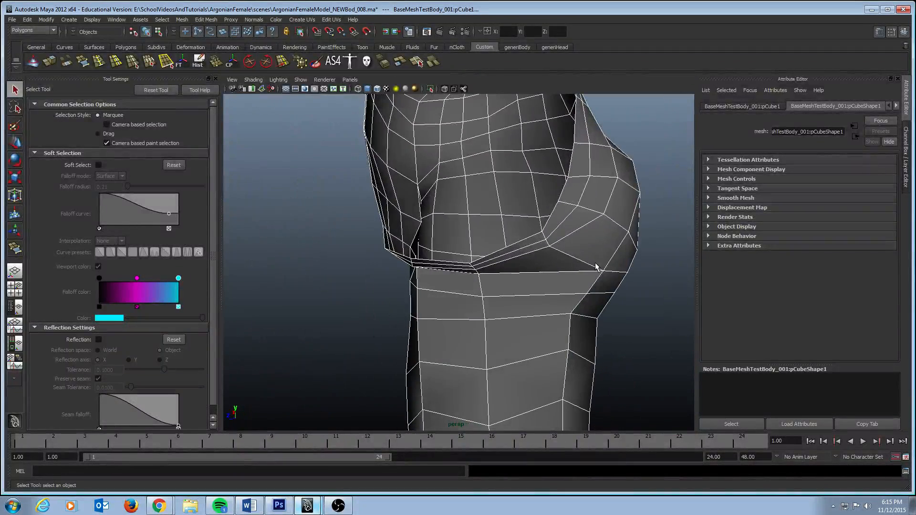
{"action": "right_click_drag", "start_coordinate": [588, 264], "coordinate": [588, 234]}
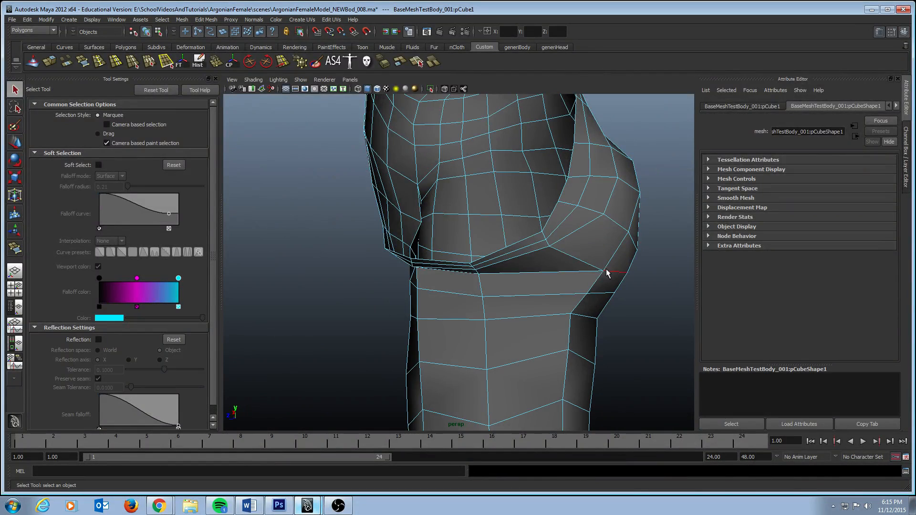
{"action": "left_click", "coordinate": [587, 271]}
{"action": "left_click_drag", "start_coordinate": [553, 279], "coordinate": [574, 313], "text": "alt"}
{"action": "left_click", "coordinate": [461, 276]}
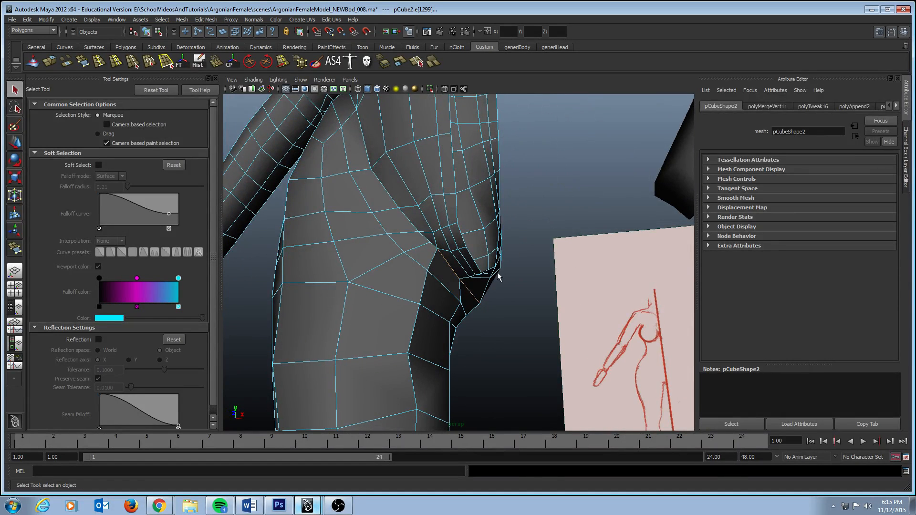
Step: Select the base body mesh and study how its edges wrap from the front crease under the crotch to the buttock
{"action": "left_click_drag", "start_coordinate": [442, 270], "coordinate": [524, 262], "text": "alt"}
{"action": "middle_click_drag", "start_coordinate": [524, 262], "coordinate": [400, 305], "text": "alt"}
{"action": "left_click", "coordinate": [496, 285]}
{"action": "left_click_drag", "start_coordinate": [496, 285], "coordinate": [508, 303], "text": "alt"}
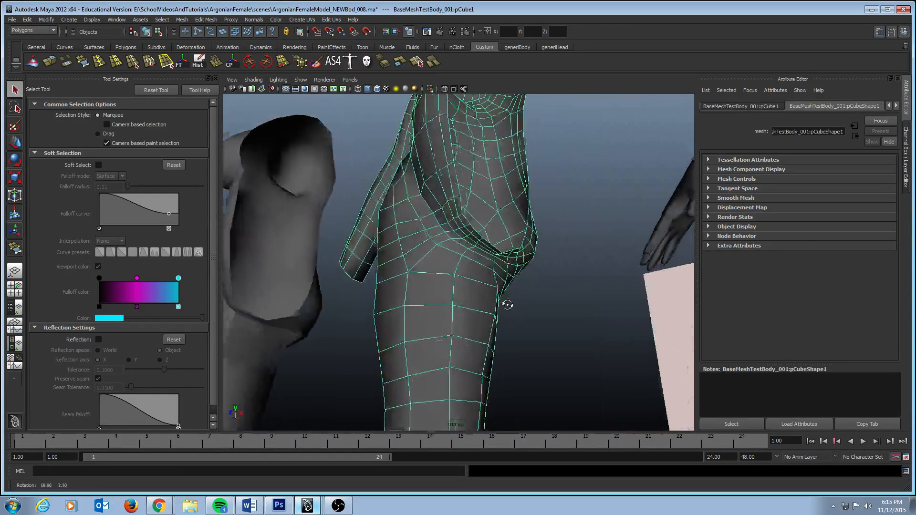
{"action": "right_click_drag", "start_coordinate": [420, 264], "coordinate": [542, 265], "text": "alt"}
{"action": "left_click_drag", "start_coordinate": [543, 266], "coordinate": [480, 273], "text": "alt"}
{"action": "left_click_drag", "start_coordinate": [400, 275], "coordinate": [541, 244], "text": "alt"}
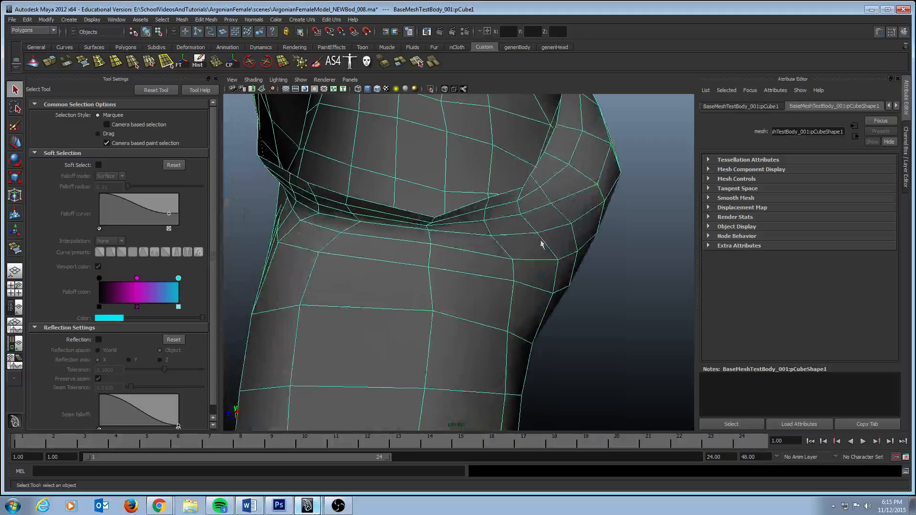
{"action": "left_click_drag", "start_coordinate": [293, 225], "coordinate": [525, 228], "text": "alt"}
{"action": "right_click_drag", "start_coordinate": [534, 226], "coordinate": [483, 231], "text": "alt"}
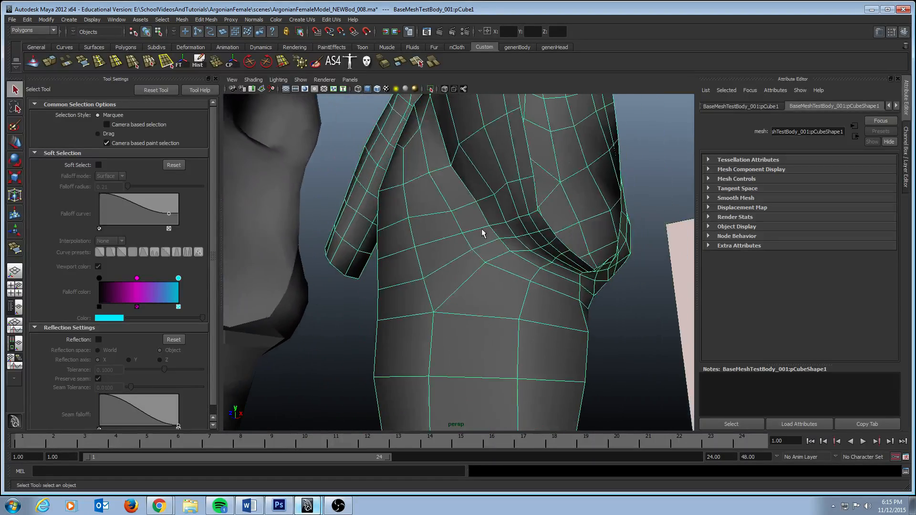
{"action": "left_click_drag", "start_coordinate": [483, 231], "coordinate": [496, 239], "text": "alt"}
{"action": "middle_click_drag", "start_coordinate": [418, 241], "coordinate": [646, 241], "text": "alt"}
{"action": "middle_click_drag", "start_coordinate": [449, 270], "coordinate": [575, 274], "text": "alt"}
{"action": "left_click_drag", "start_coordinate": [482, 272], "coordinate": [530, 267], "text": "alt"}
{"action": "middle_click_drag", "start_coordinate": [531, 267], "coordinate": [485, 248], "text": "alt"}
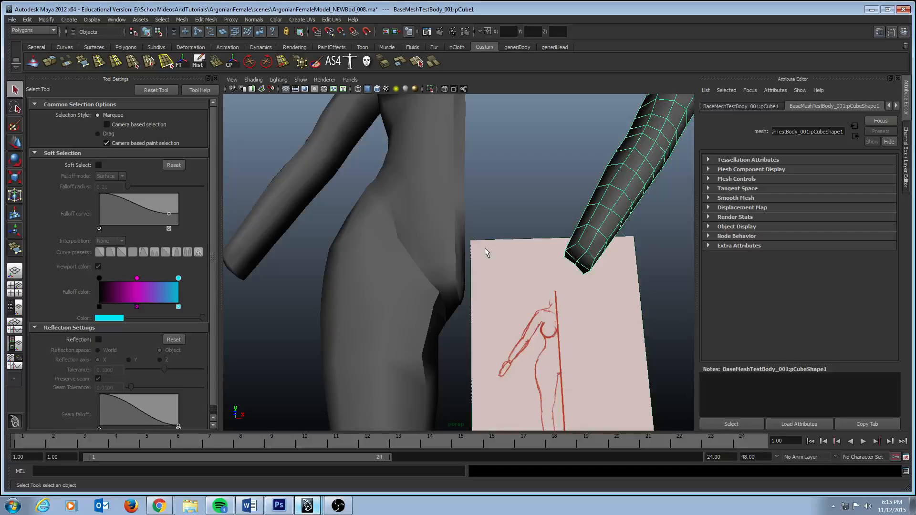
Step: Reposition the loose vertex beside the front crotch-to-thigh corner on the reworked body mesh
{"action": "left_click", "coordinate": [391, 280]}
{"action": "right_click_drag", "start_coordinate": [391, 281], "coordinate": [502, 300], "text": "alt"}
{"action": "left_click_drag", "start_coordinate": [502, 301], "coordinate": [474, 322], "text": "alt"}
{"action": "middle_click_drag", "start_coordinate": [474, 322], "coordinate": [498, 242], "text": "alt"}
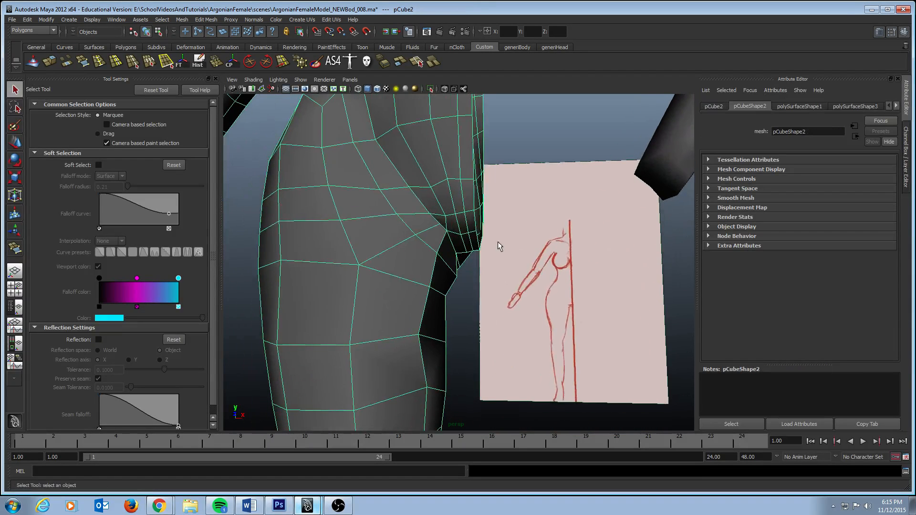
{"action": "left_click_drag", "start_coordinate": [497, 242], "coordinate": [421, 247], "text": "alt"}
{"action": "right_click_drag", "start_coordinate": [381, 246], "coordinate": [354, 246]}
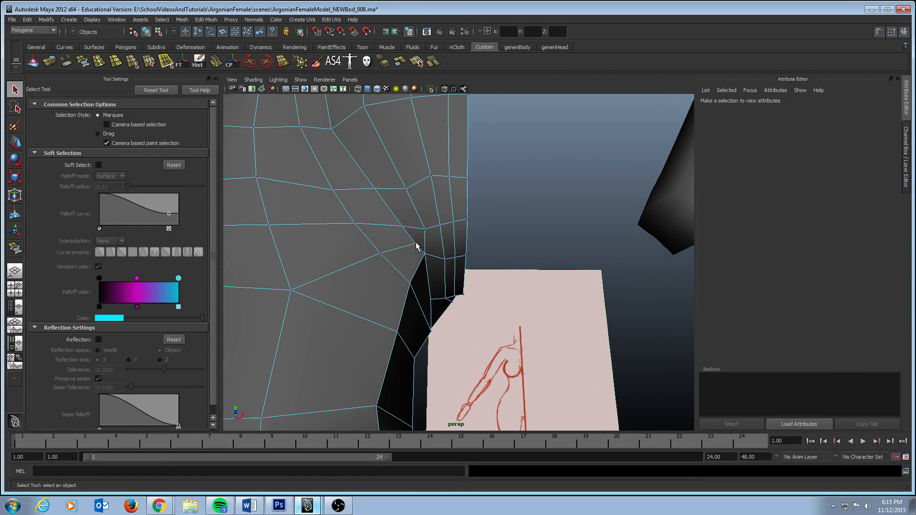
{"action": "left_click", "coordinate": [416, 244]}
{"action": "left_click_drag", "start_coordinate": [417, 247], "coordinate": [406, 270], "text": "alt"}
{"action": "key", "text": "w"}
{"action": "left_click_drag", "start_coordinate": [433, 196], "coordinate": [474, 248]}
{"action": "key", "text": "q"}
{"action": "right_click_drag", "start_coordinate": [472, 244], "coordinate": [474, 260]}
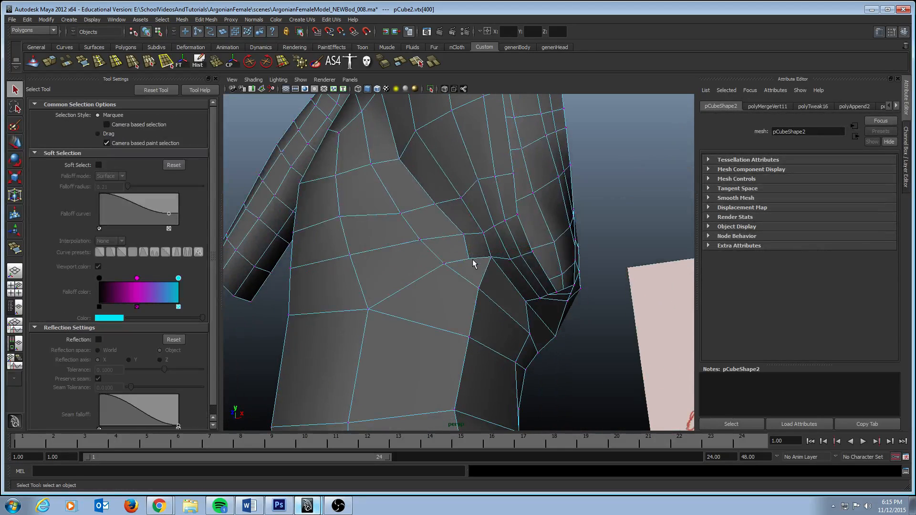
{"action": "mouse_move", "coordinate": [492, 258]}
{"action": "left_mouse_down", "text": "alt"}
{"action": "mouse_move", "coordinate": [485, 272]}
{"action": "mouse_move", "coordinate": [505, 256]}
{"action": "left_mouse_up", "text": "alt"}
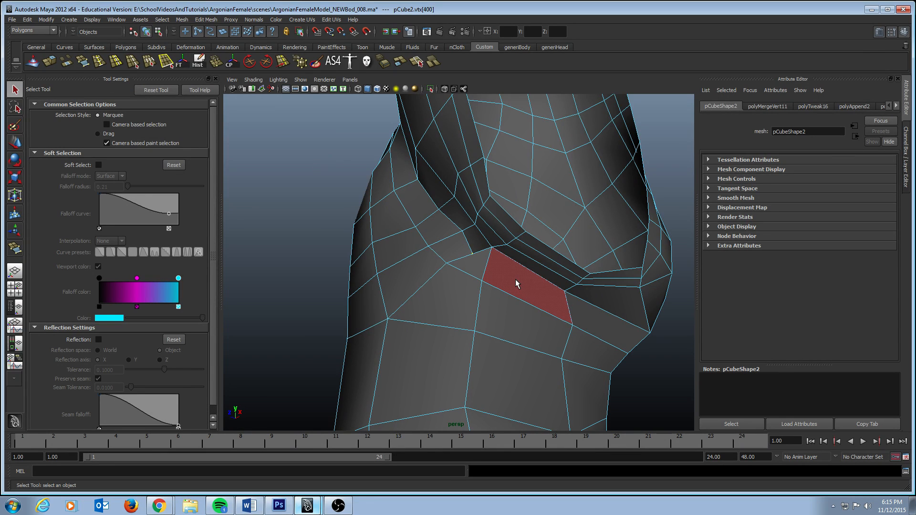
Step: Split the reworked mesh's upper inner-thigh faces from the front crotch corner toward the back, crossing the edges at their midpoints, and frame the mesh
{"action": "key", "text": "F8"}
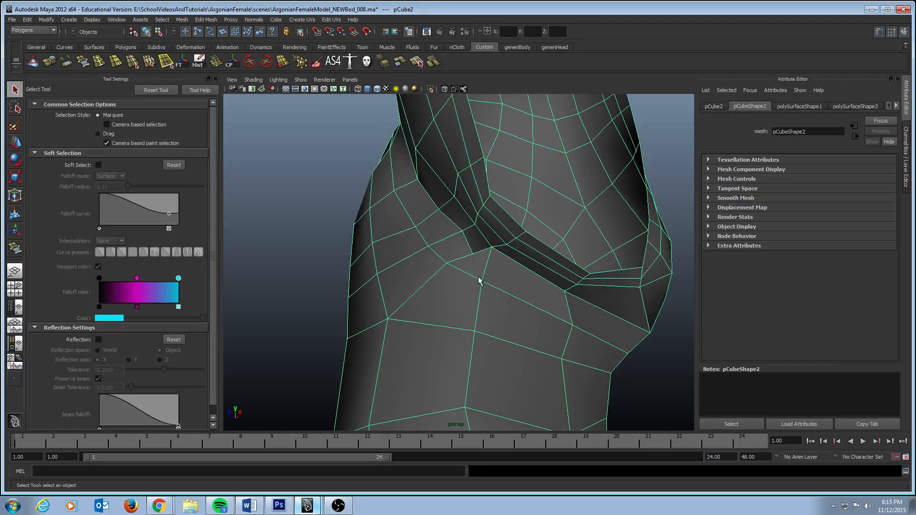
{"action": "key", "text": "y"}
{"action": "left_click", "coordinate": [482, 260]}
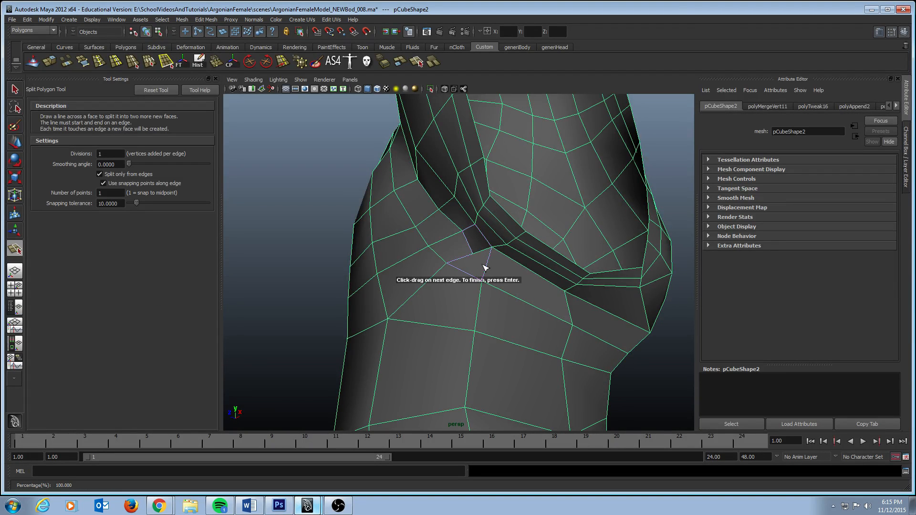
{"action": "left_click_drag", "start_coordinate": [486, 267], "coordinate": [379, 294], "text": "alt"}
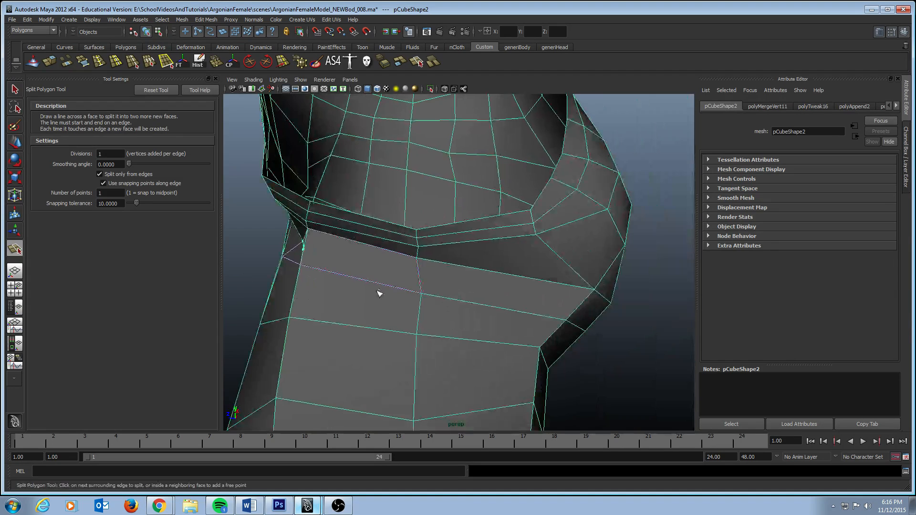
{"action": "left_click", "coordinate": [419, 277]}
{"action": "left_click_drag", "start_coordinate": [516, 305], "coordinate": [443, 292], "text": "alt"}
{"action": "left_click_drag", "start_coordinate": [538, 283], "coordinate": [614, 232], "text": "alt"}
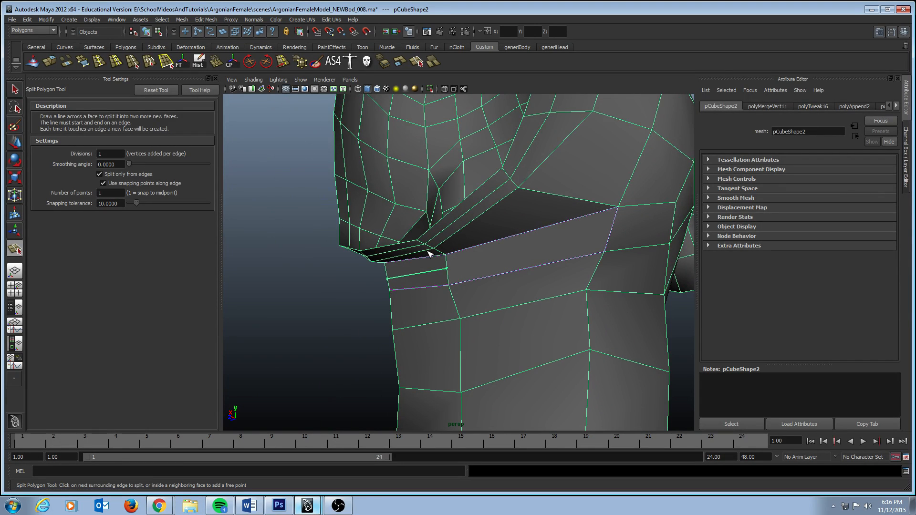
{"action": "left_click_drag", "start_coordinate": [605, 237], "coordinate": [552, 235], "text": "alt"}
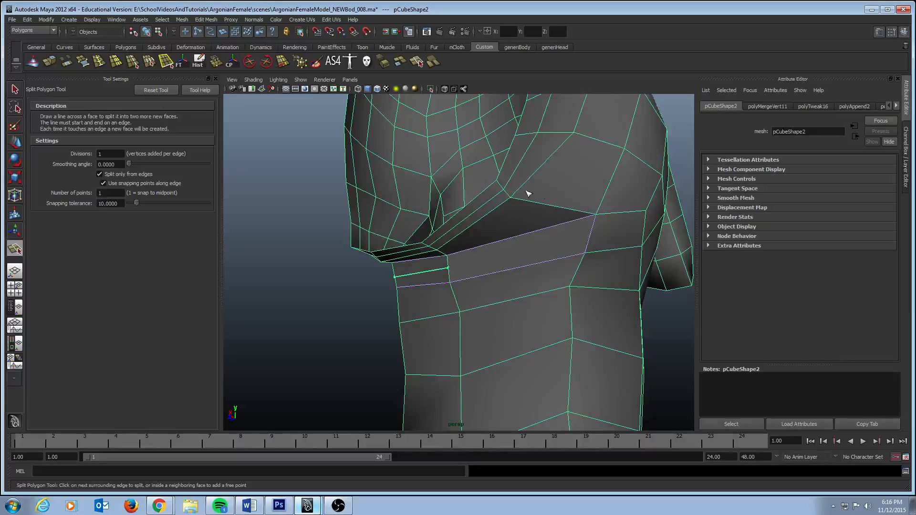
{"action": "key", "text": "q"}
{"action": "key", "text": "f"}
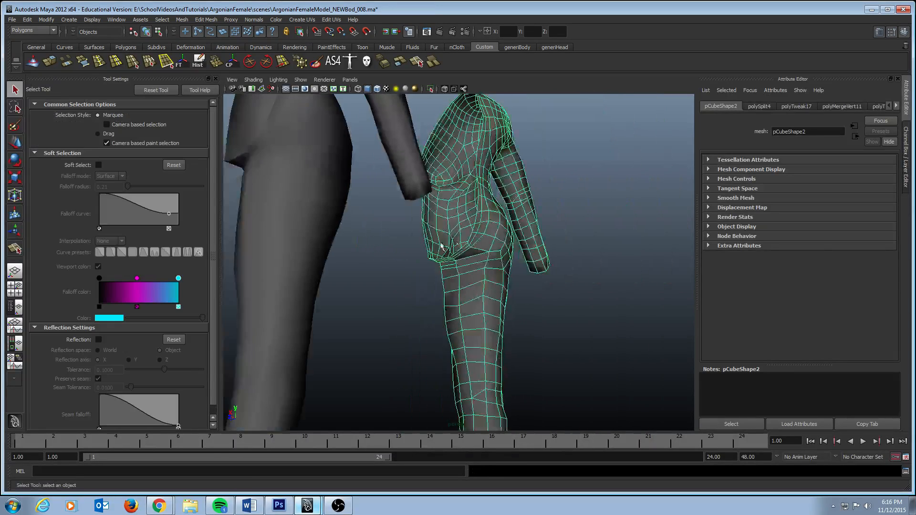
Step: Compare the base mesh's edge flow over the thigh crease and buttock with that of the reworked body mesh
{"action": "left_click", "coordinate": [328, 219]}
{"action": "left_click_drag", "start_coordinate": [328, 219], "coordinate": [403, 267], "text": "alt"}
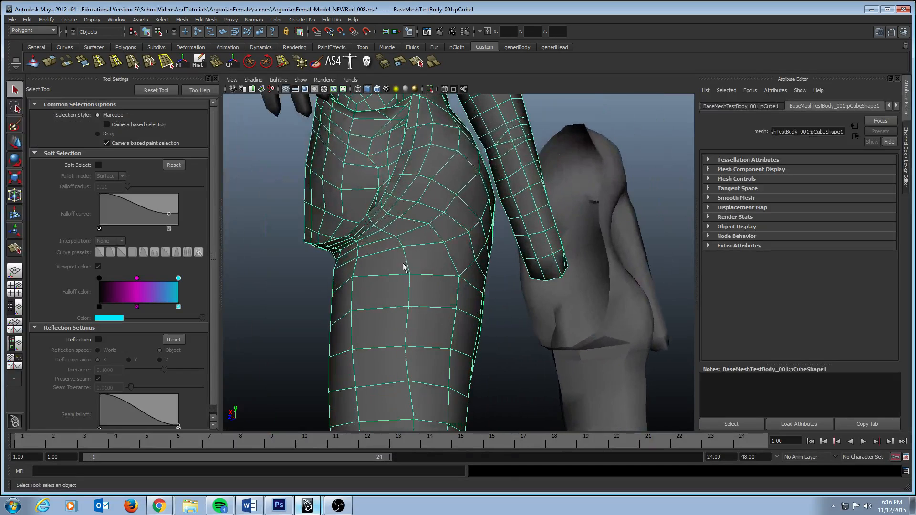
{"action": "left_click", "coordinate": [622, 353]}
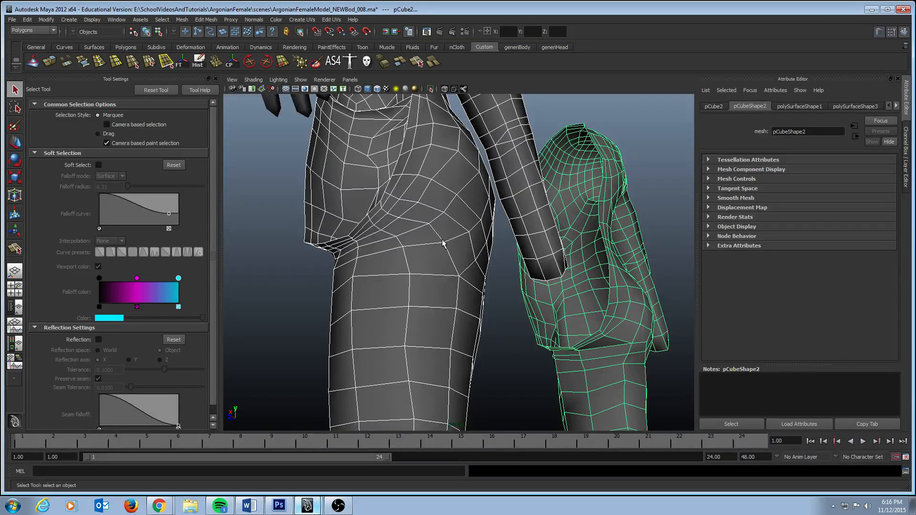
{"action": "left_click_drag", "start_coordinate": [443, 243], "coordinate": [420, 240], "text": "alt"}
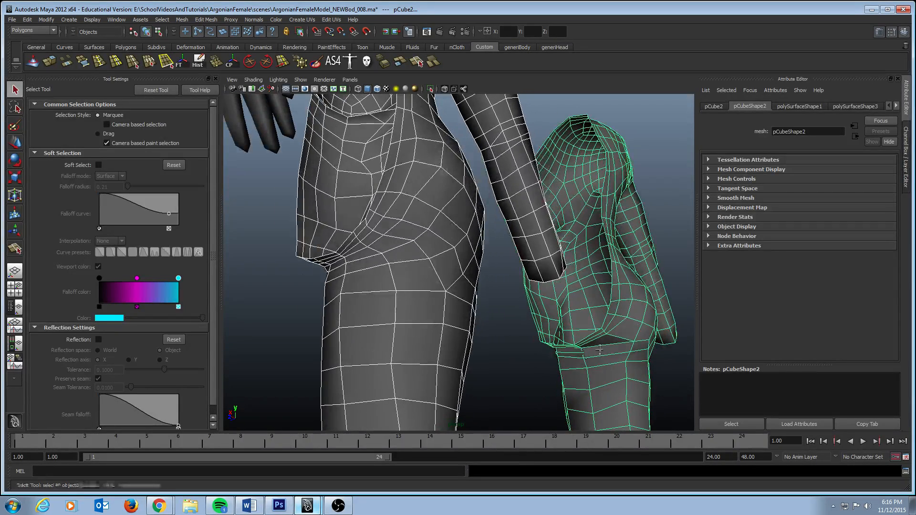
{"action": "scroll", "coordinate": [599, 350], "scroll_direction": "up", "scroll_amount": 6}
{"action": "left_click_drag", "start_coordinate": [520, 266], "coordinate": [638, 263], "text": "alt"}
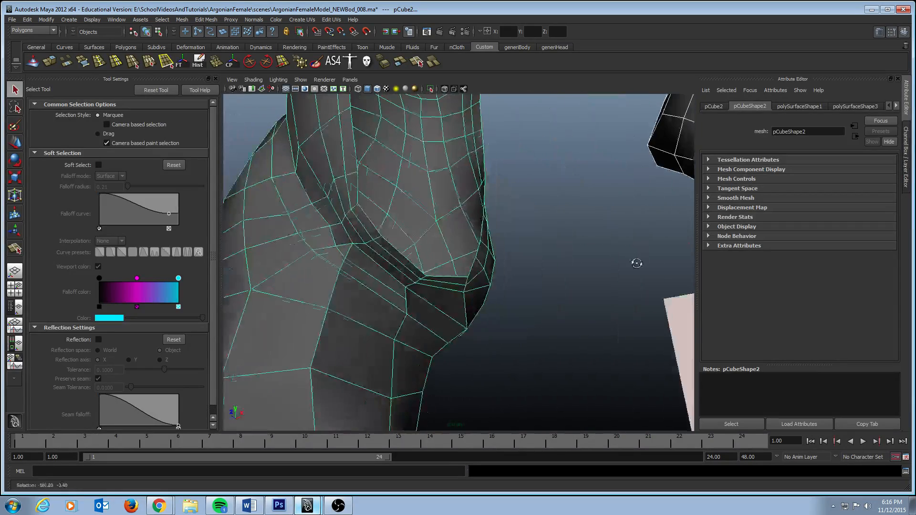
Step: Undo the last face split across the reworked mesh's upper inner thigh
{"action": "key", "text": "ctrl+z"}
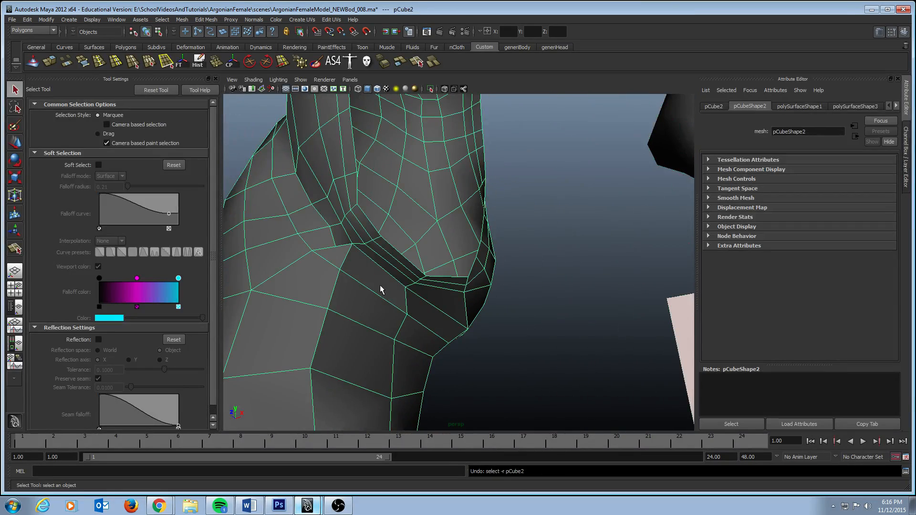
{"action": "key", "text": "ctrl+z"}
{"action": "key", "text": "ctrl+z"}
{"action": "key", "text": "ctrl+z"}
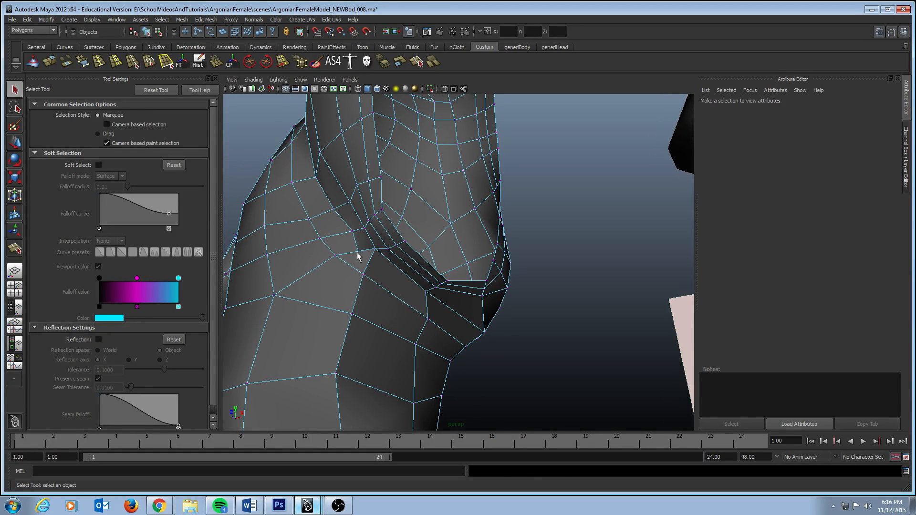
Step: Delete the short edges around the extra vertex beside the front crotch-to-thigh corner of the reworked mesh
{"action": "left_click_drag", "start_coordinate": [358, 257], "coordinate": [403, 259], "text": "alt"}
{"action": "left_click", "coordinate": [363, 259]}
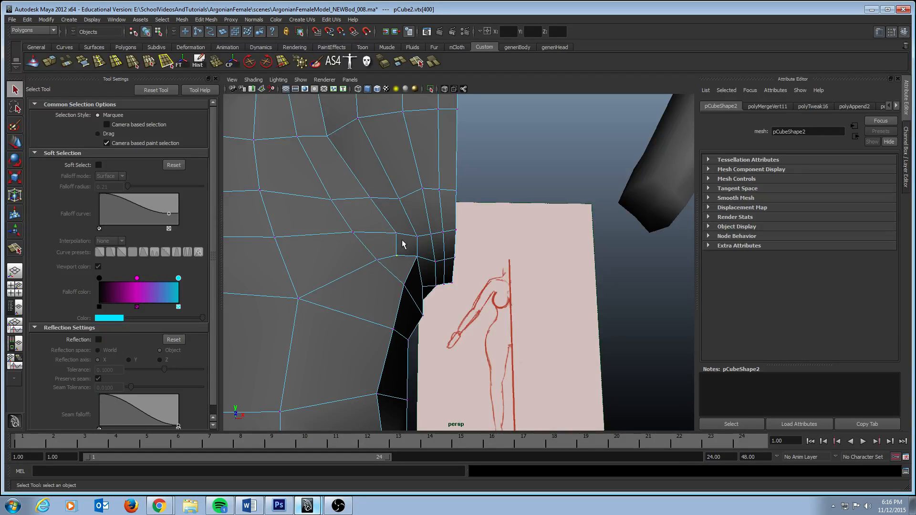
{"action": "mouse_move", "coordinate": [402, 244]}
{"action": "left_mouse_down", "text": "alt"}
{"action": "mouse_move", "coordinate": [420, 248]}
{"action": "mouse_move", "coordinate": [409, 247]}
{"action": "mouse_move", "coordinate": [409, 268]}
{"action": "mouse_move", "coordinate": [401, 257]}
{"action": "left_mouse_up", "text": "alt"}
{"action": "mouse_move", "coordinate": [396, 253]}
{"action": "left_mouse_down", "text": "alt"}
{"action": "mouse_move", "coordinate": [429, 286]}
{"action": "mouse_move", "coordinate": [388, 264]}
{"action": "left_mouse_up", "text": "alt"}
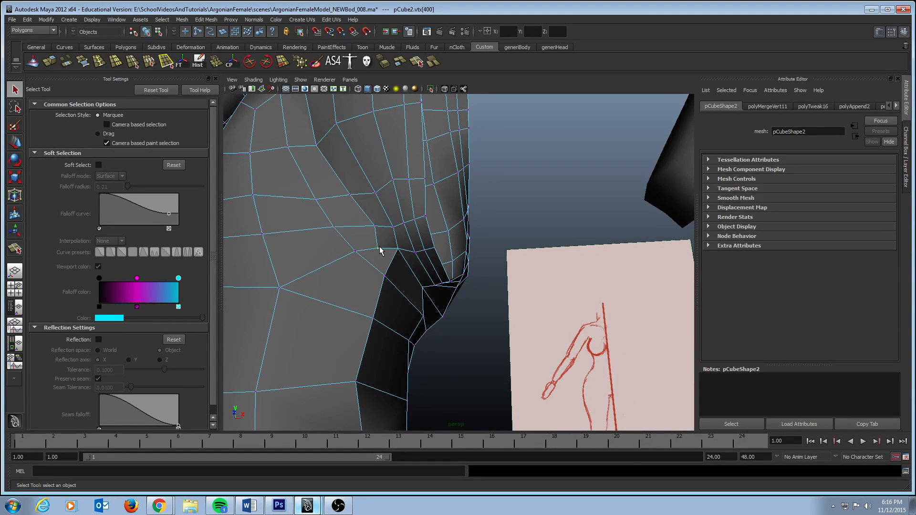
{"action": "right_click_drag", "start_coordinate": [387, 250], "coordinate": [386, 242]}
{"action": "left_click", "coordinate": [390, 250]}
{"action": "left_click", "coordinate": [368, 249], "text": "shift"}
{"action": "left_click", "coordinate": [457, 271]}
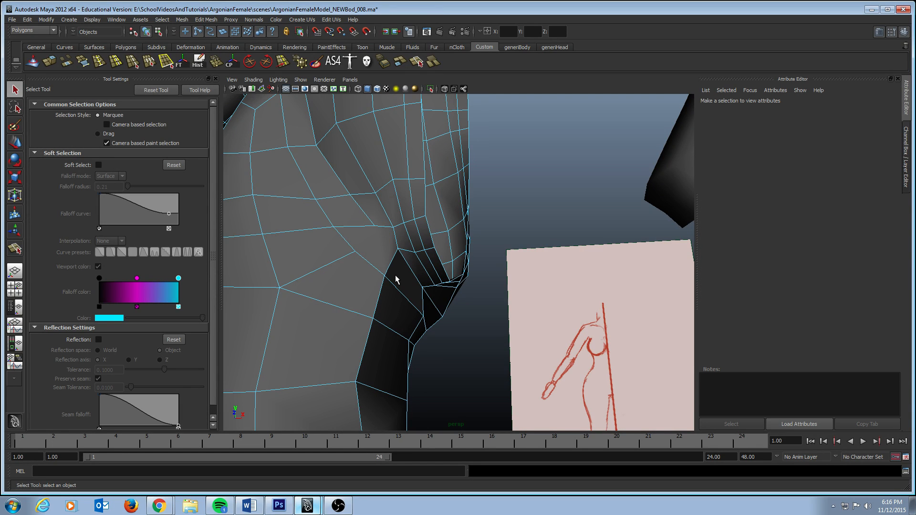
Step: Inspect the reworked mesh's crease from beneath the crotch and from the front, highlighting an edge at the crotch-to-thigh corner
{"action": "left_click_drag", "start_coordinate": [404, 264], "coordinate": [516, 297], "text": "alt"}
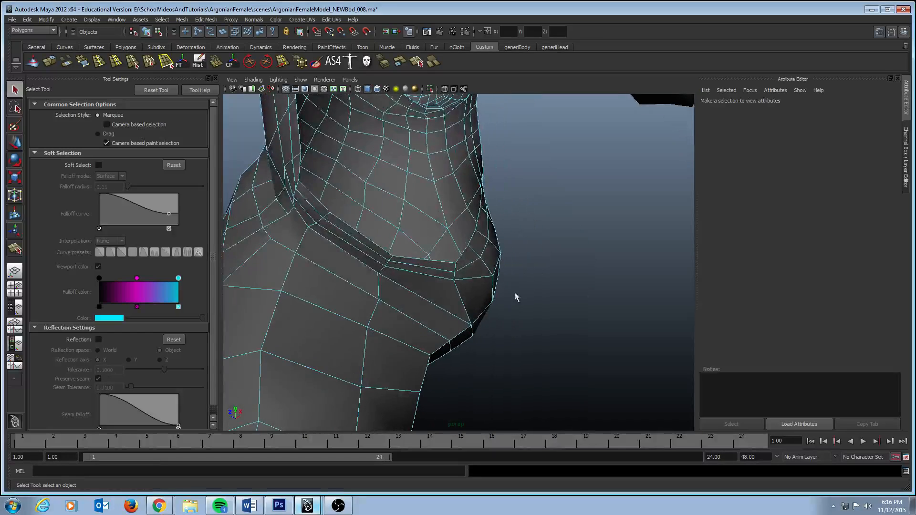
{"action": "left_click", "coordinate": [302, 221]}
{"action": "left_click_drag", "start_coordinate": [321, 247], "coordinate": [341, 250], "text": "alt"}
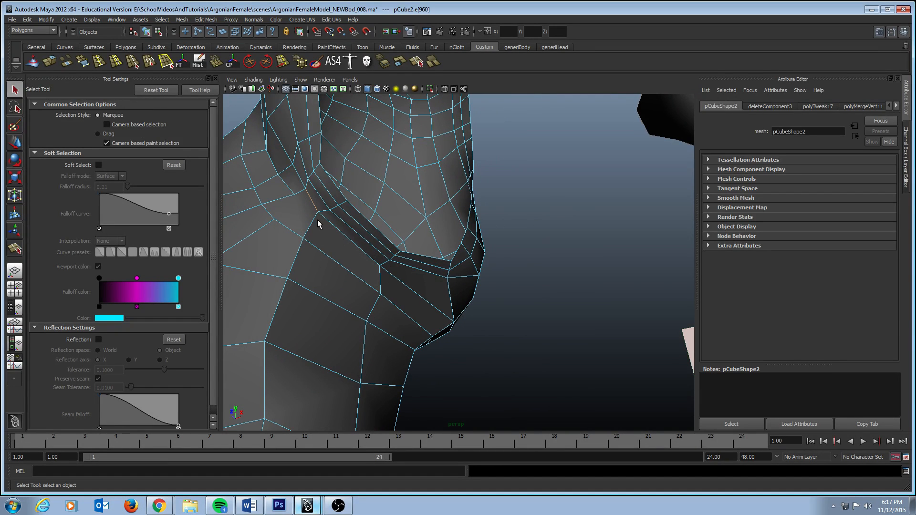
{"action": "left_click_drag", "start_coordinate": [406, 288], "coordinate": [505, 307], "text": "alt"}
{"action": "right_click_drag", "start_coordinate": [505, 307], "coordinate": [323, 278], "text": "alt"}
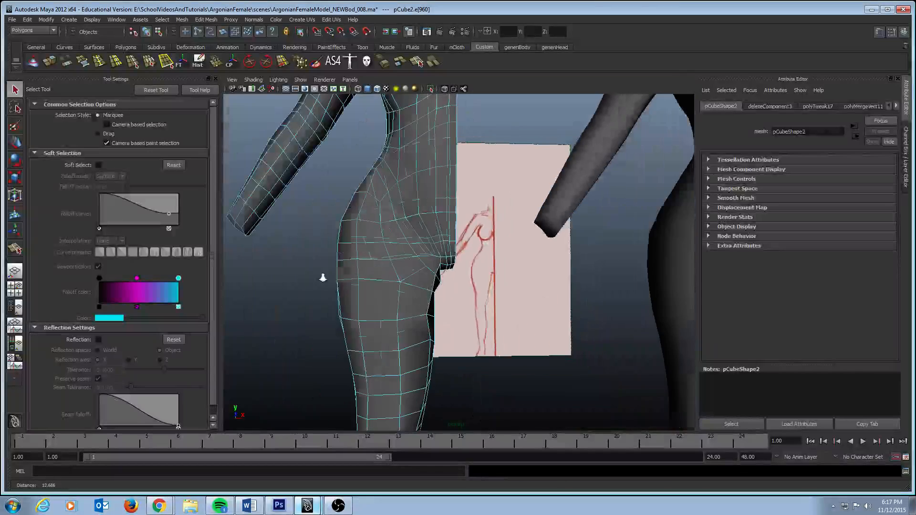
{"action": "left_click_drag", "start_coordinate": [655, 287], "coordinate": [358, 262], "text": "alt"}
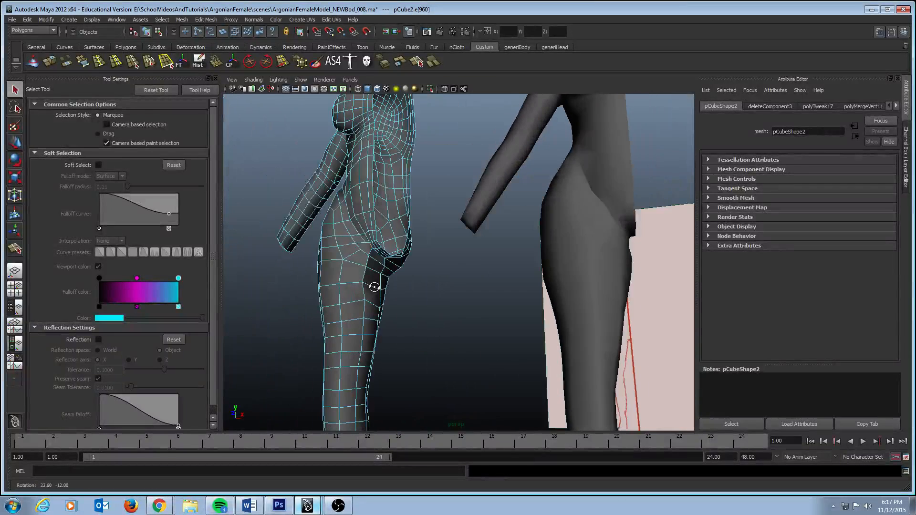
{"action": "right_click_drag", "start_coordinate": [368, 261], "coordinate": [360, 286], "text": "alt"}
Step: Select the base body mesh and examine its edges from the front thigh crease to the outer thigh, highlighting an edge below the buttock
{"action": "left_click", "coordinate": [537, 260]}
{"action": "middle_click_drag", "start_coordinate": [536, 259], "coordinate": [498, 263], "text": "alt"}
{"action": "right_click_drag", "start_coordinate": [499, 263], "coordinate": [650, 350], "text": "alt"}
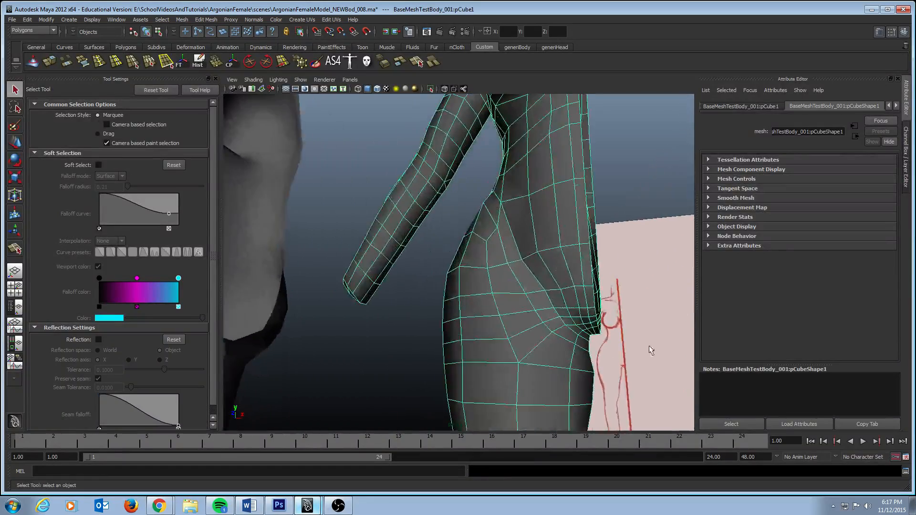
{"action": "middle_click_drag", "start_coordinate": [590, 351], "coordinate": [523, 303], "text": "alt"}
{"action": "right_click_drag", "start_coordinate": [471, 294], "coordinate": [552, 297], "text": "alt"}
{"action": "left_click_drag", "start_coordinate": [552, 297], "coordinate": [524, 233], "text": "alt"}
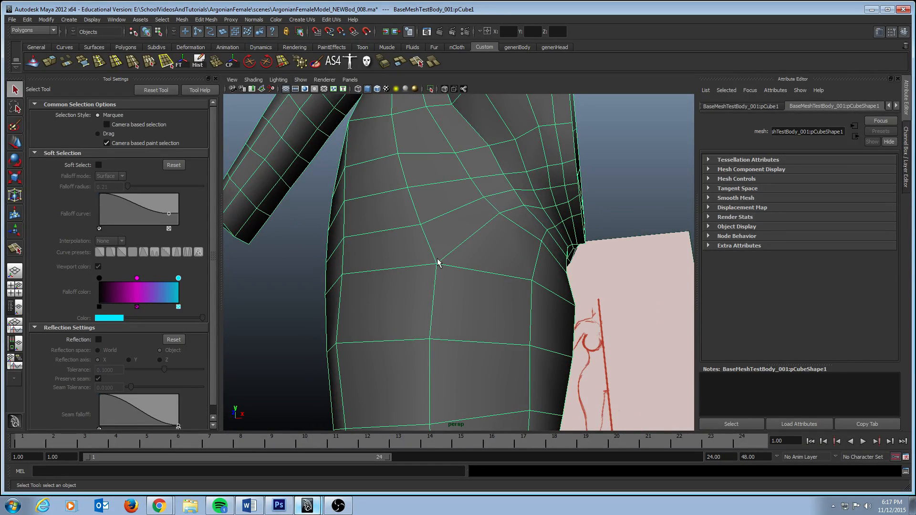
{"action": "left_click_drag", "start_coordinate": [437, 264], "coordinate": [348, 272], "text": "alt"}
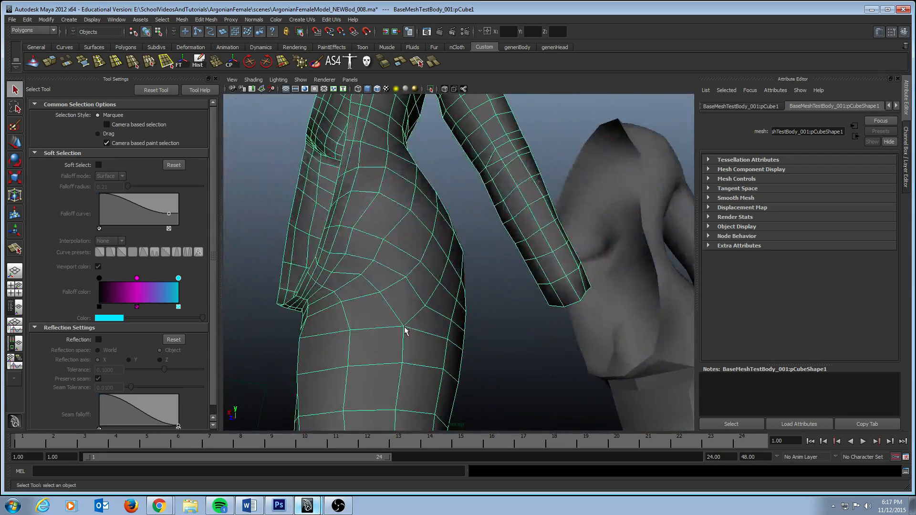
{"action": "right_click_drag", "start_coordinate": [405, 327], "coordinate": [405, 302]}
{"action": "left_click", "coordinate": [403, 328]}
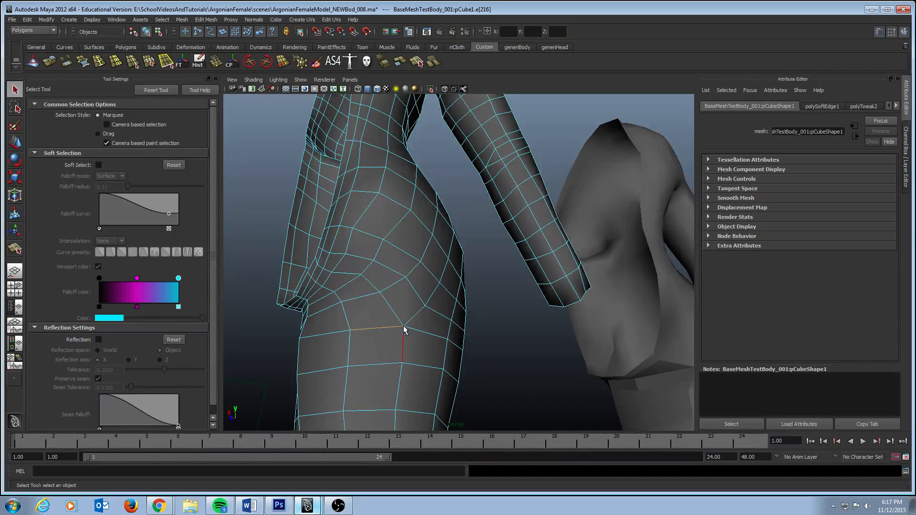
Step: Study how the base mesh's edge loops run across the front hip, into the crotch and down the inner thigh
{"action": "left_click_drag", "start_coordinate": [324, 329], "coordinate": [539, 250], "text": "alt"}
{"action": "right_click_drag", "start_coordinate": [539, 250], "coordinate": [400, 247], "text": "alt"}
{"action": "middle_click_drag", "start_coordinate": [400, 248], "coordinate": [537, 271], "text": "alt"}
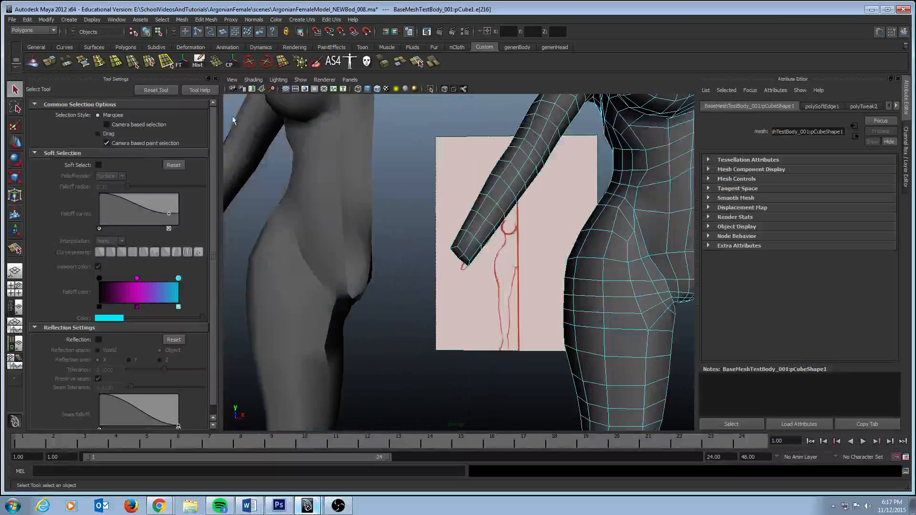
{"action": "left_click_drag", "start_coordinate": [336, 248], "coordinate": [314, 253], "text": "alt"}
{"action": "middle_click_drag", "start_coordinate": [496, 309], "coordinate": [427, 296], "text": "alt"}
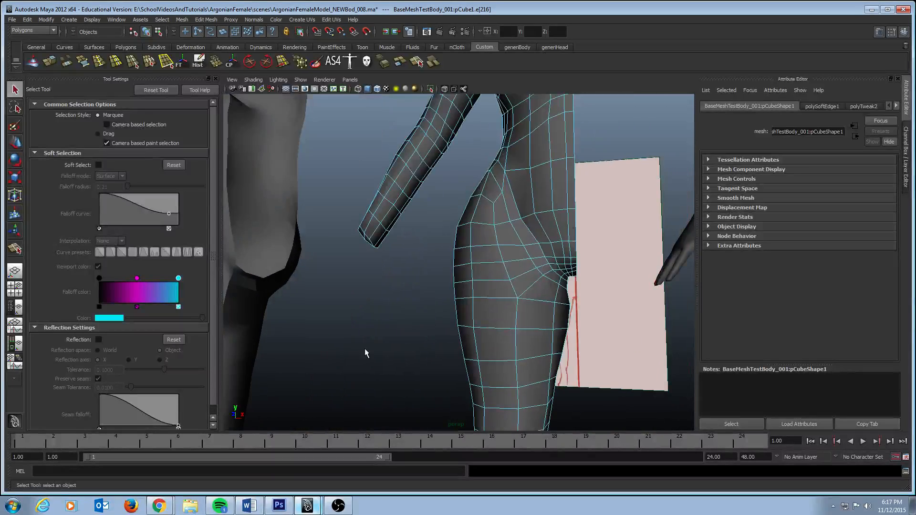
{"action": "left_click_drag", "start_coordinate": [520, 326], "coordinate": [499, 311], "text": "alt"}
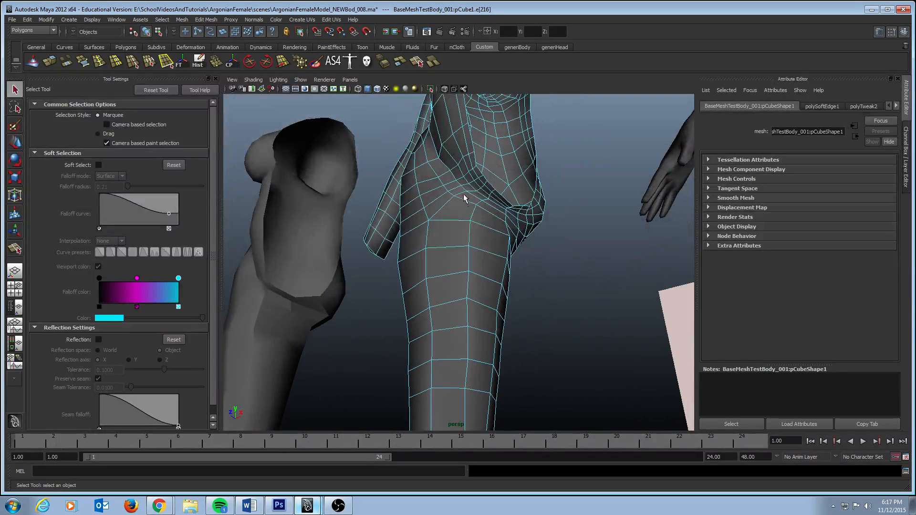
{"action": "mouse_move", "coordinate": [515, 218]}
{"action": "left_mouse_down", "text": "alt"}
{"action": "mouse_move", "coordinate": [530, 222]}
{"action": "mouse_move", "coordinate": [508, 224]}
{"action": "left_mouse_up", "text": "alt"}
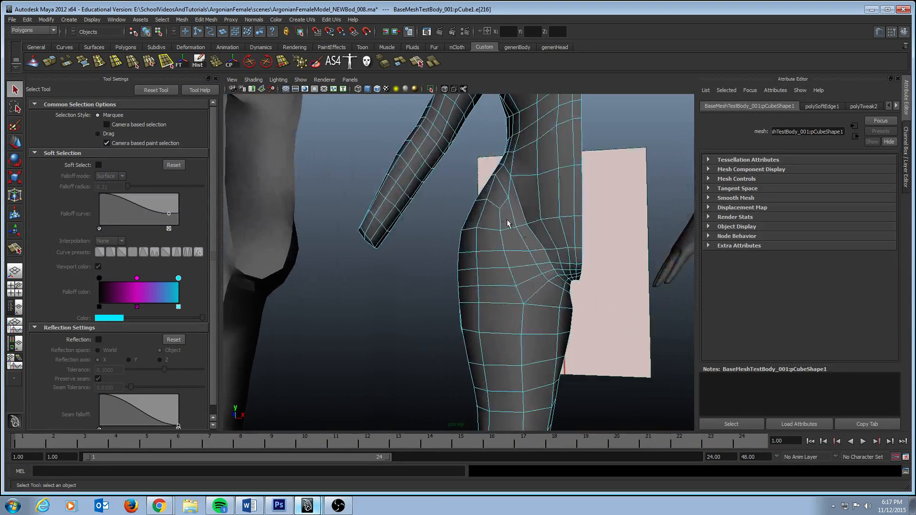
{"action": "mouse_move", "coordinate": [527, 256]}
{"action": "left_mouse_down", "text": "alt"}
{"action": "mouse_move", "coordinate": [552, 272]}
{"action": "mouse_move", "coordinate": [506, 262]}
{"action": "mouse_move", "coordinate": [523, 272]}
{"action": "left_mouse_up", "text": "alt"}
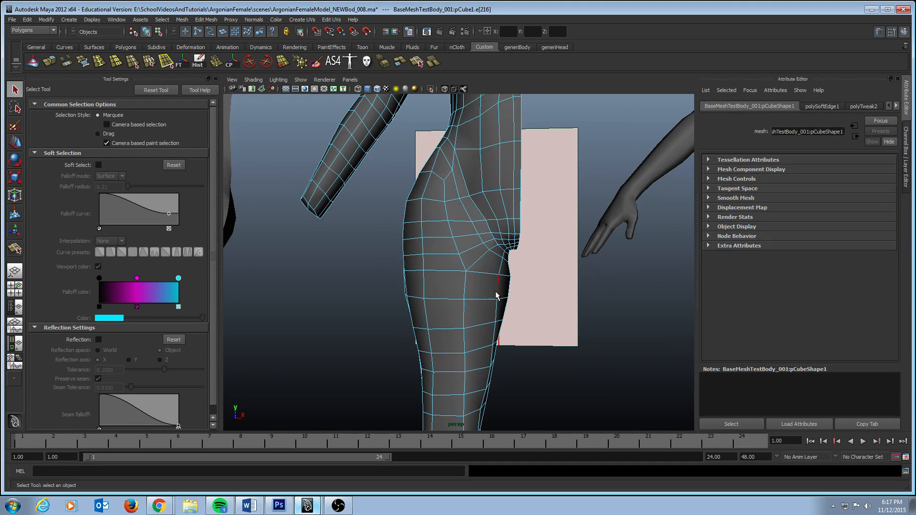
Step: Select the reworked body mesh and examine its front hip, thigh crease and upper inner-thigh faces
{"action": "left_click_drag", "start_coordinate": [381, 281], "coordinate": [525, 285], "text": "alt"}
{"action": "left_click", "coordinate": [315, 265]}
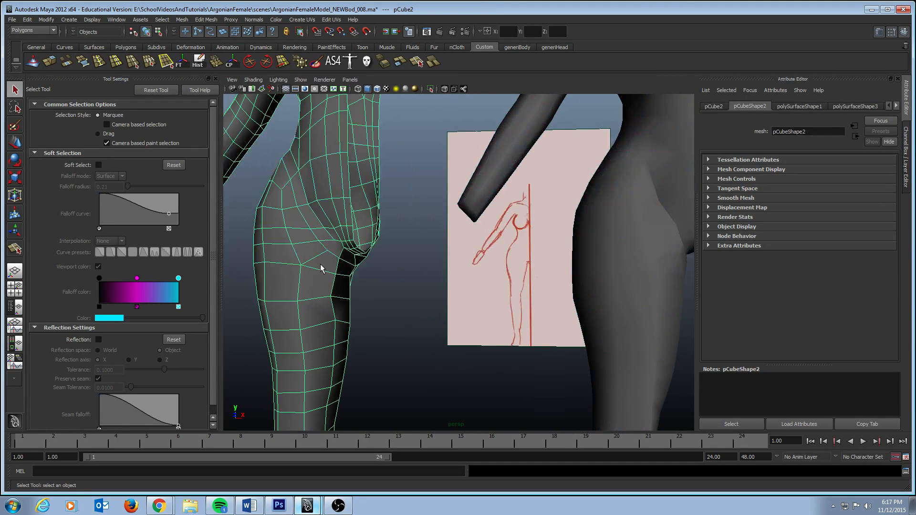
{"action": "left_click_drag", "start_coordinate": [351, 270], "coordinate": [485, 274], "text": "alt"}
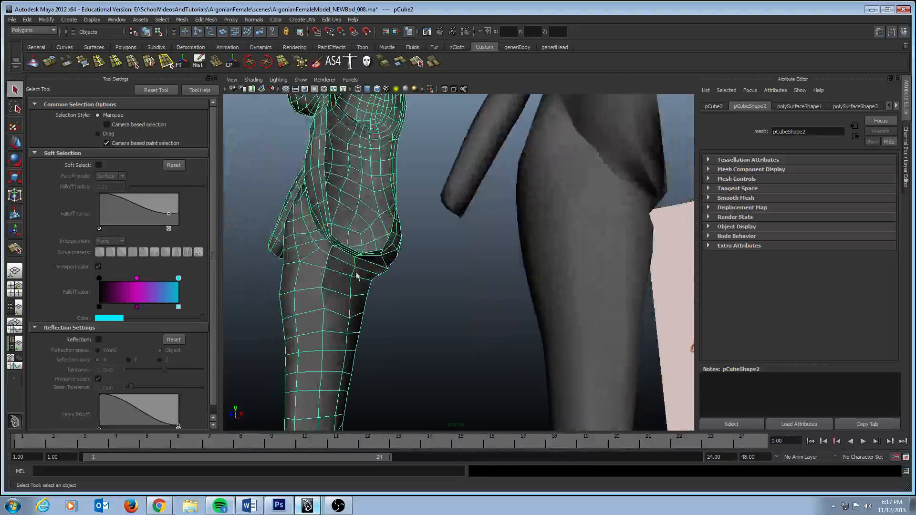
{"action": "middle_click_drag", "start_coordinate": [565, 277], "coordinate": [721, 266], "text": "alt"}
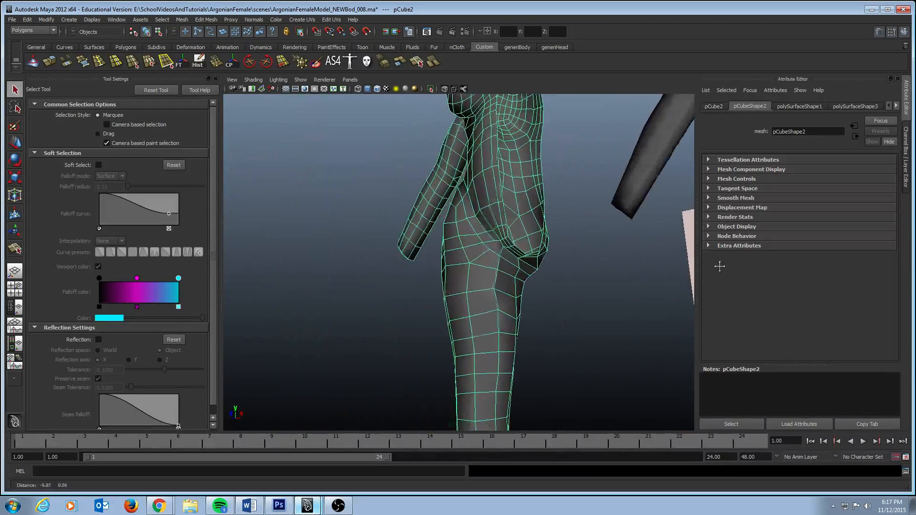
{"action": "right_click_drag", "start_coordinate": [499, 269], "coordinate": [650, 278], "text": "alt"}
{"action": "middle_click_drag", "start_coordinate": [626, 277], "coordinate": [594, 273], "text": "alt"}
{"action": "mouse_move", "coordinate": [594, 272]}
{"action": "left_mouse_down", "text": "alt"}
{"action": "mouse_move", "coordinate": [562, 266]}
{"action": "mouse_move", "coordinate": [596, 273]}
{"action": "left_mouse_up", "text": "alt"}
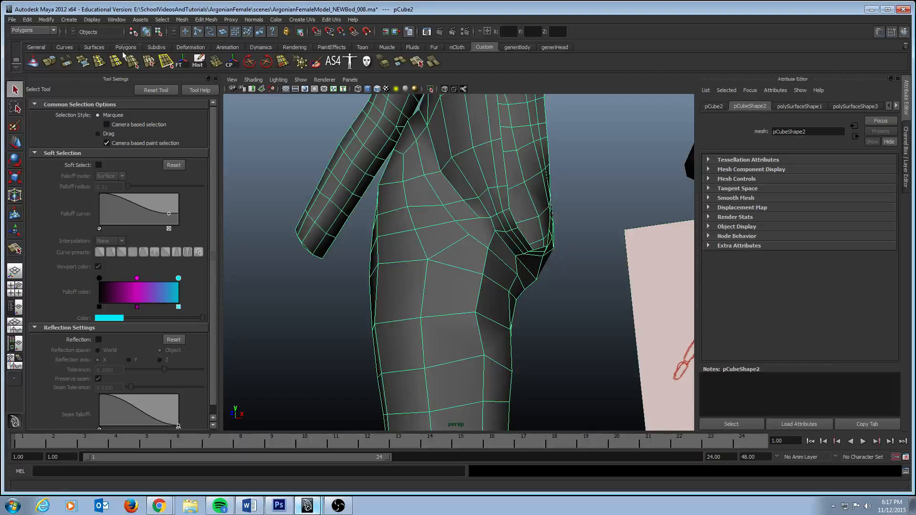
{"action": "left_click", "coordinate": [98, 61]}
{"action": "left_click_drag", "start_coordinate": [534, 257], "coordinate": [494, 233], "text": "alt"}
{"action": "left_click", "coordinate": [525, 255]}
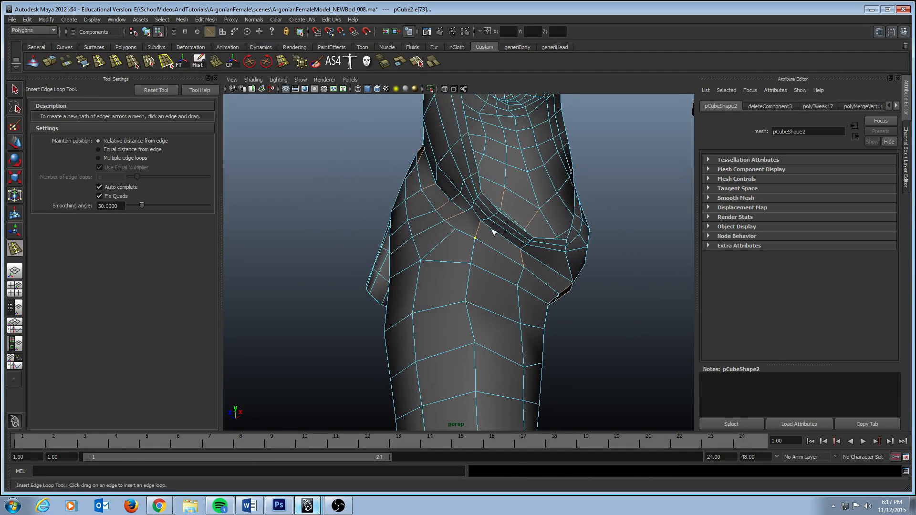
{"action": "key", "text": "q"}
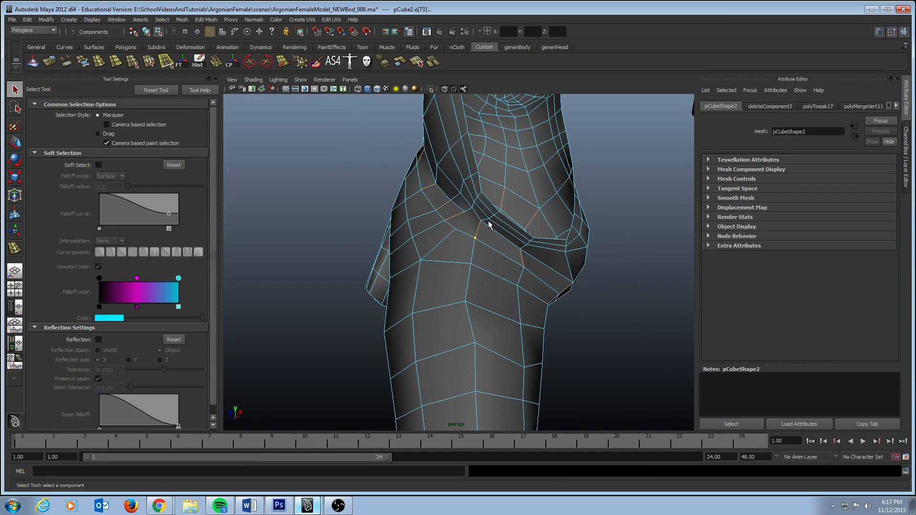
{"action": "key", "text": "F8"}
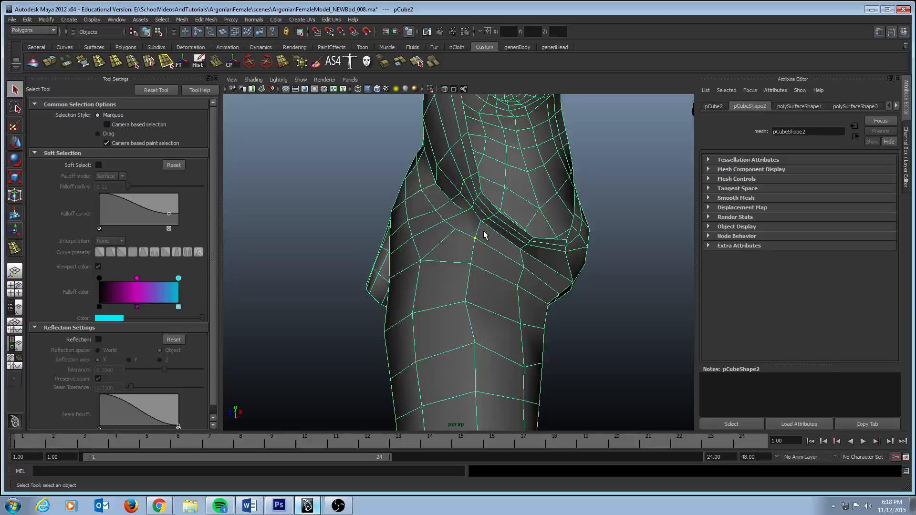
Step: Split the reworked mesh's upper inner-thigh faces from just below the front crotch corner to the existing vertex at the inner edge of the crotch
{"action": "key", "text": "y"}
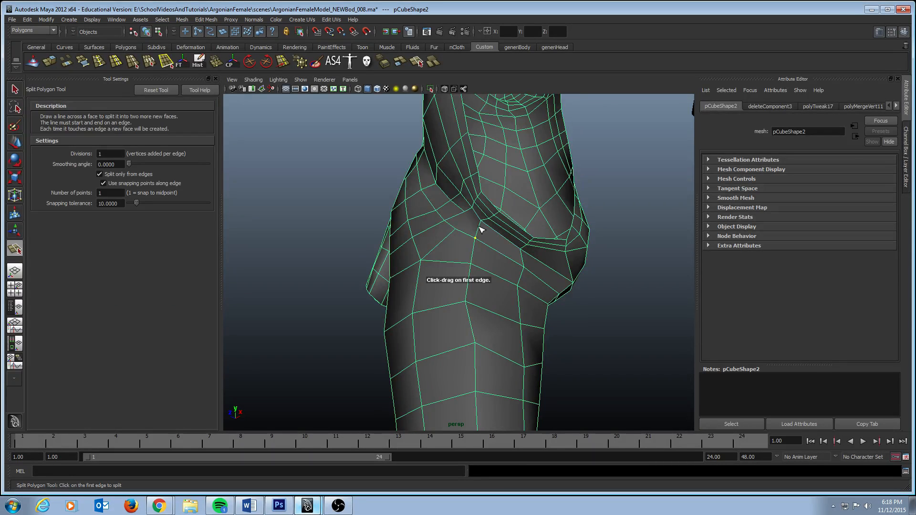
{"action": "left_click", "coordinate": [480, 228]}
{"action": "left_click", "coordinate": [525, 261]}
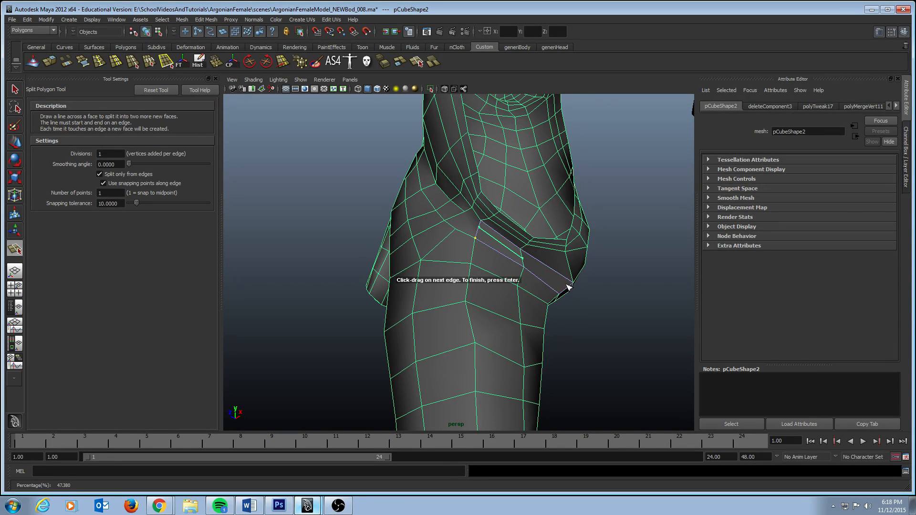
{"action": "left_click", "coordinate": [574, 283]}
{"action": "key", "text": "Return"}
{"action": "key", "text": "q"}
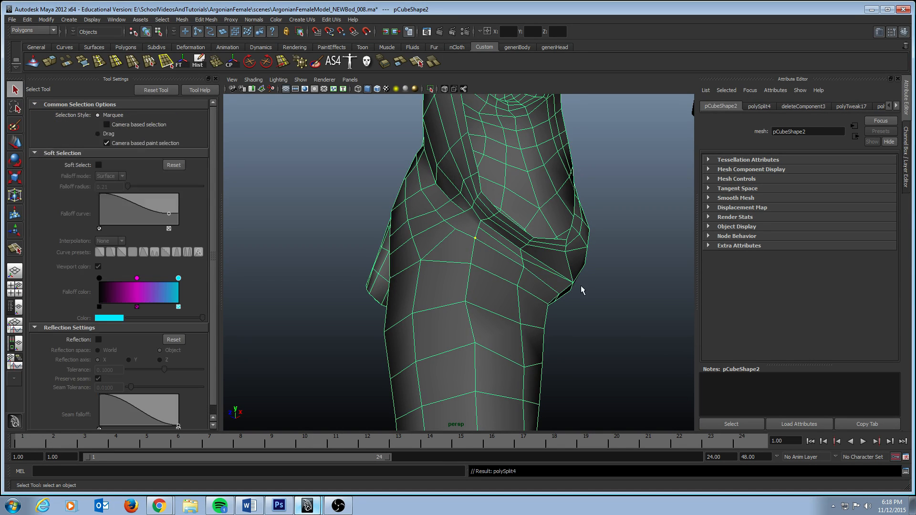
Step: Make another polygon split beside the front crotch-to-thigh corner of the reworked mesh and check the front thigh's edge flow
{"action": "mouse_move", "coordinate": [474, 249]}
{"action": "left_mouse_down", "text": "alt"}
{"action": "mouse_move", "coordinate": [479, 215]}
{"action": "mouse_move", "coordinate": [489, 240]}
{"action": "mouse_move", "coordinate": [458, 250]}
{"action": "mouse_move", "coordinate": [477, 234]}
{"action": "mouse_move", "coordinate": [478, 244]}
{"action": "left_mouse_up", "text": "alt"}
{"action": "key", "text": "y"}
{"action": "key", "text": "Return"}
{"action": "key", "text": "q"}
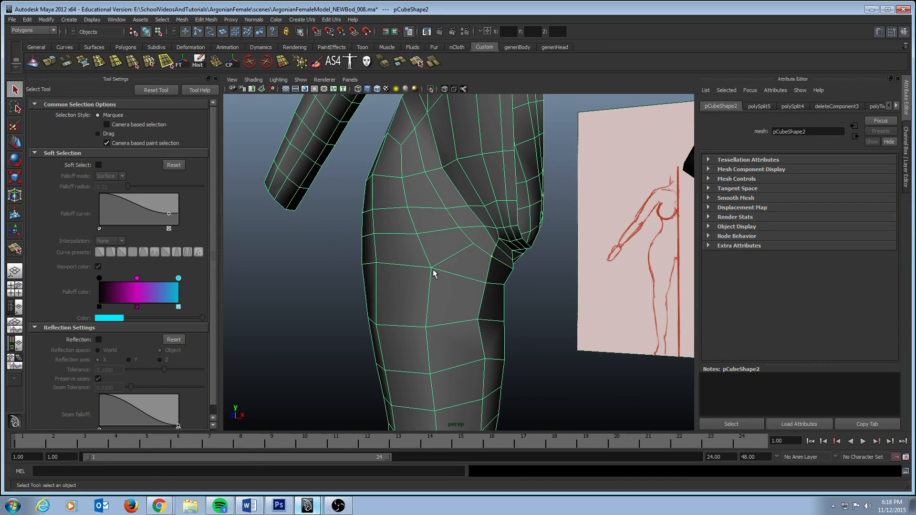
{"action": "scroll", "coordinate": [492, 263], "scroll_direction": "up", "scroll_amount": 3}
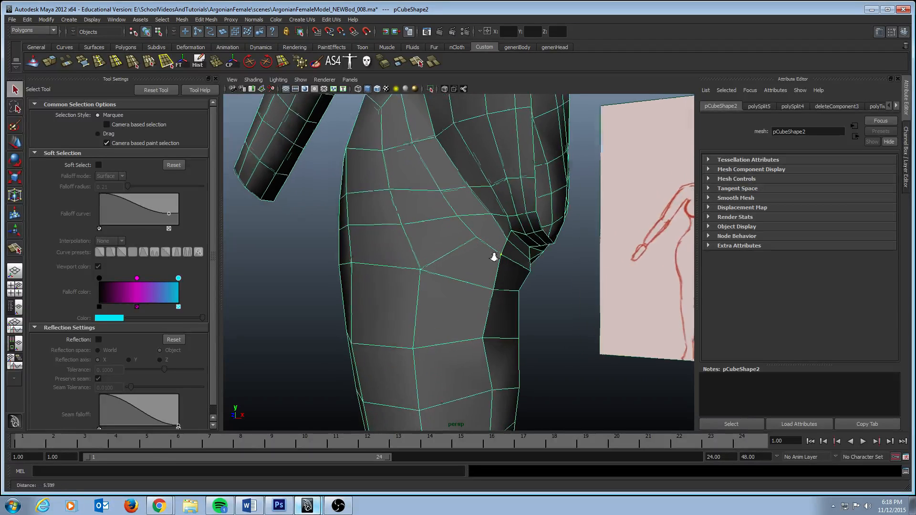
{"action": "left_click_drag", "start_coordinate": [493, 256], "coordinate": [506, 238], "text": "alt"}
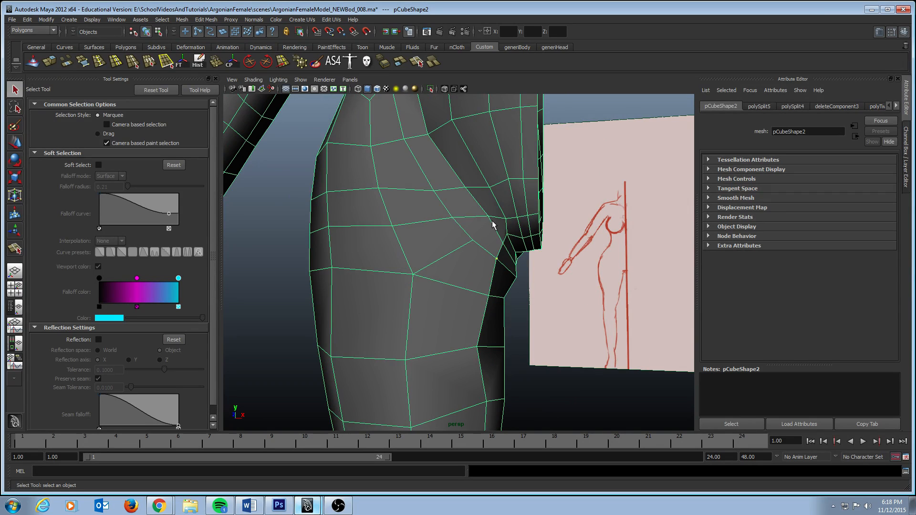
Step: Insert an edge loop across the narrow front crotch faces just above the crotch-to-thigh corner of the reworked mesh
{"action": "scroll", "coordinate": [496, 239], "scroll_direction": "down", "scroll_amount": 3}
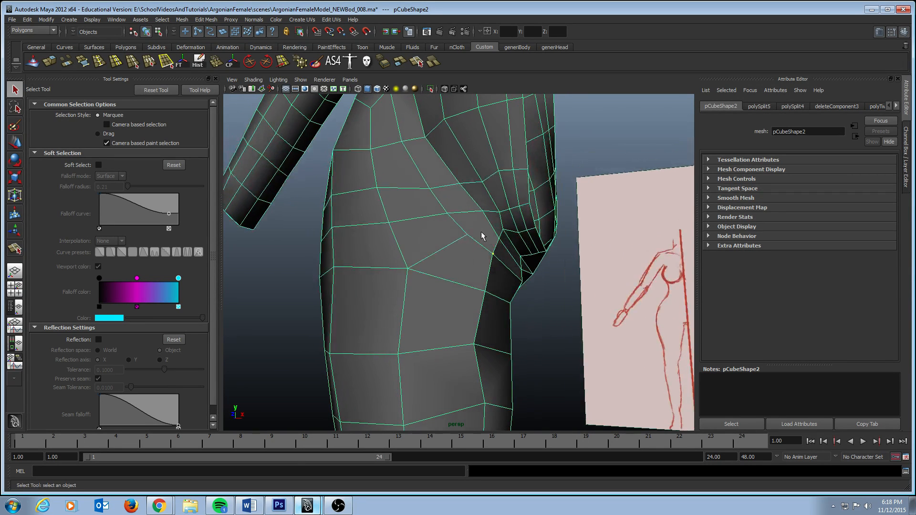
{"action": "left_click_drag", "start_coordinate": [485, 240], "coordinate": [502, 217], "text": "alt"}
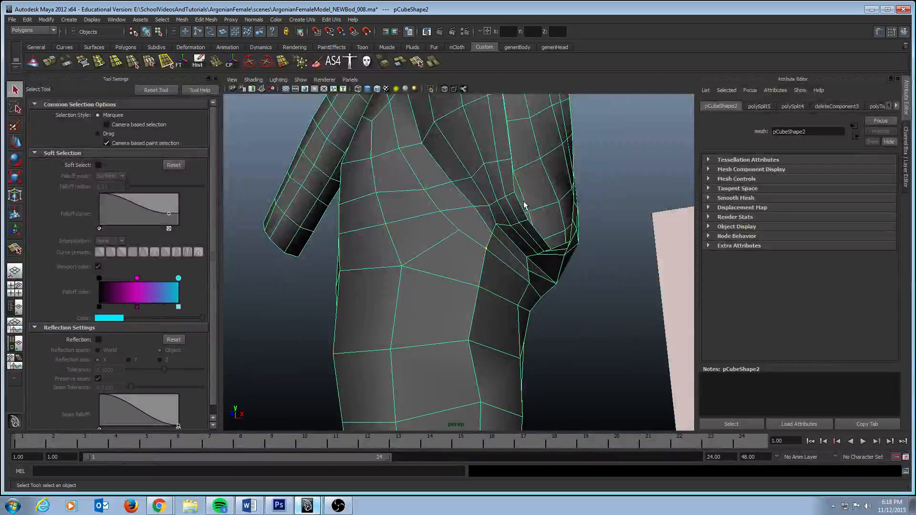
{"action": "left_click", "coordinate": [100, 62]}
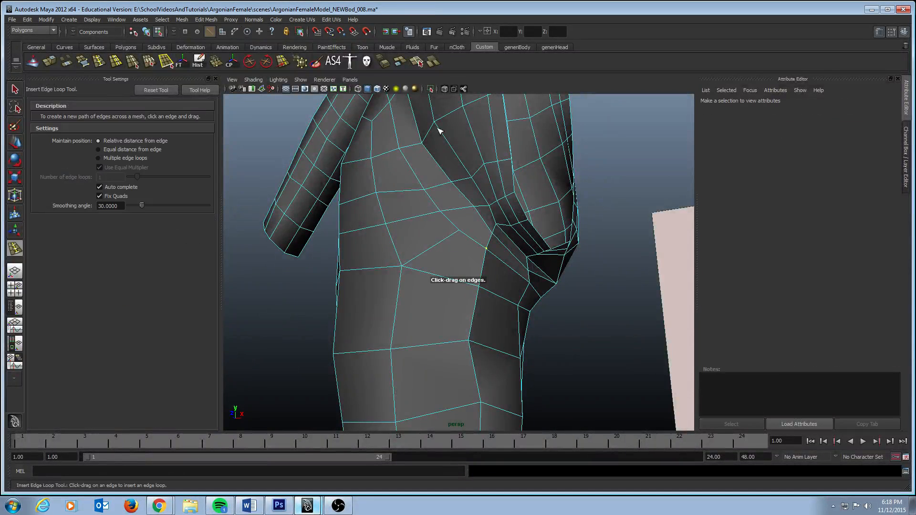
{"action": "left_click", "coordinate": [507, 214]}
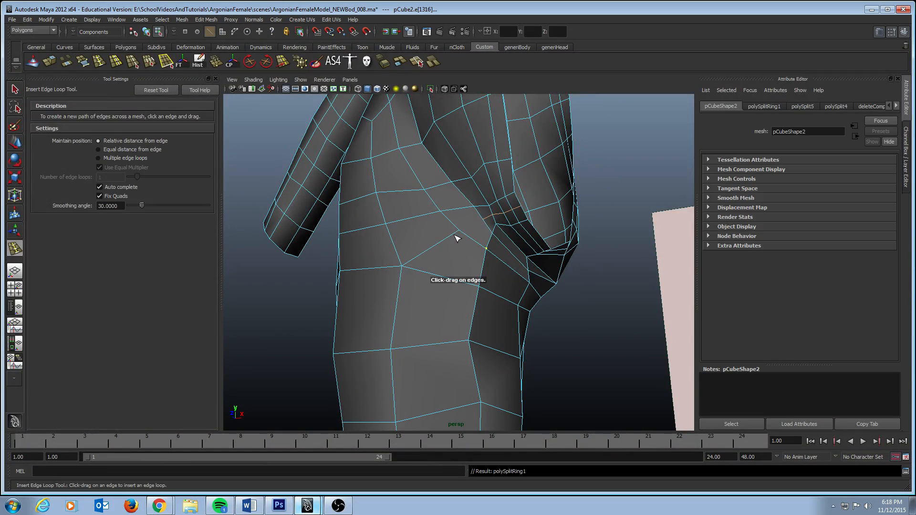
{"action": "key", "text": "q"}
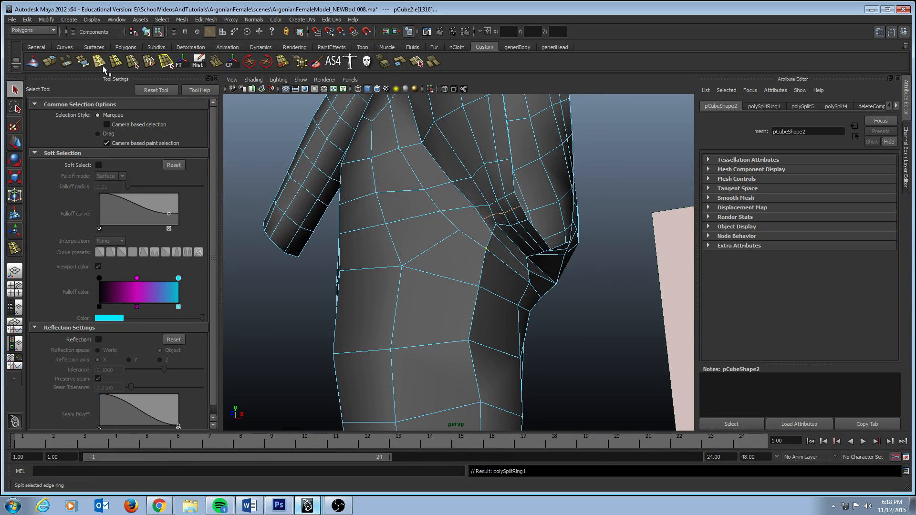
{"action": "key", "text": "F8"}
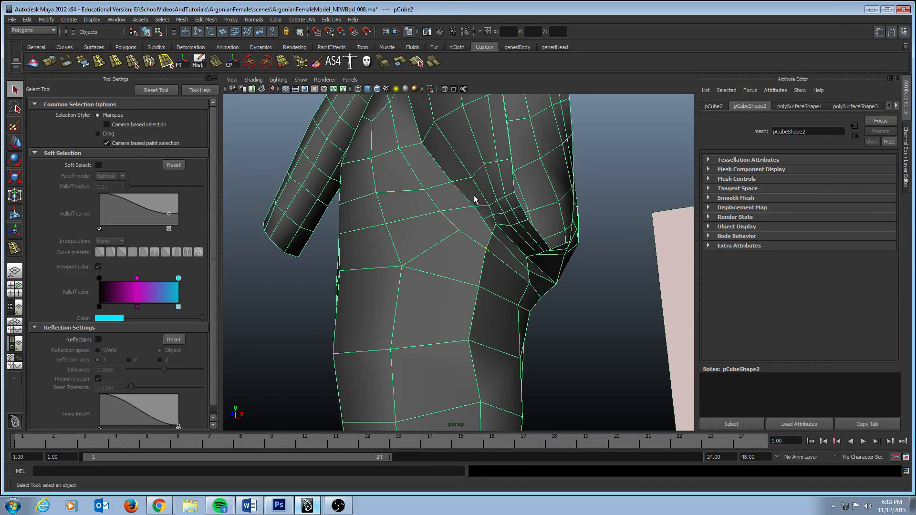
Step: Split the face between the outer end of the new edge loop and the front crotch-to-thigh corner
{"action": "key", "text": "y"}
{"action": "mouse_move", "coordinate": [483, 218]}
{"action": "left_mouse_down"}
{"action": "mouse_move", "coordinate": [491, 240]}
{"action": "mouse_move", "coordinate": [554, 247]}
{"action": "mouse_move", "coordinate": [468, 234]}
{"action": "mouse_move", "coordinate": [466, 242]}
{"action": "mouse_move", "coordinate": [506, 213]}
{"action": "mouse_move", "coordinate": [474, 236]}
{"action": "mouse_move", "coordinate": [554, 235]}
{"action": "mouse_move", "coordinate": [498, 227]}
{"action": "left_mouse_up"}
{"action": "key", "text": "q"}
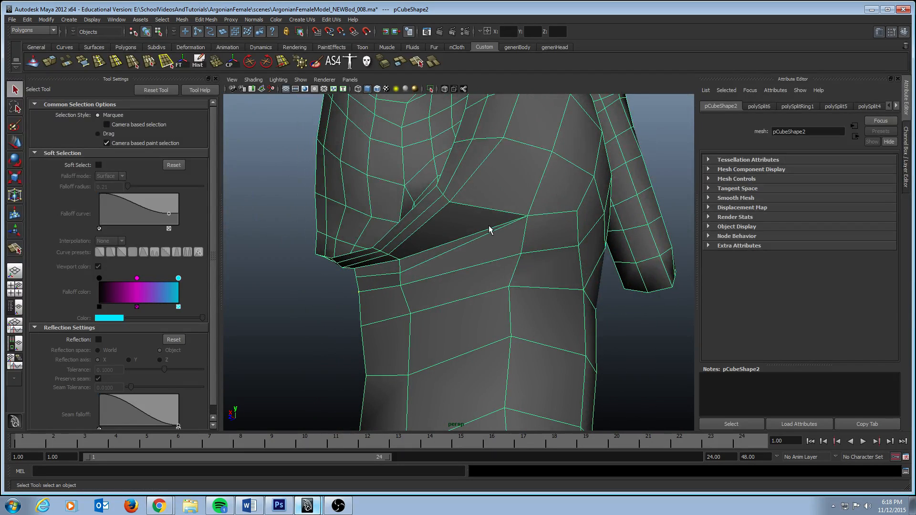
Step: Inspect an edge below the reworked mesh's buttock, and select the base mesh to examine its buttock and rear hip topology
{"action": "left_click", "coordinate": [481, 234]}
{"action": "mouse_move", "coordinate": [481, 234]}
{"action": "left_mouse_down", "text": "alt"}
{"action": "mouse_move", "coordinate": [497, 242]}
{"action": "mouse_move", "coordinate": [522, 229]}
{"action": "mouse_move", "coordinate": [528, 209]}
{"action": "mouse_move", "coordinate": [552, 231]}
{"action": "mouse_move", "coordinate": [495, 213]}
{"action": "mouse_move", "coordinate": [503, 221]}
{"action": "mouse_move", "coordinate": [548, 211]}
{"action": "mouse_move", "coordinate": [546, 203]}
{"action": "mouse_move", "coordinate": [507, 253]}
{"action": "mouse_move", "coordinate": [444, 251]}
{"action": "mouse_move", "coordinate": [344, 226]}
{"action": "mouse_move", "coordinate": [428, 243]}
{"action": "left_mouse_up", "text": "alt"}
{"action": "left_click_drag", "start_coordinate": [494, 194], "coordinate": [450, 187], "text": "alt"}
{"action": "right_click_drag", "start_coordinate": [609, 266], "coordinate": [504, 260], "text": "alt"}
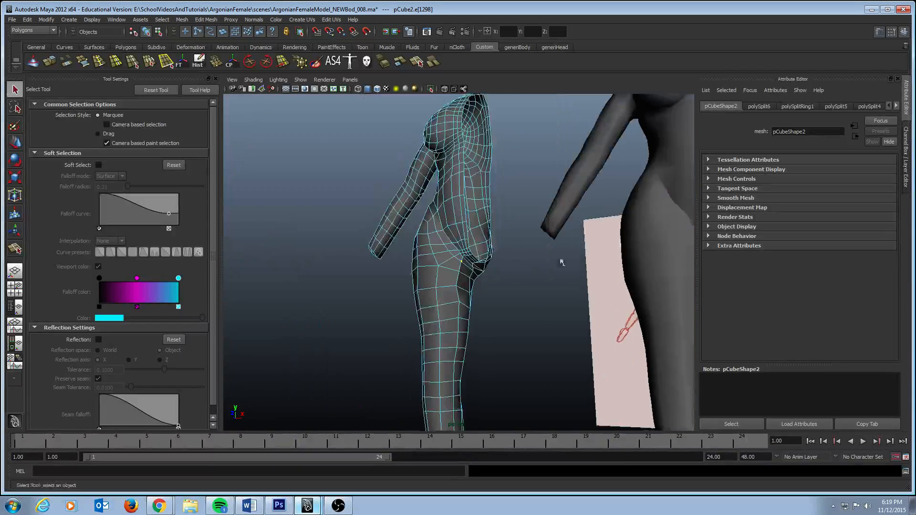
{"action": "left_click_drag", "start_coordinate": [503, 260], "coordinate": [374, 256], "text": "alt"}
{"action": "left_click", "coordinate": [446, 295]}
{"action": "left_click", "coordinate": [412, 275]}
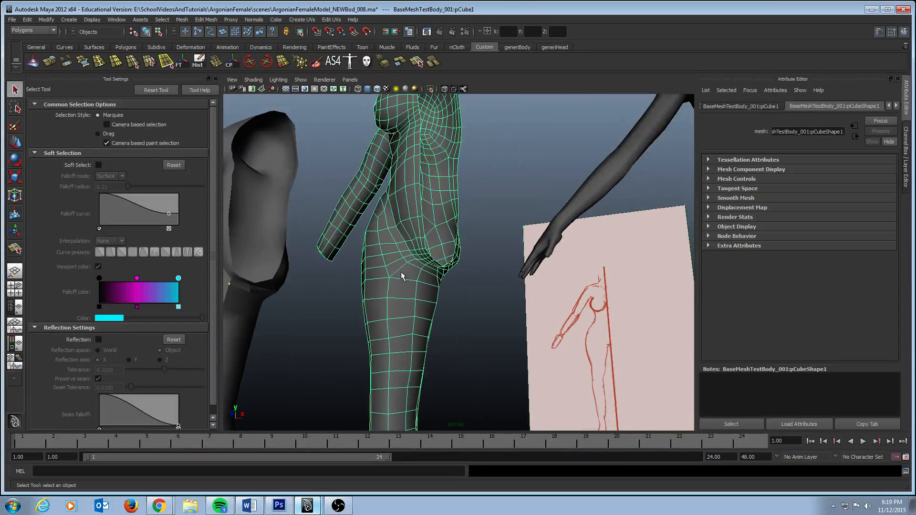
{"action": "right_click_drag", "start_coordinate": [401, 271], "coordinate": [323, 262], "text": "alt"}
{"action": "middle_click_drag", "start_coordinate": [323, 262], "coordinate": [570, 235], "text": "alt"}
{"action": "left_click_drag", "start_coordinate": [570, 235], "coordinate": [502, 252], "text": "alt"}
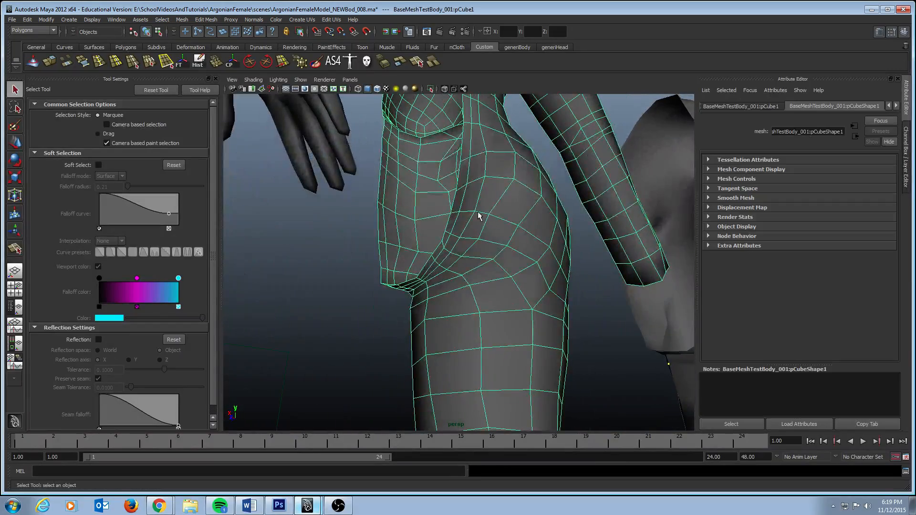
Step: Pick two neighbouring vertices on the base mesh's buttock to study how its edge loops run round to the front hip
{"action": "key", "text": "F9"}
{"action": "key", "text": "w"}
{"action": "left_click", "coordinate": [497, 216]}
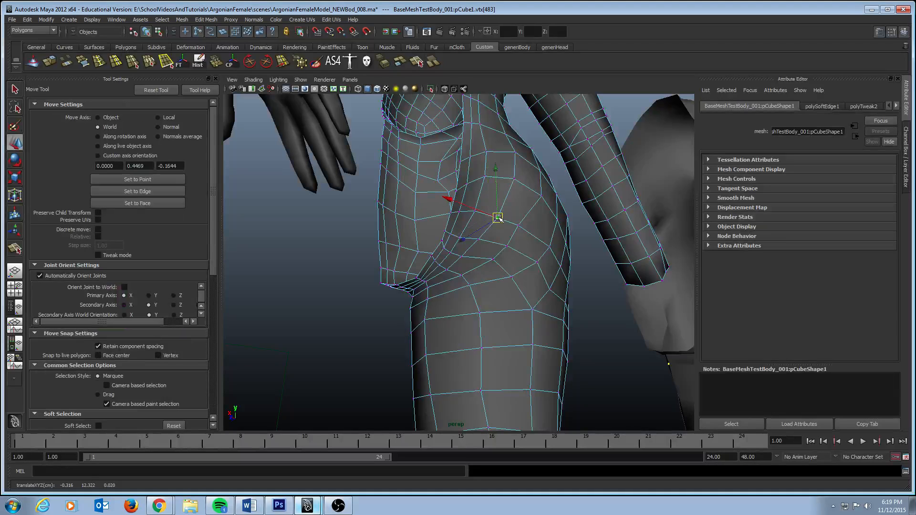
{"action": "left_click", "coordinate": [527, 230]}
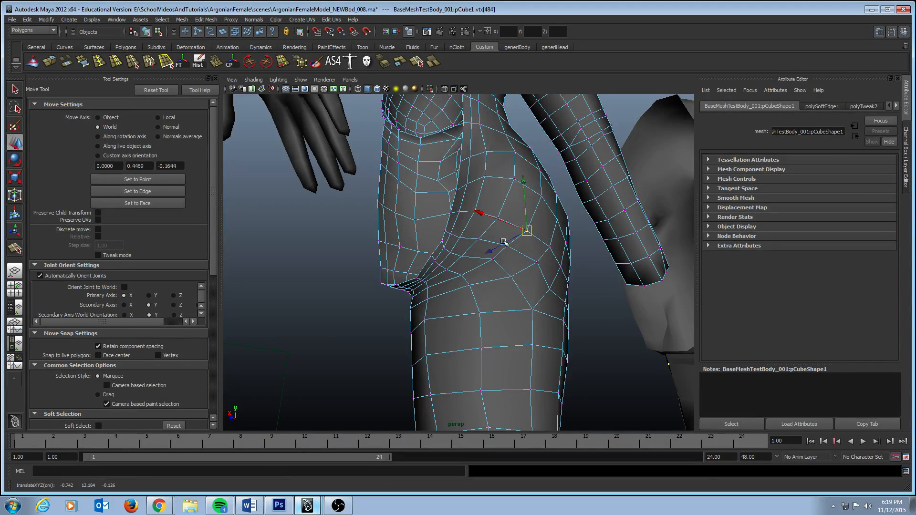
{"action": "left_click_drag", "start_coordinate": [503, 242], "coordinate": [460, 195], "text": "alt"}
{"action": "key", "text": "q"}
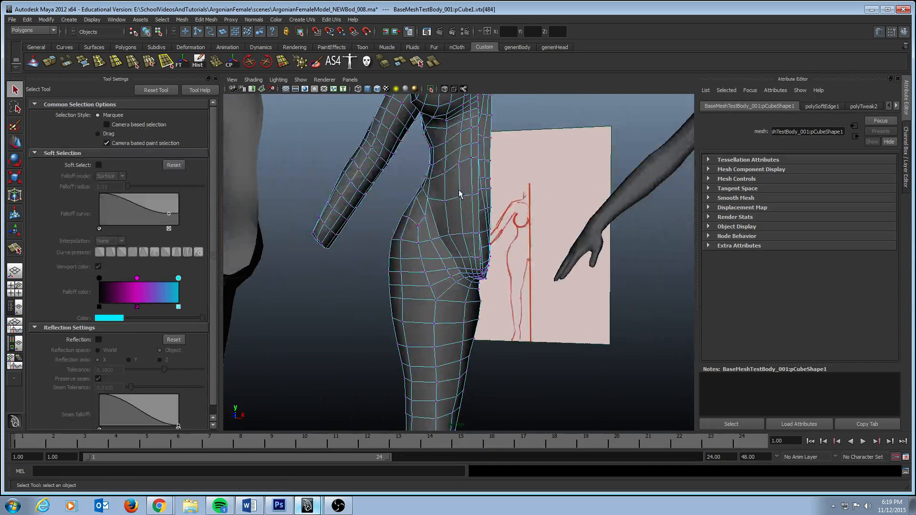
Step: Show the models in wireframe and start saving the scene under a new file name
{"action": "key", "text": "4"}
{"action": "left_click", "coordinate": [12, 20]}
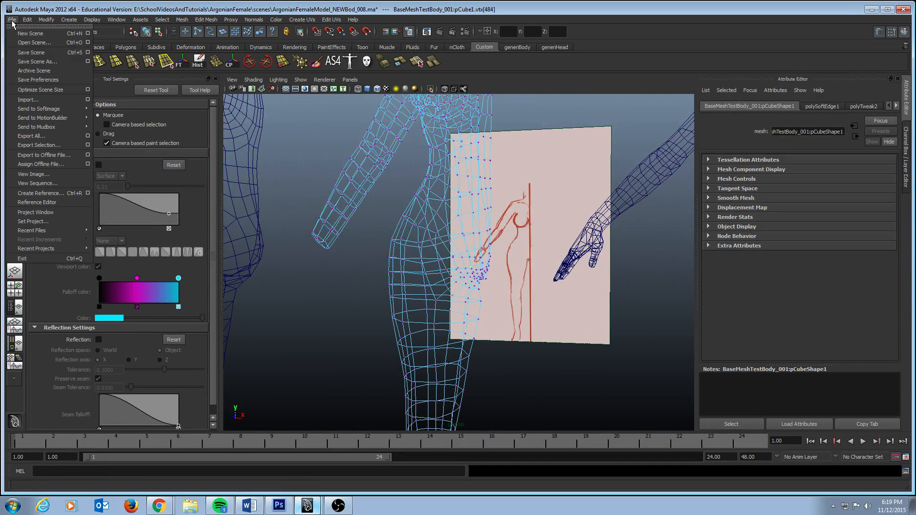
{"action": "left_click", "coordinate": [34, 62]}
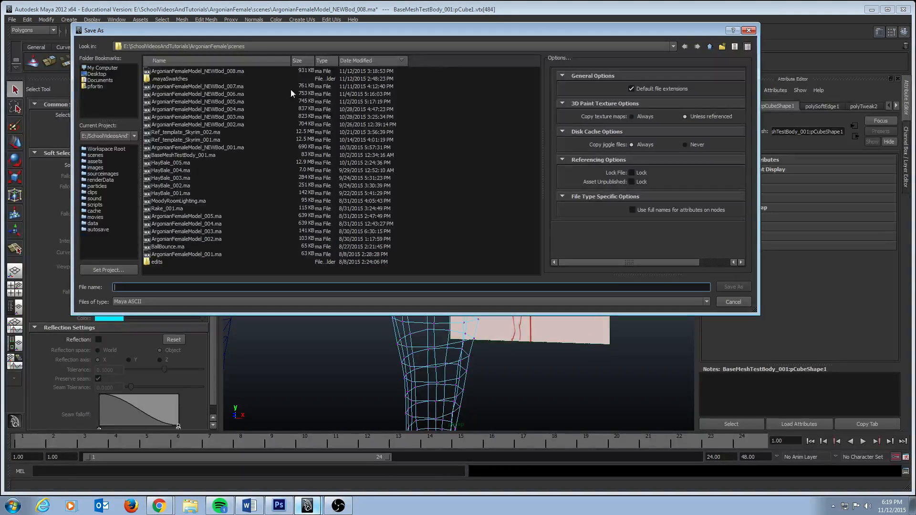